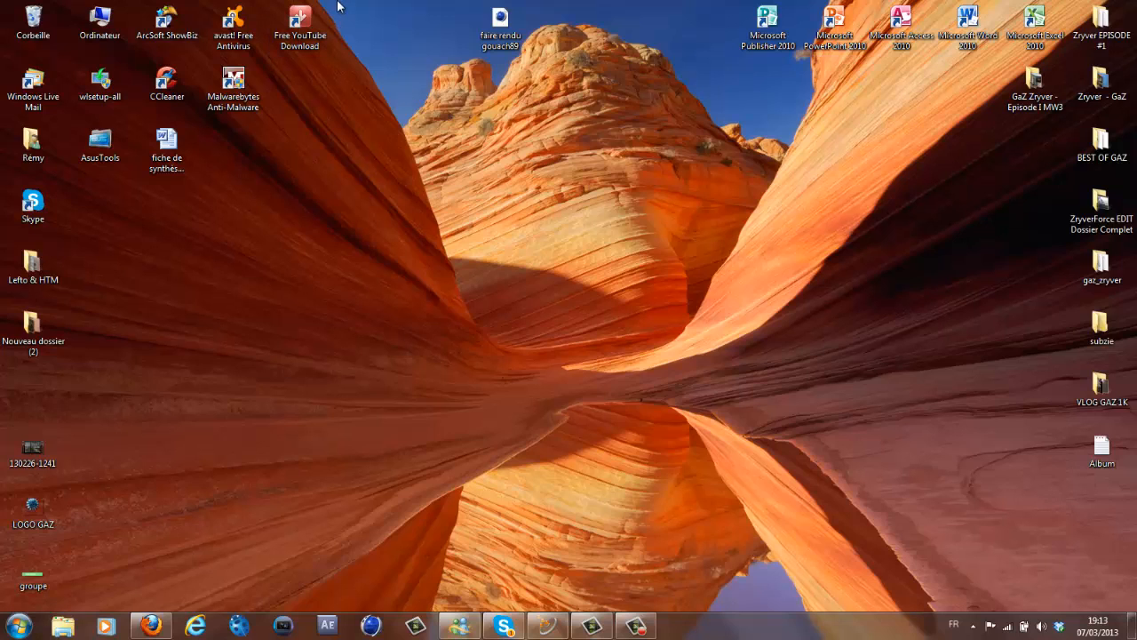
- Bring Firefox forward to show the StarPass registration form with its name fields filled
left_click_drag(337, 1, 451, 232)
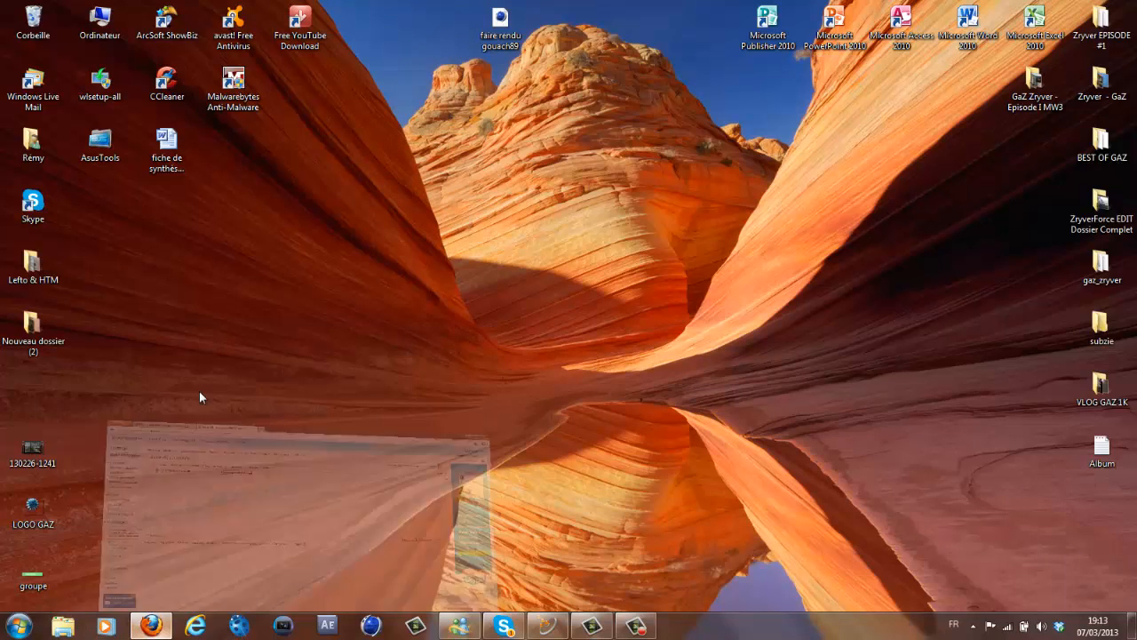
left_click(152, 626)
left_click(167, 10)
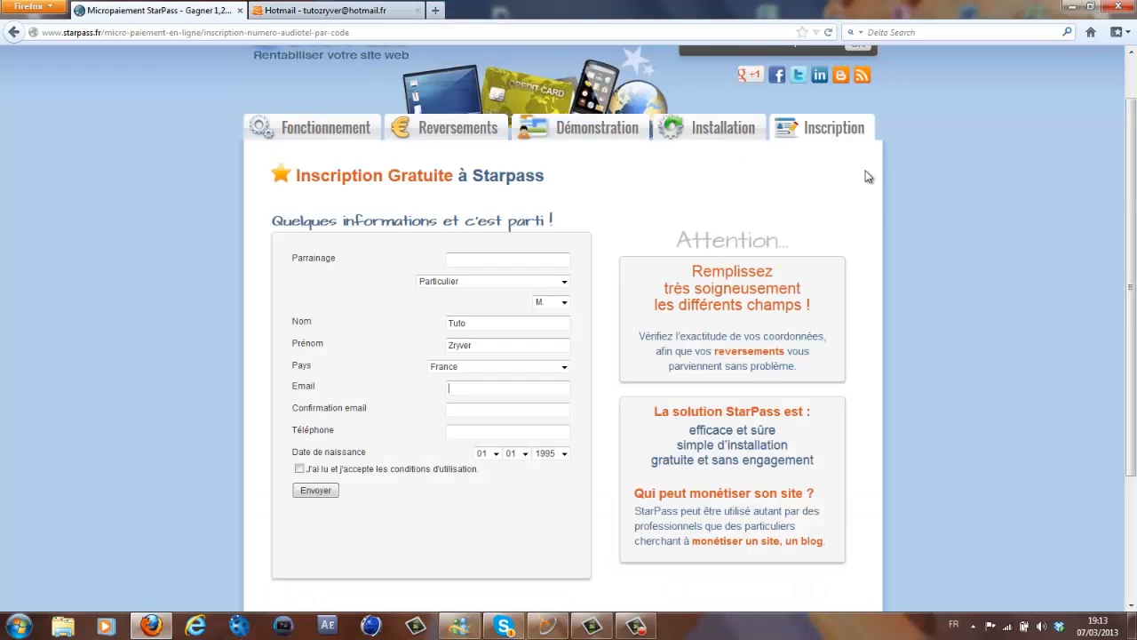
left_click_drag(1129, 193, 1129, 147)
left_click(103, 32)
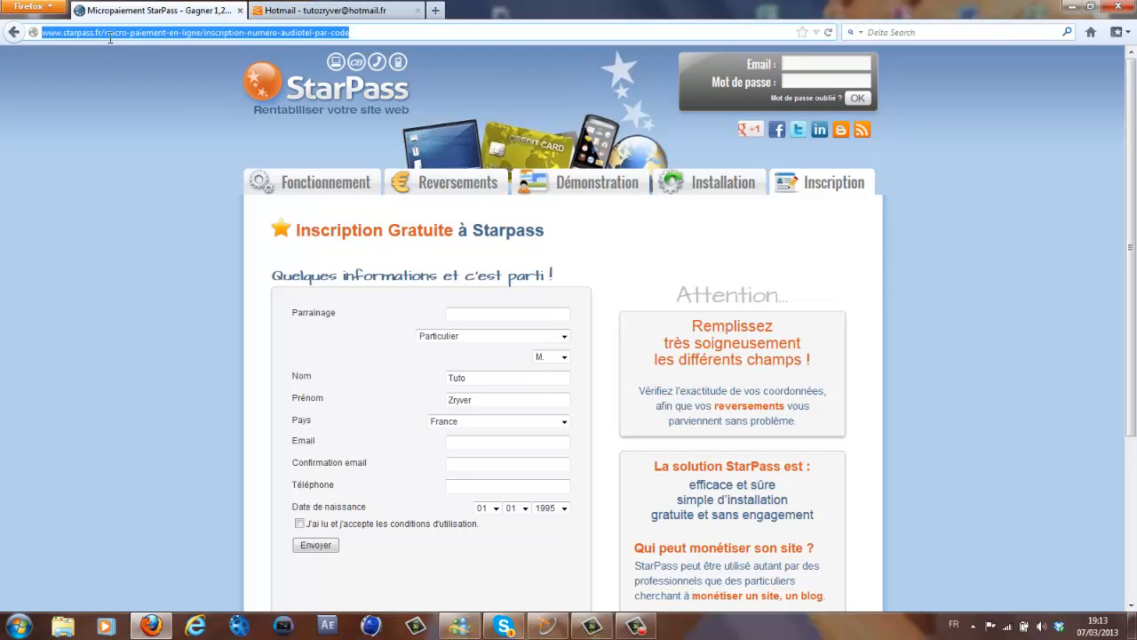
left_click_drag(104, 32, 501, 74)
key("BackSpace")
key("Return")
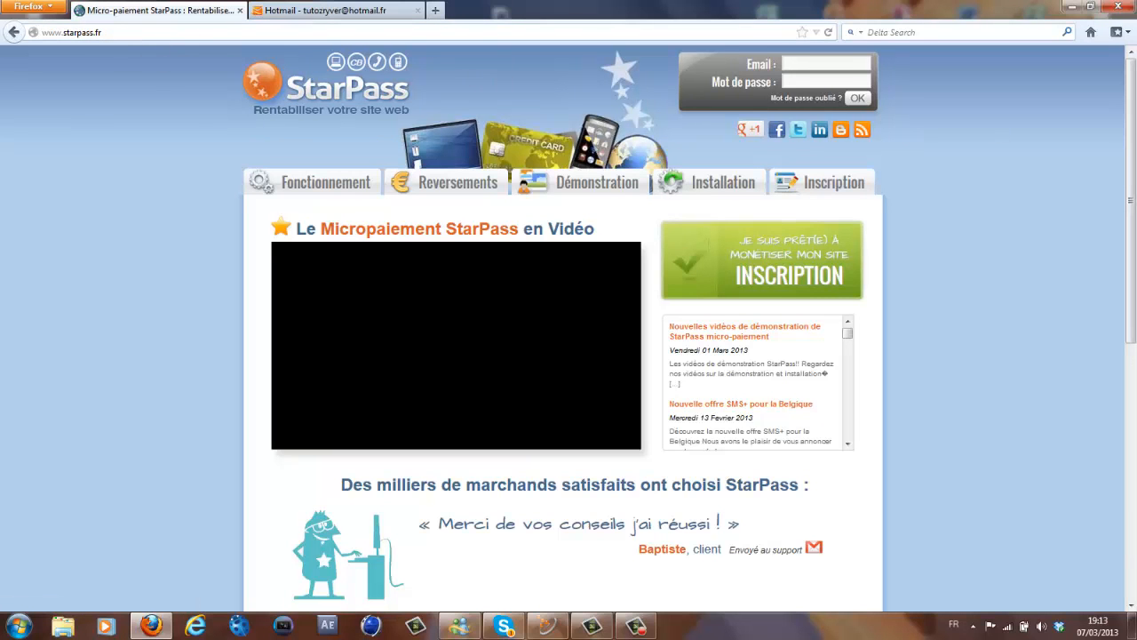
left_click(799, 77)
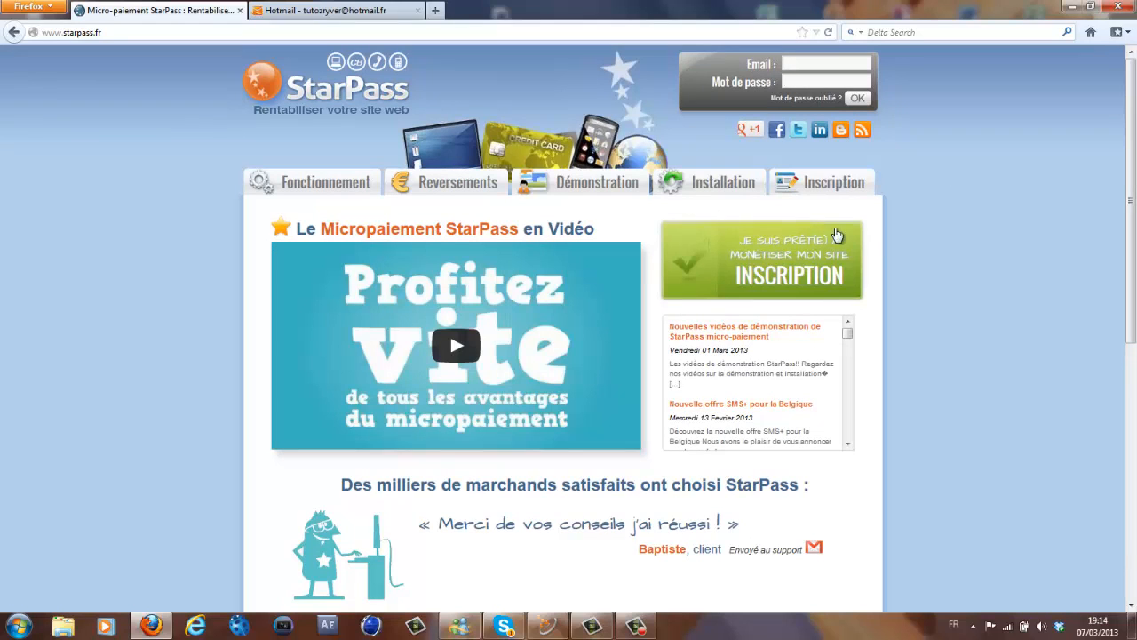
left_click(804, 181)
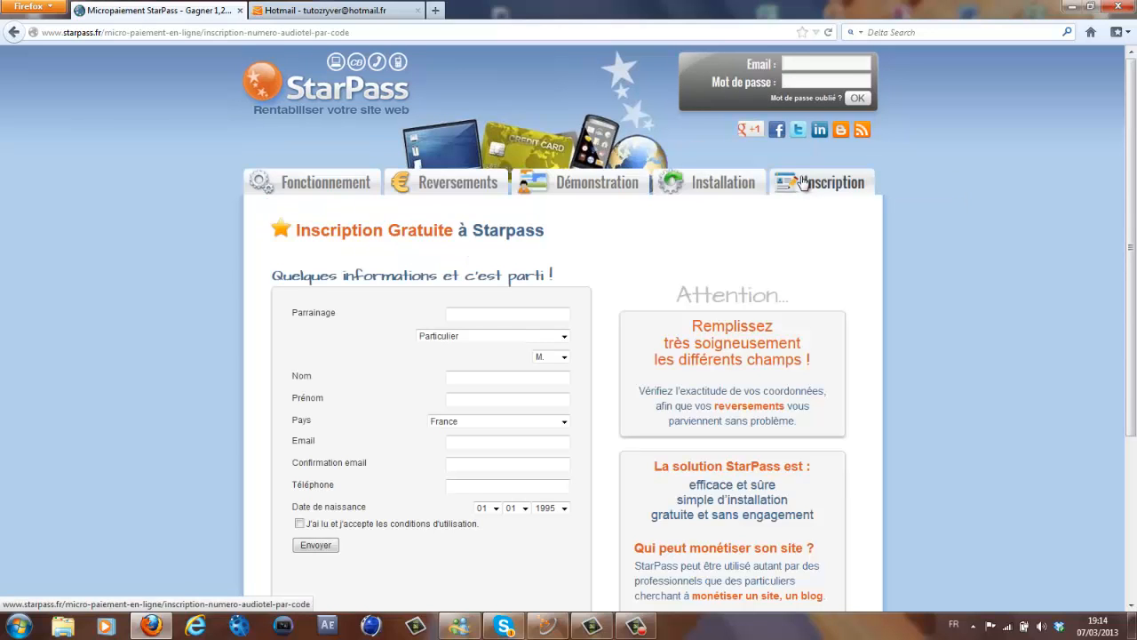
- Scroll through the registration form, fill in the last name, and place the caret in Parrainage
scroll(1135, 173, "down", 2)
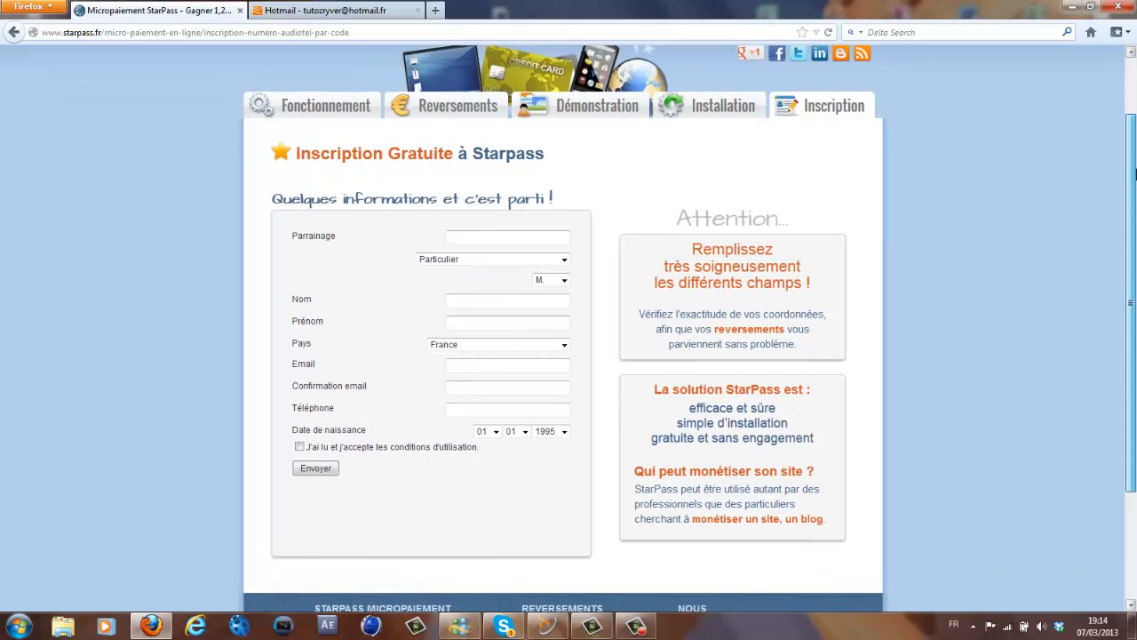
left_click_drag(1135, 175, 1124, 75)
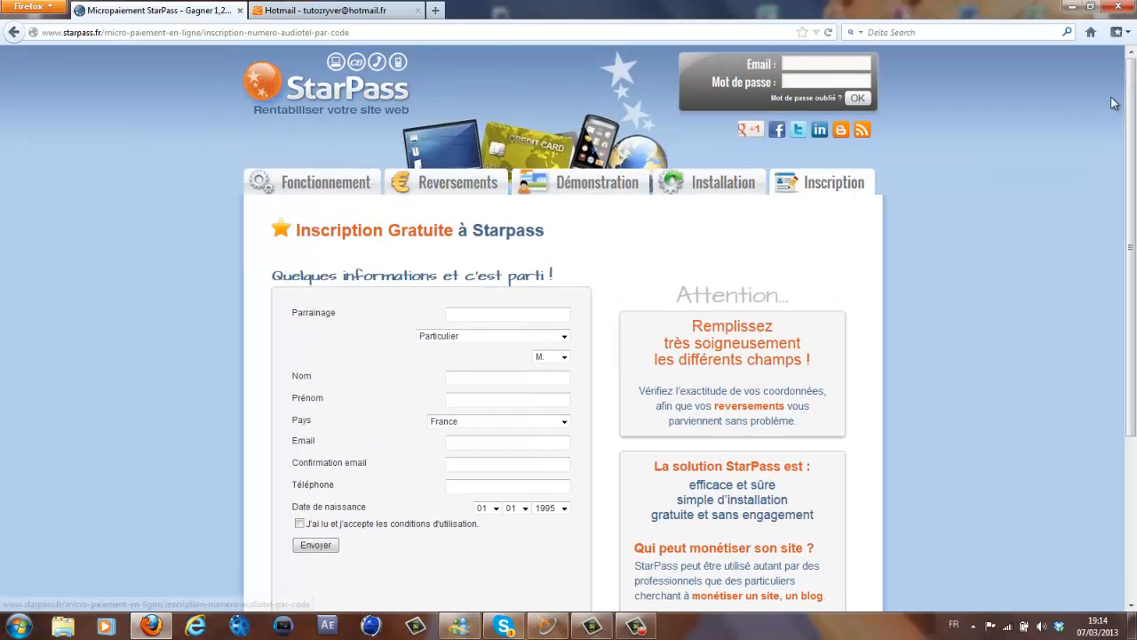
mouse_move(1131, 82)
left_mouse_down()
mouse_move(1133, 160)
mouse_move(1128, 103)
left_mouse_up()
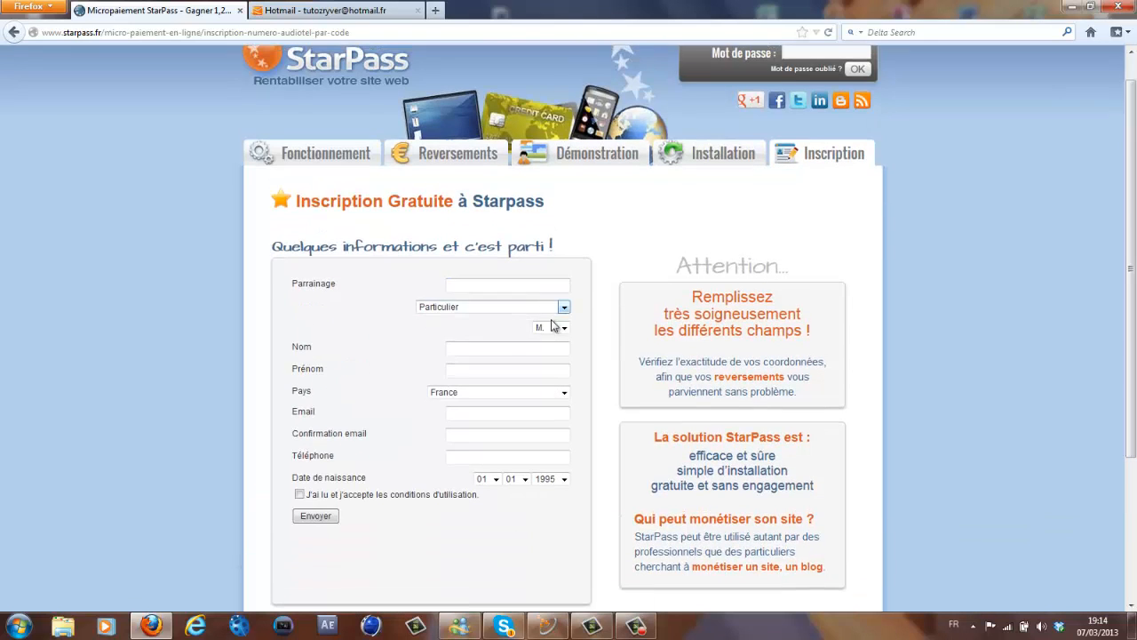
mouse_move(1134, 219)
left_mouse_down()
mouse_move(1135, 200)
mouse_move(1135, 222)
left_mouse_up()
scroll(1134, 200, "down", 2)
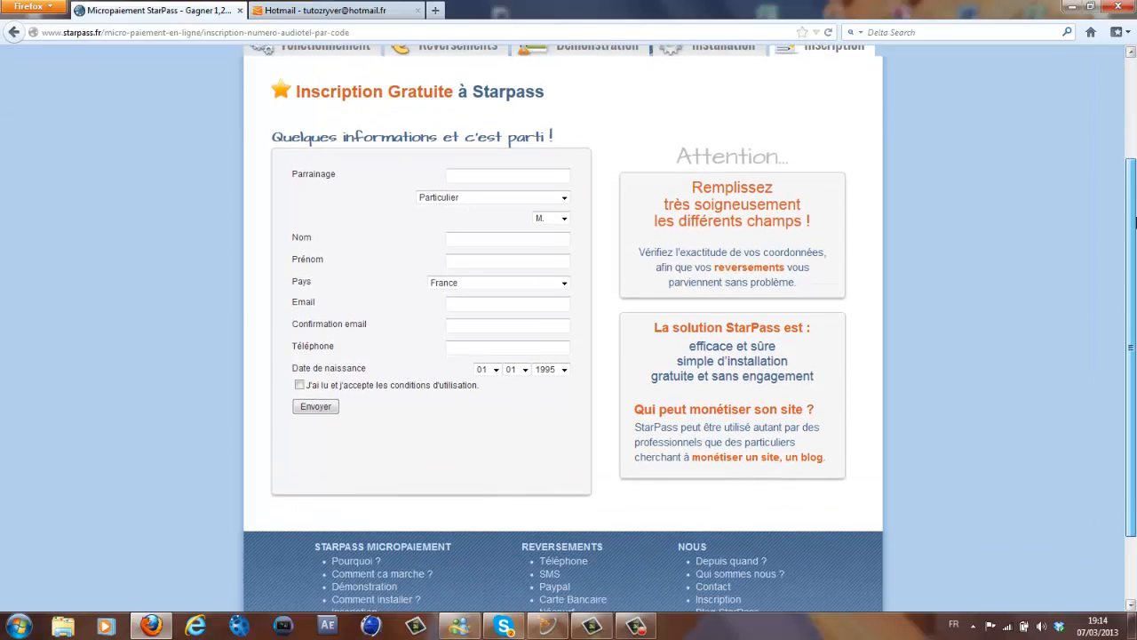
left_click(487, 240)
scroll(487, 241, "up", 3)
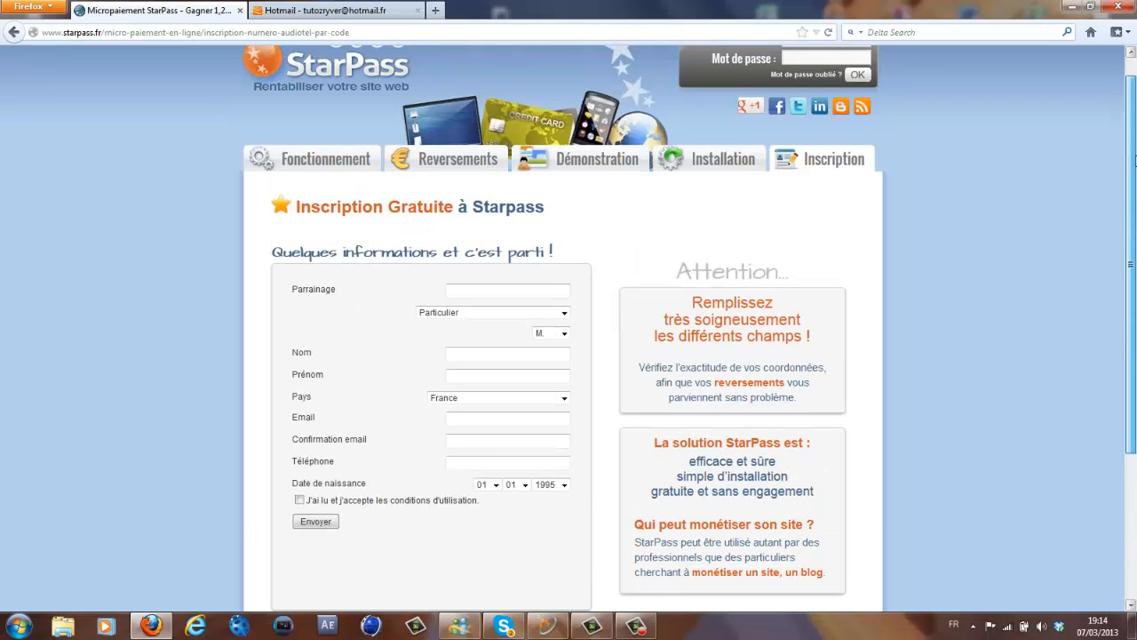
scroll(1023, 145, "down", 2)
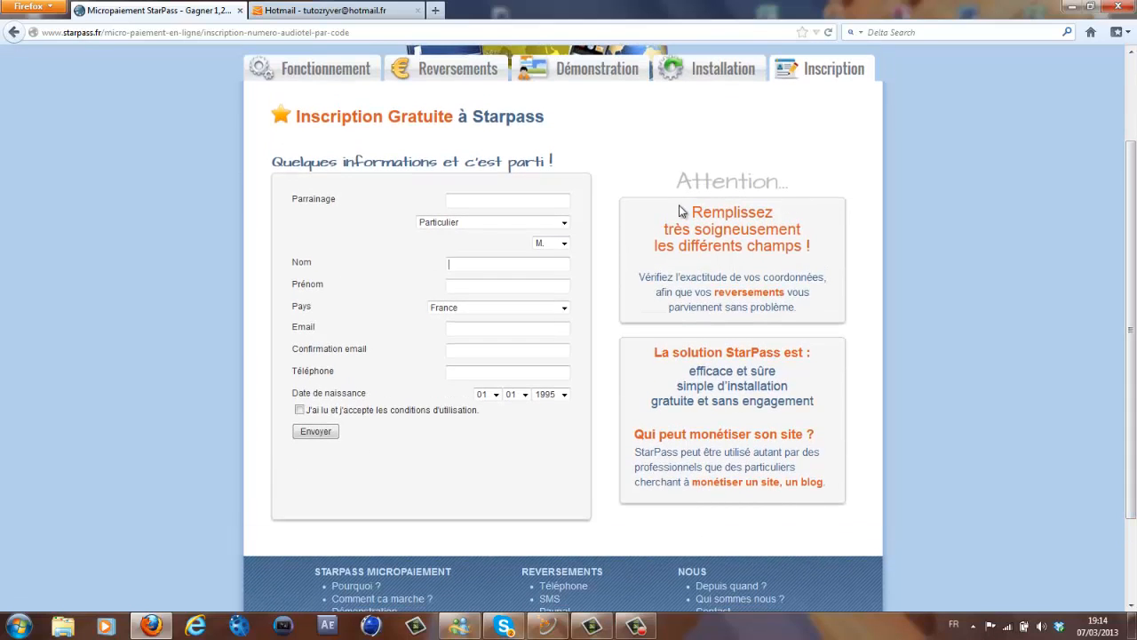
left_click(515, 202)
left_click(511, 202)
left_click(511, 203)
- Check the civility choices and keep Particulier as the account type
left_click(500, 231)
left_click(501, 225)
left_click(566, 244)
left_click(567, 246)
left_click(506, 226)
left_click(516, 238)
left_click(564, 244)
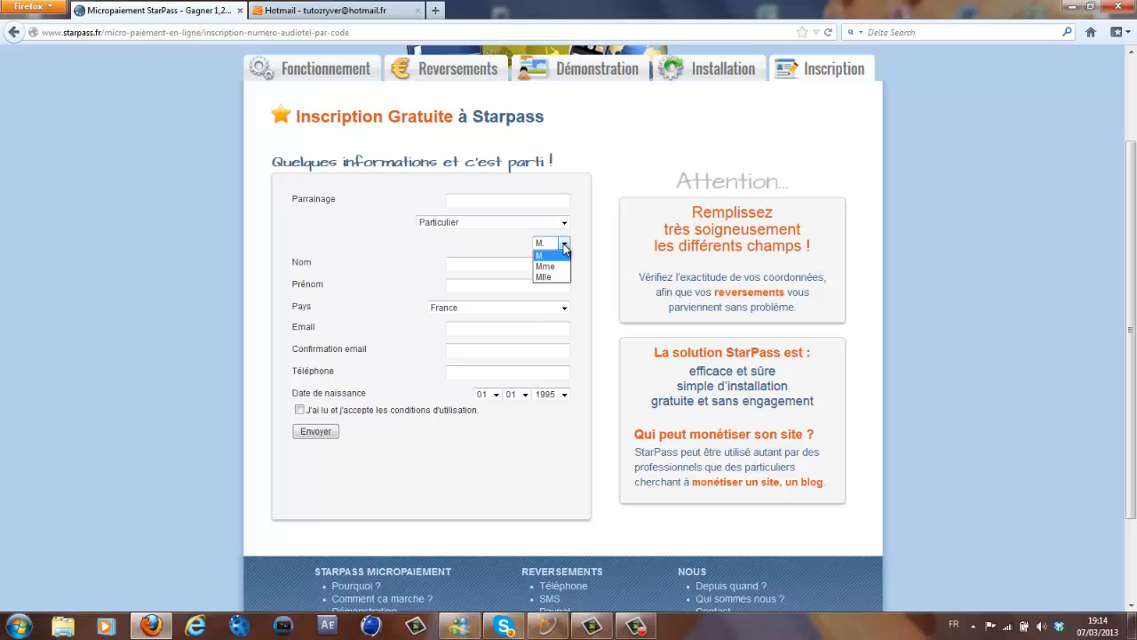
left_click(563, 245)
left_click(565, 224)
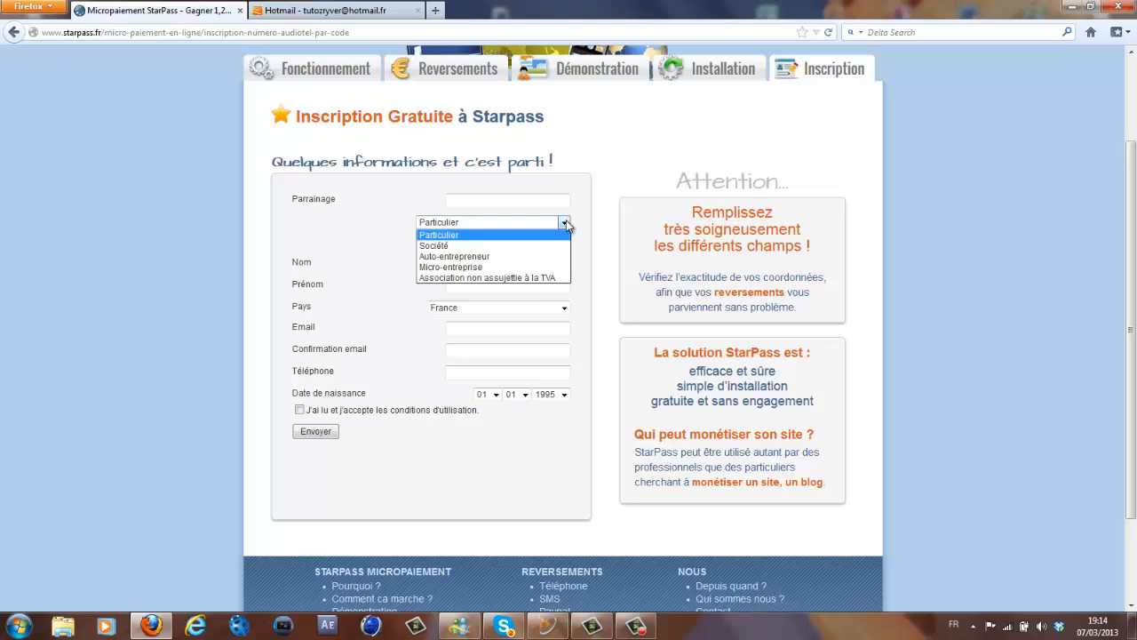
left_click(565, 224)
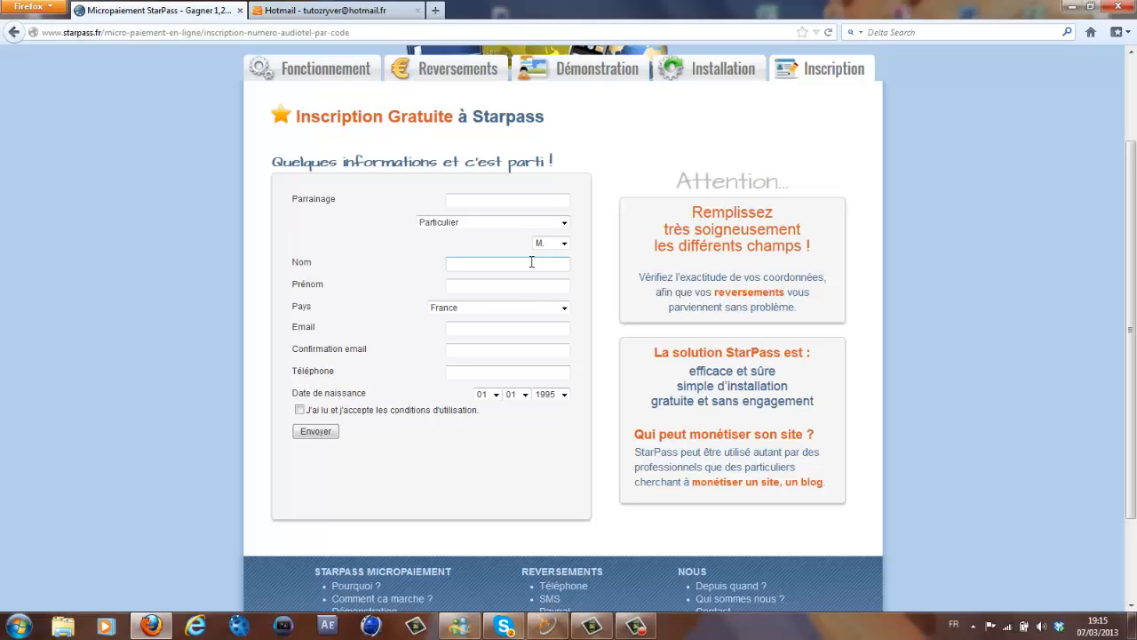
- Fill in the first name, keep France as country, and go to the Hotmail inbox
left_click(487, 287)
left_click(485, 307)
left_click(485, 307)
left_click(478, 331)
left_click(477, 331)
left_click(346, 7)
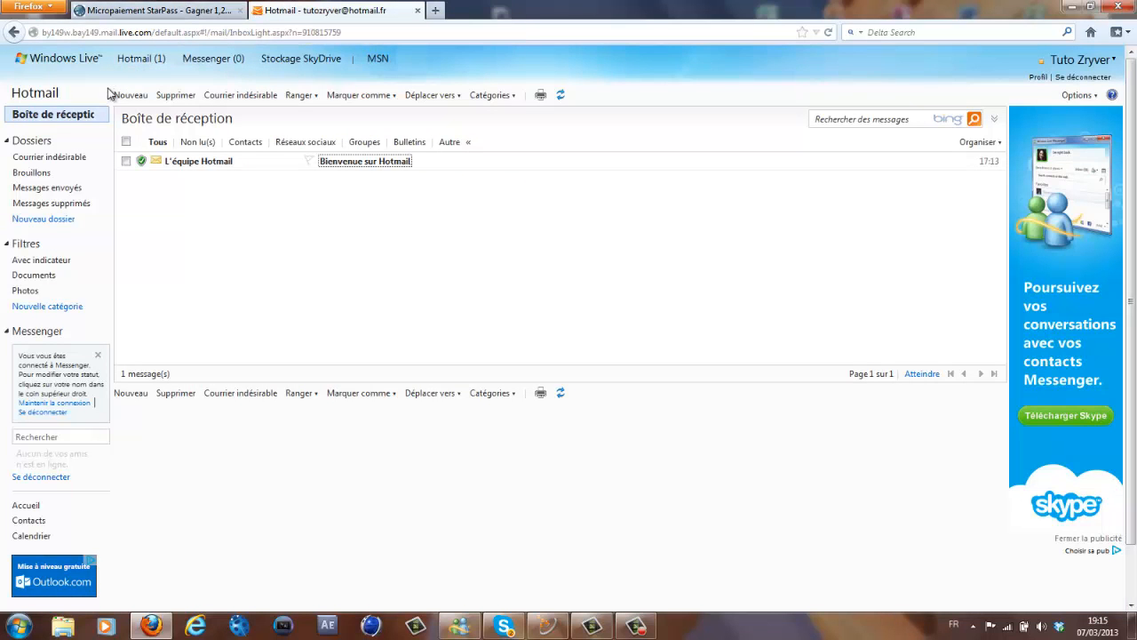
mouse_move(146, 69)
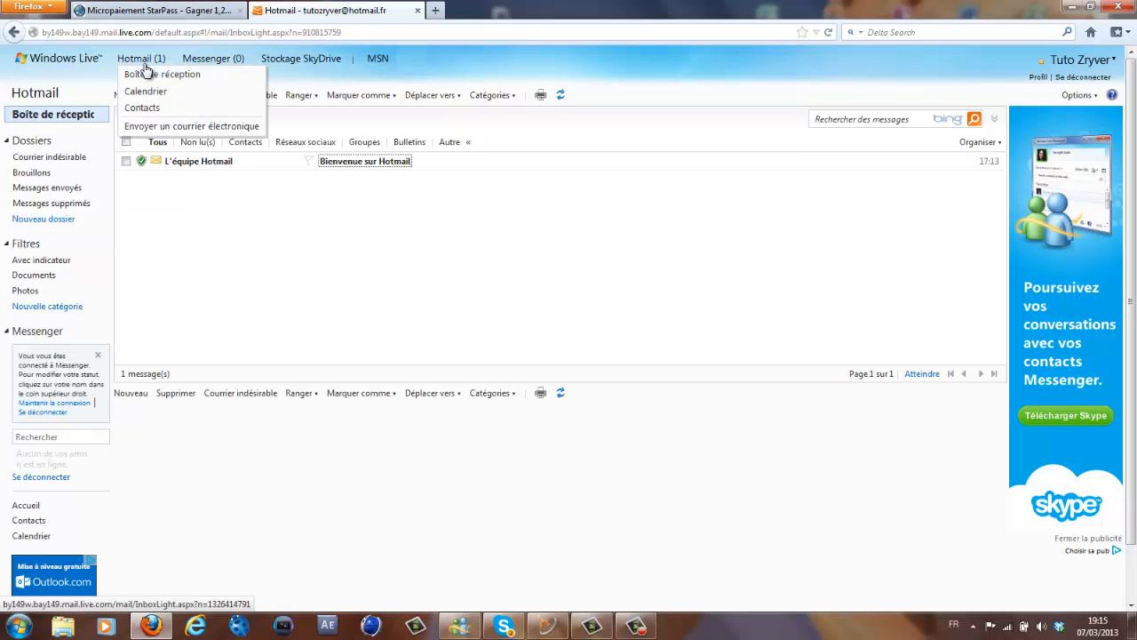
left_click(334, 284)
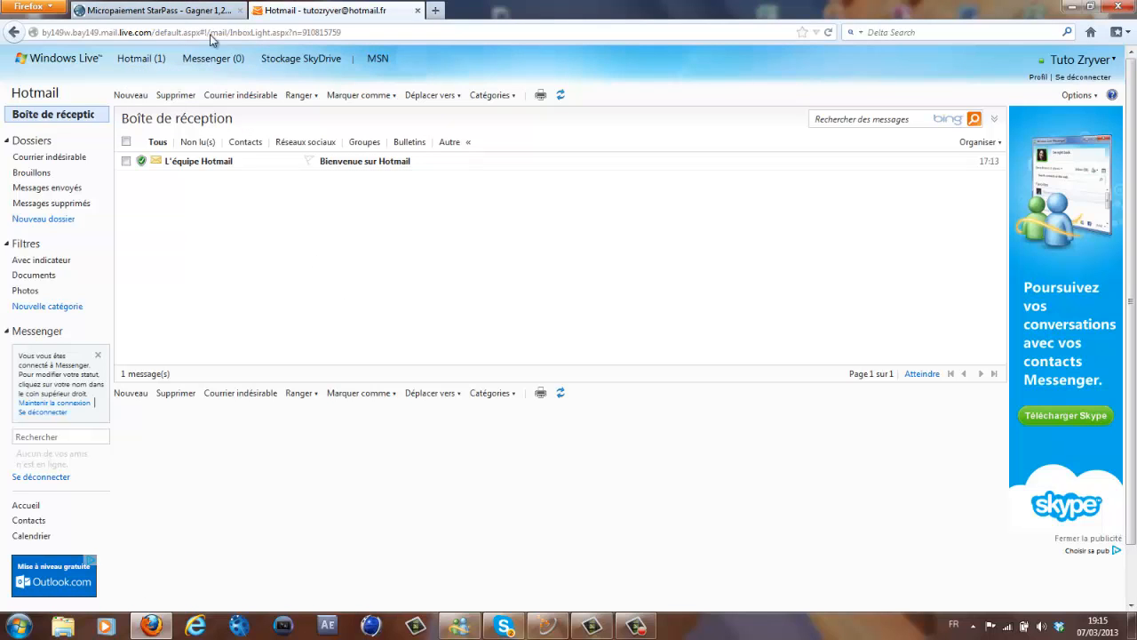
left_click(156, 9)
left_click(304, 13)
left_click(199, 7)
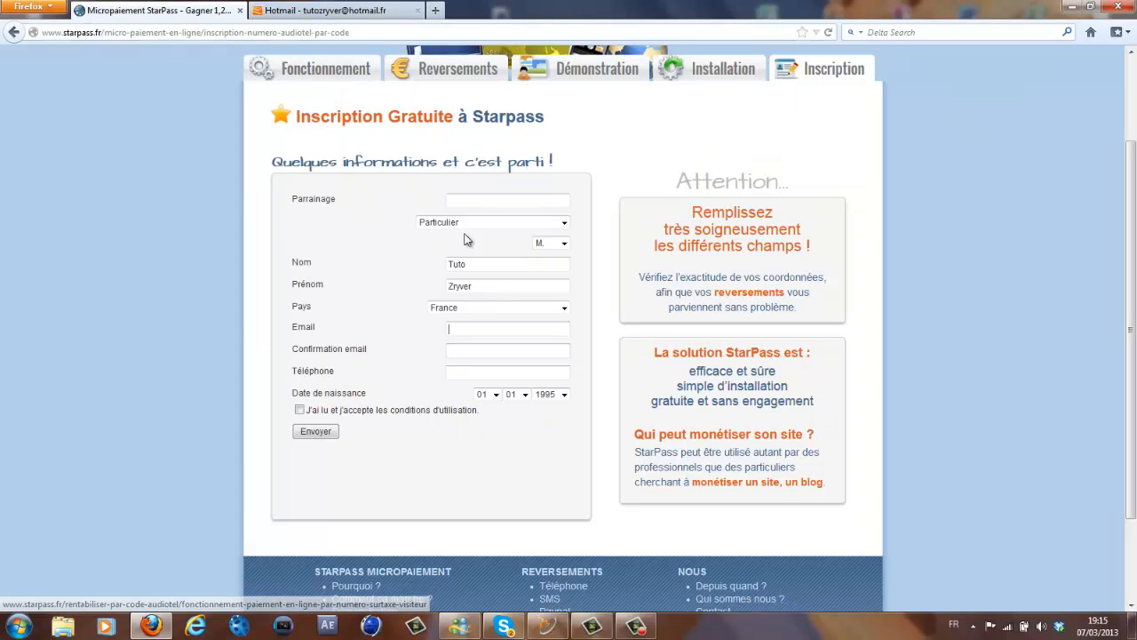
left_click(360, 7)
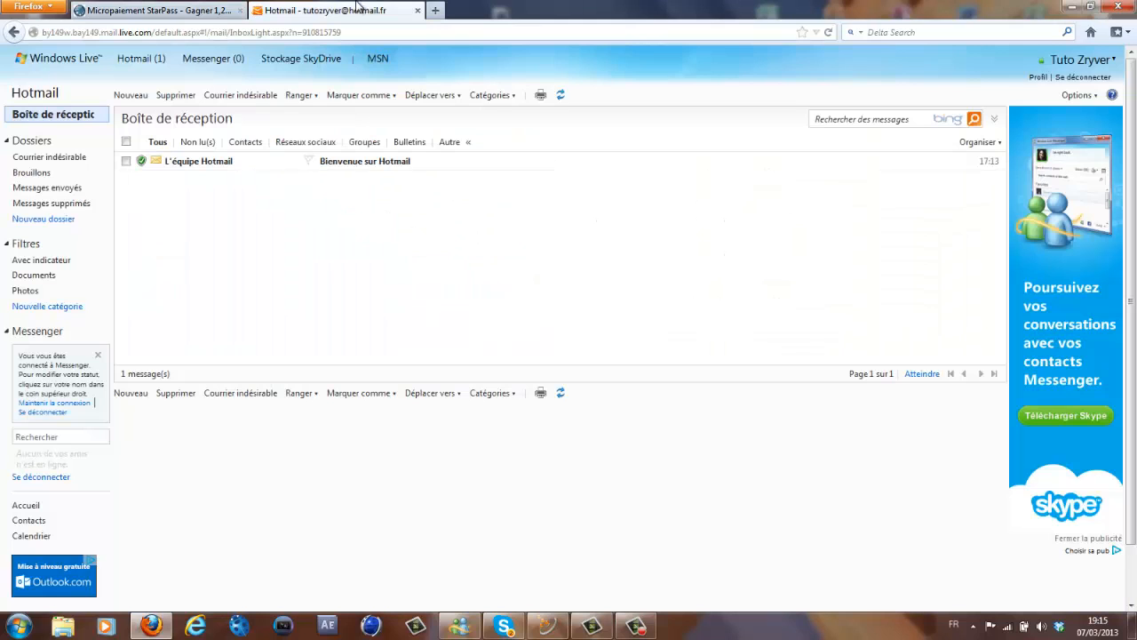
left_click(184, 7)
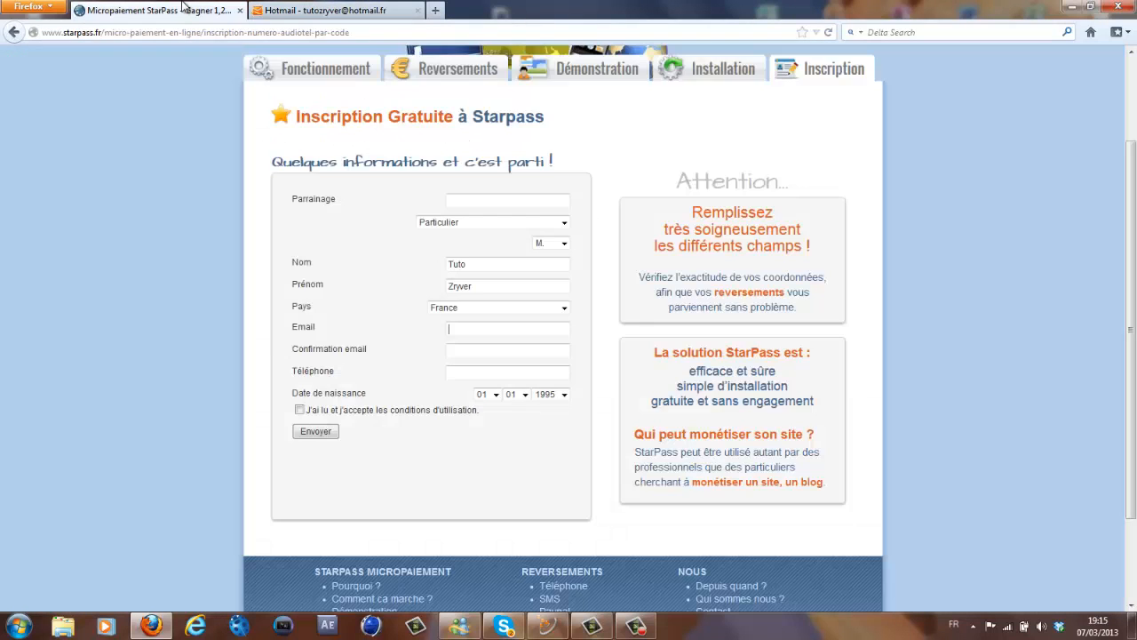
left_click(329, 9)
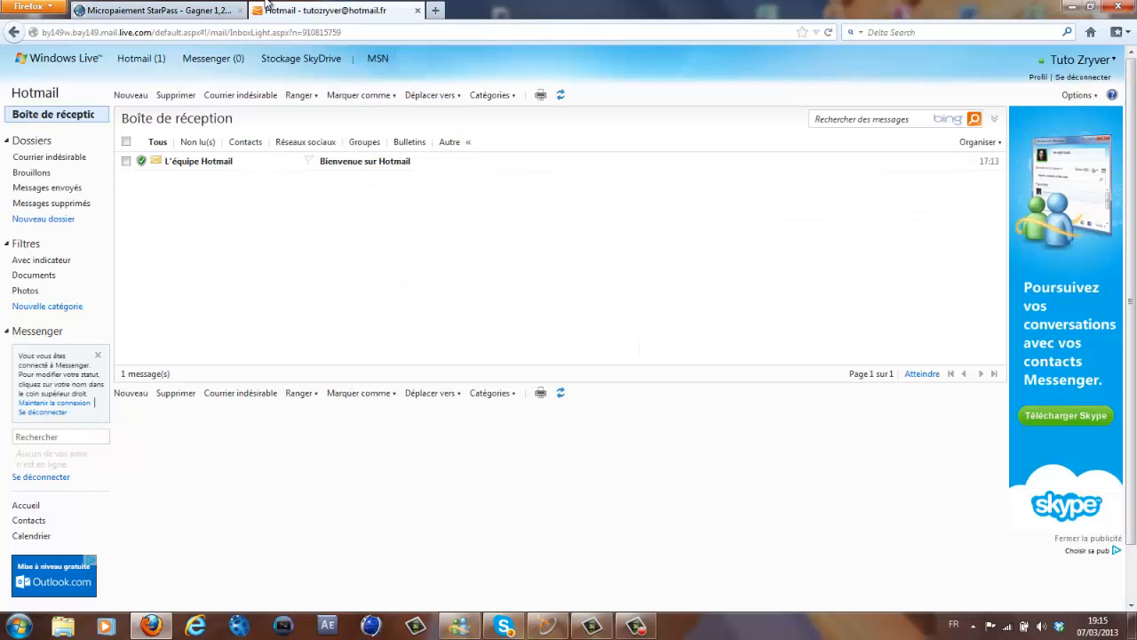
left_click(160, 10)
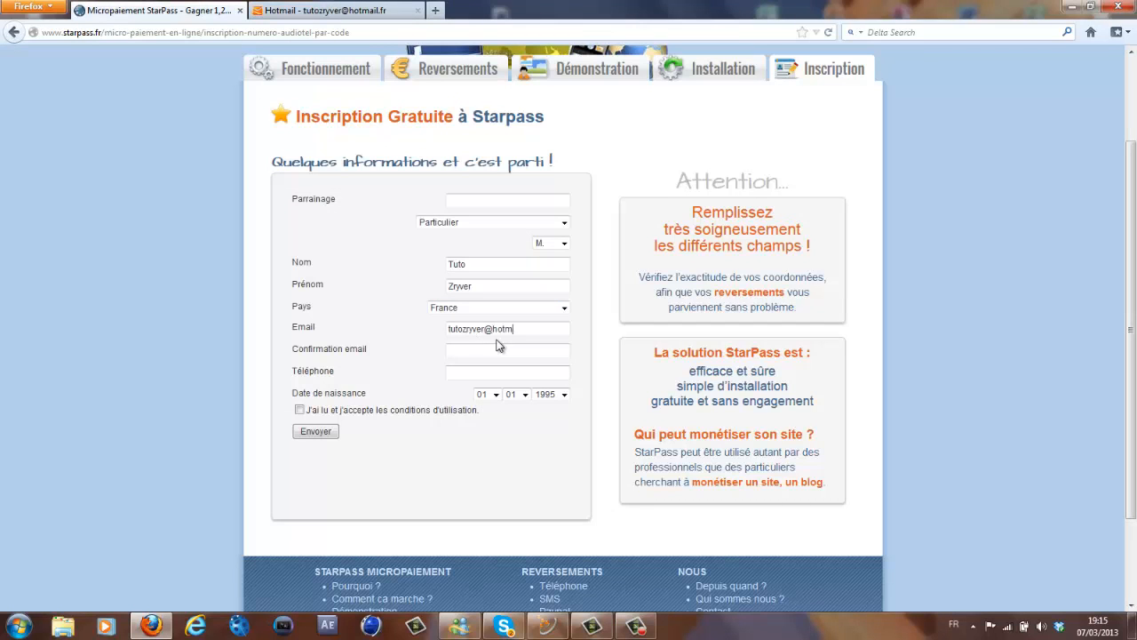
- Finish the e-mail address with .fr and paste it into the confirmation field
type(".fr")
key("ctrl+a")
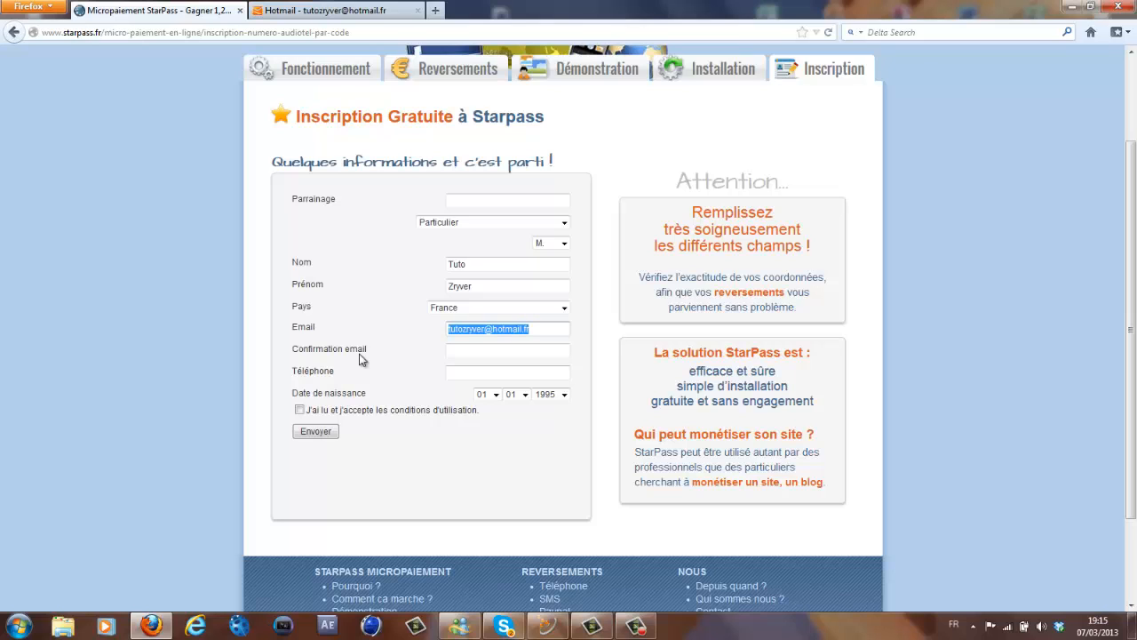
key("ctrl+c")
left_click(537, 353)
key("ctrl+v")
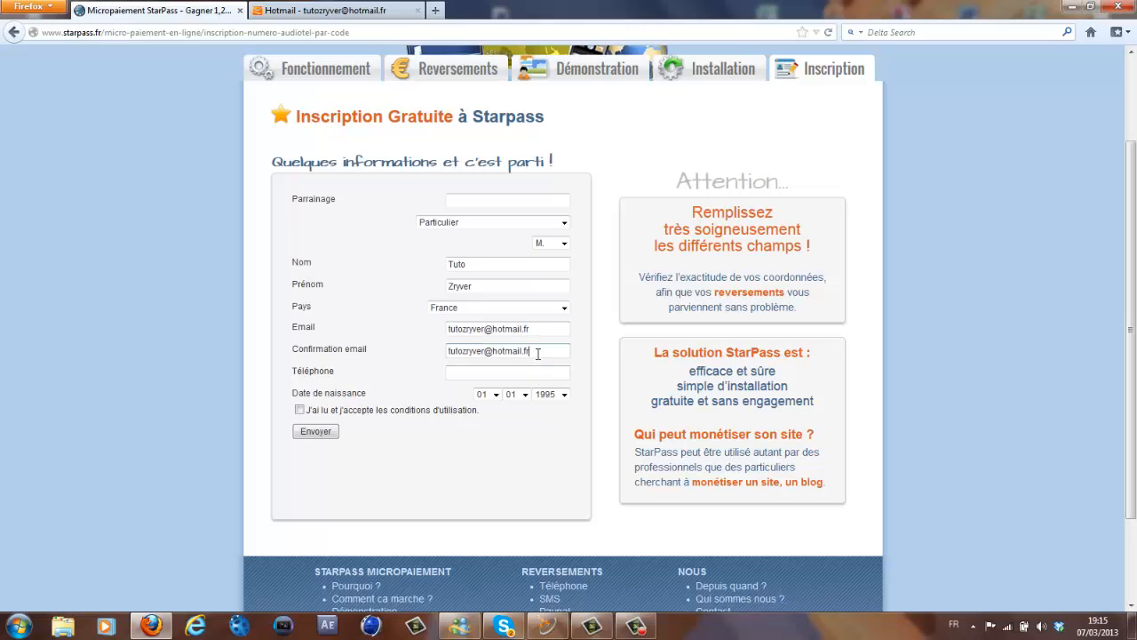
- Enter the phone number with the +33 prefix
left_click(487, 368)
type("+3")
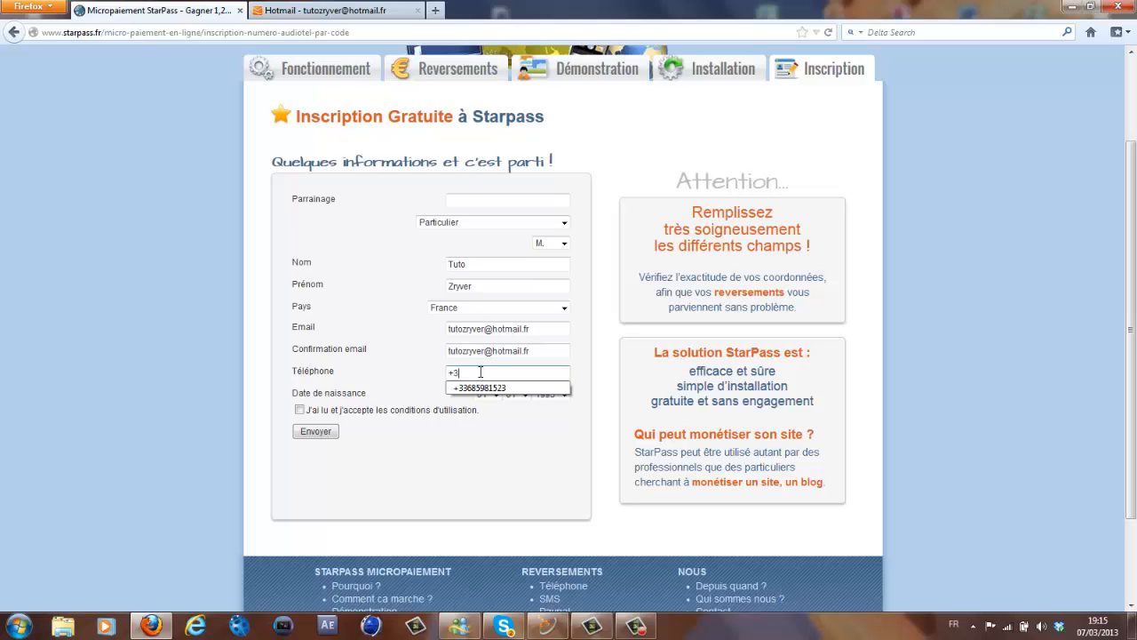
type("3")
left_click(484, 387)
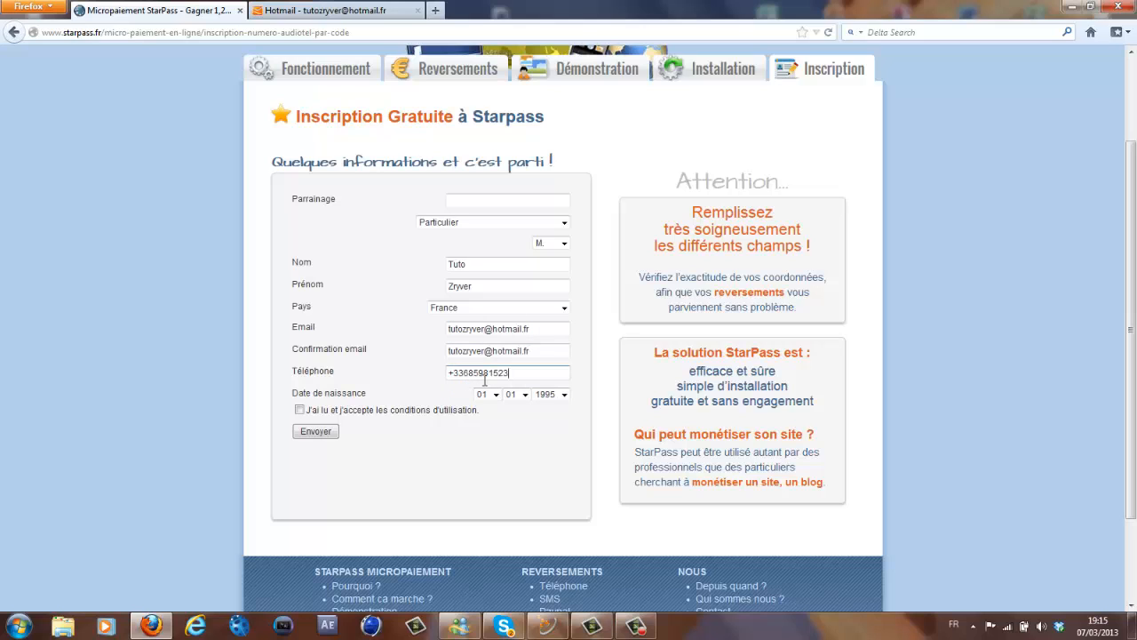
left_click_drag(469, 372, 545, 375)
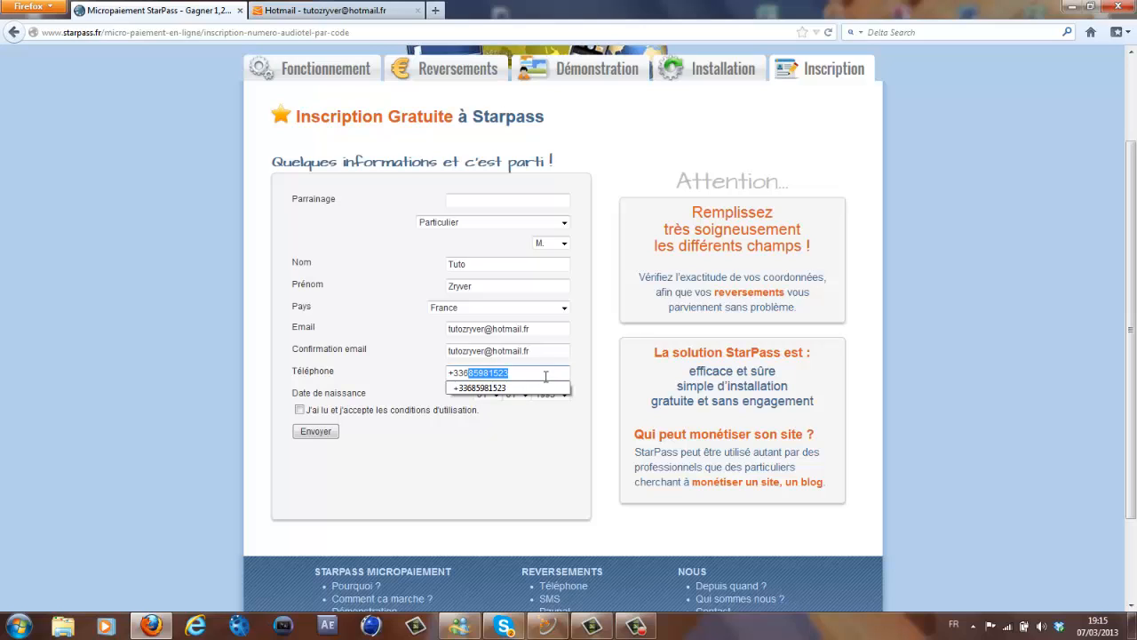
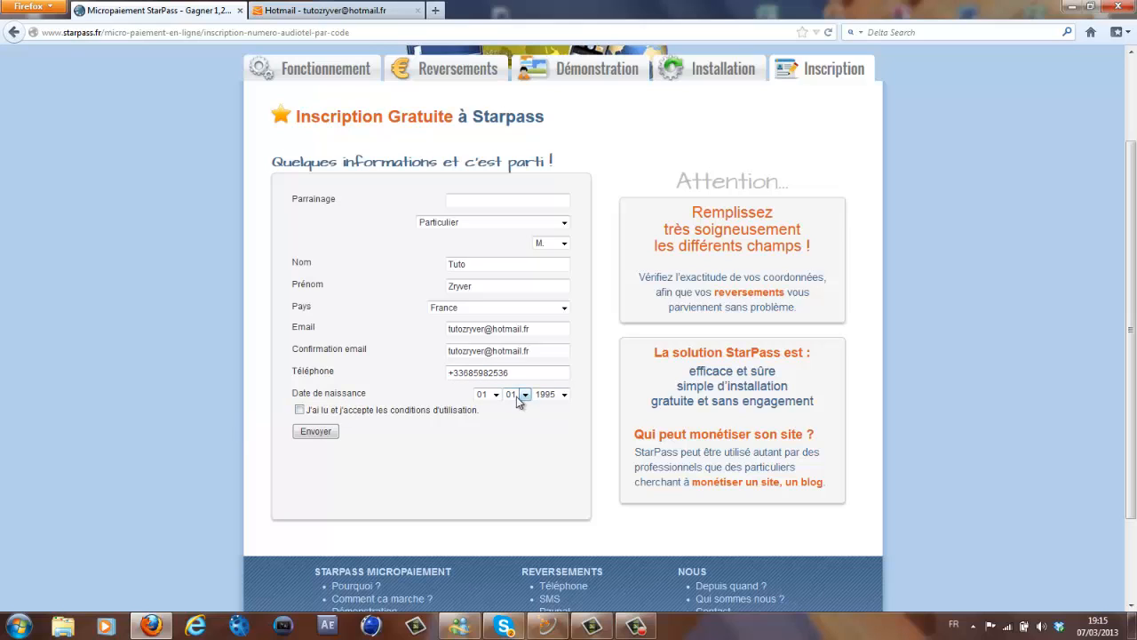
left_click(563, 395)
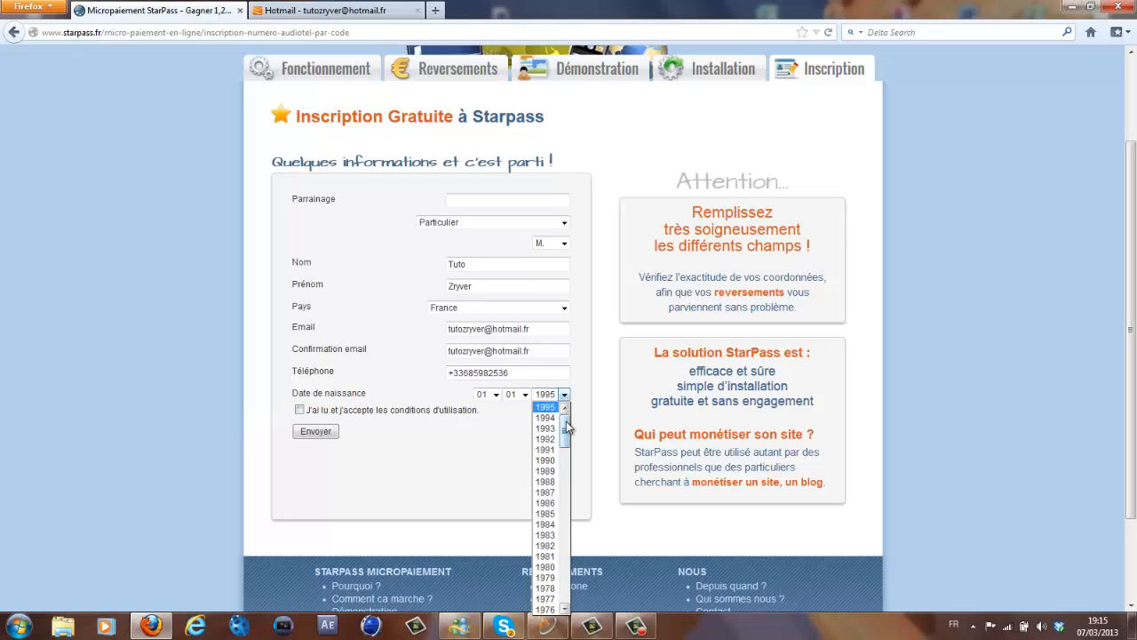
mouse_move(566, 412)
left_mouse_down()
mouse_move(566, 448)
mouse_move(566, 418)
left_mouse_up()
left_click(547, 460)
left_click(495, 395)
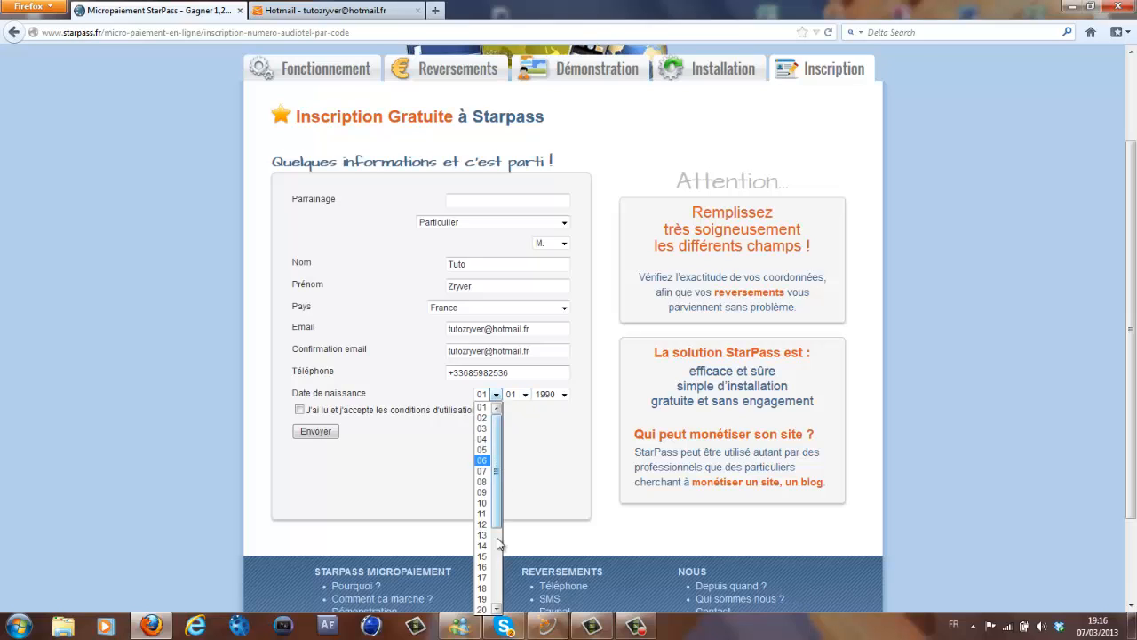
scroll(498, 541, "down", 4)
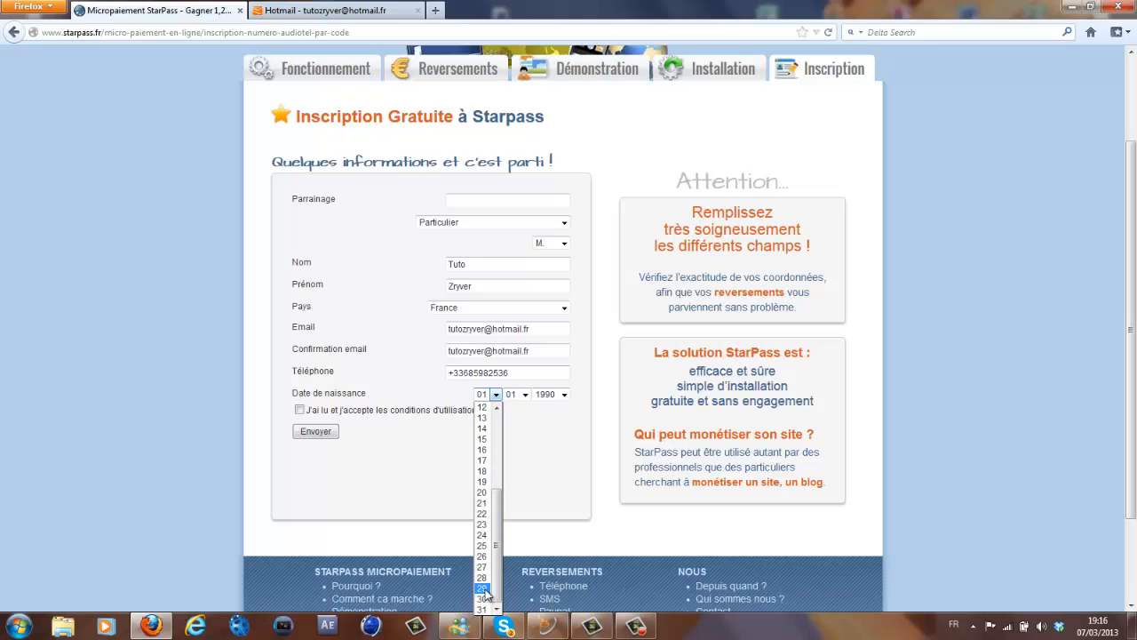
left_click(482, 588)
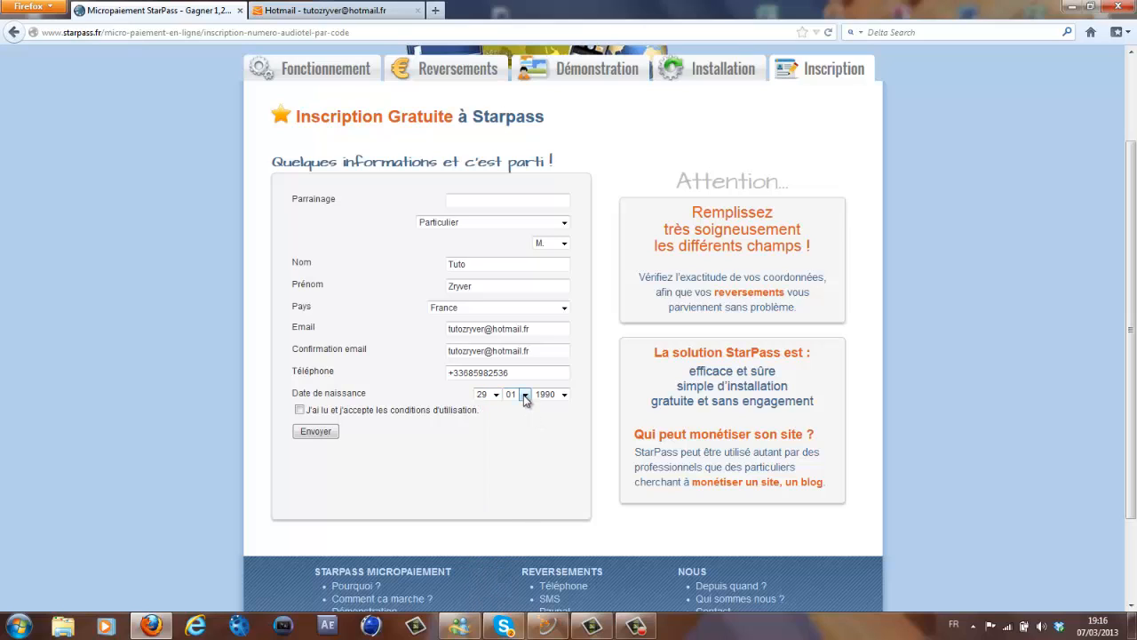
left_click(524, 395)
left_click(516, 466)
left_click(327, 434)
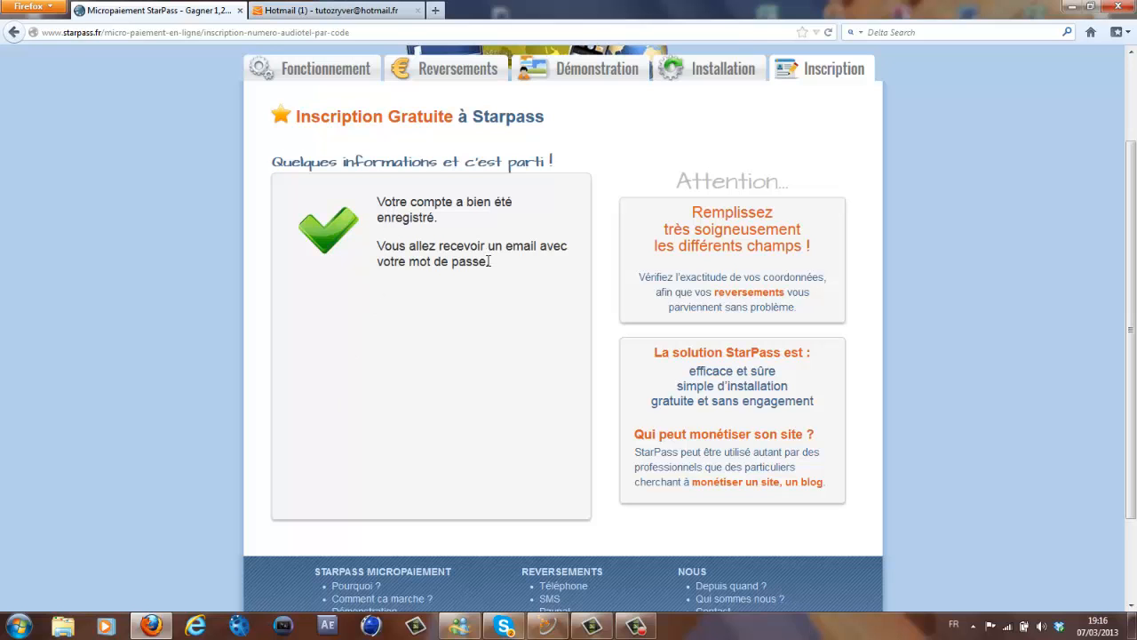
- Dismiss the Windows colour-scheme warning and return to the Hotmail inbox
scroll(569, 529, "up", 1)
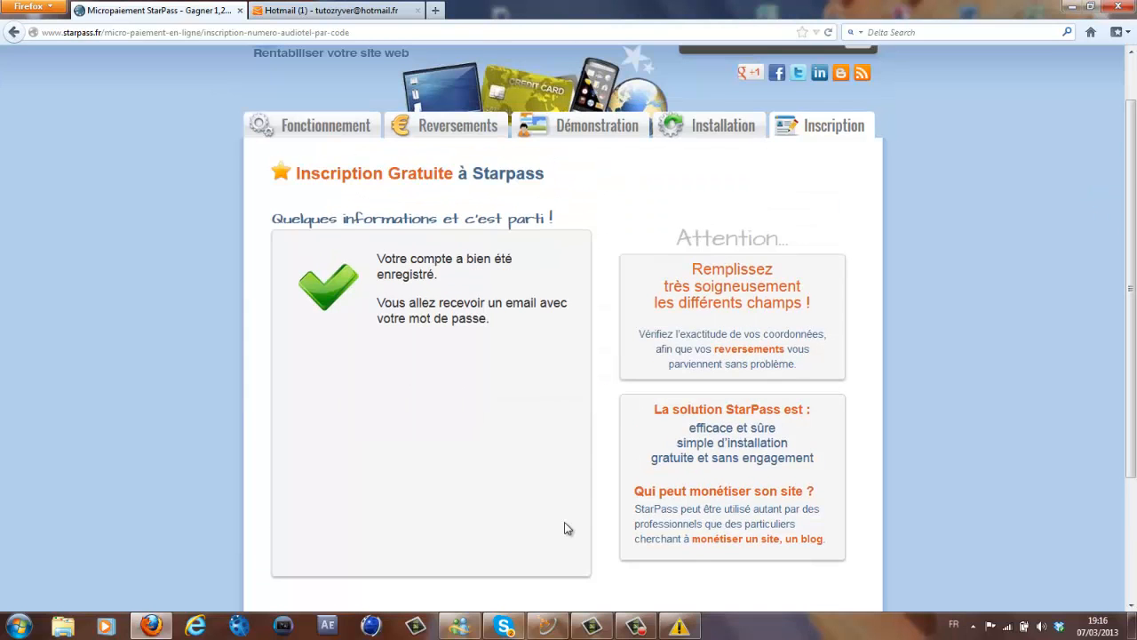
left_click(679, 627)
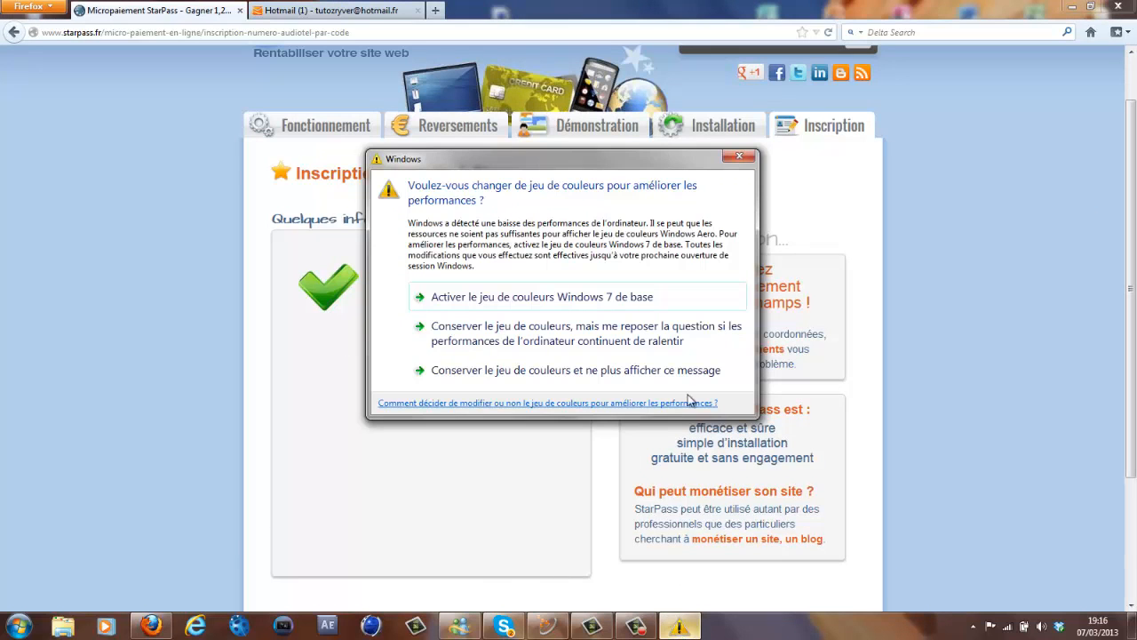
left_click(740, 157)
left_click(1133, 68)
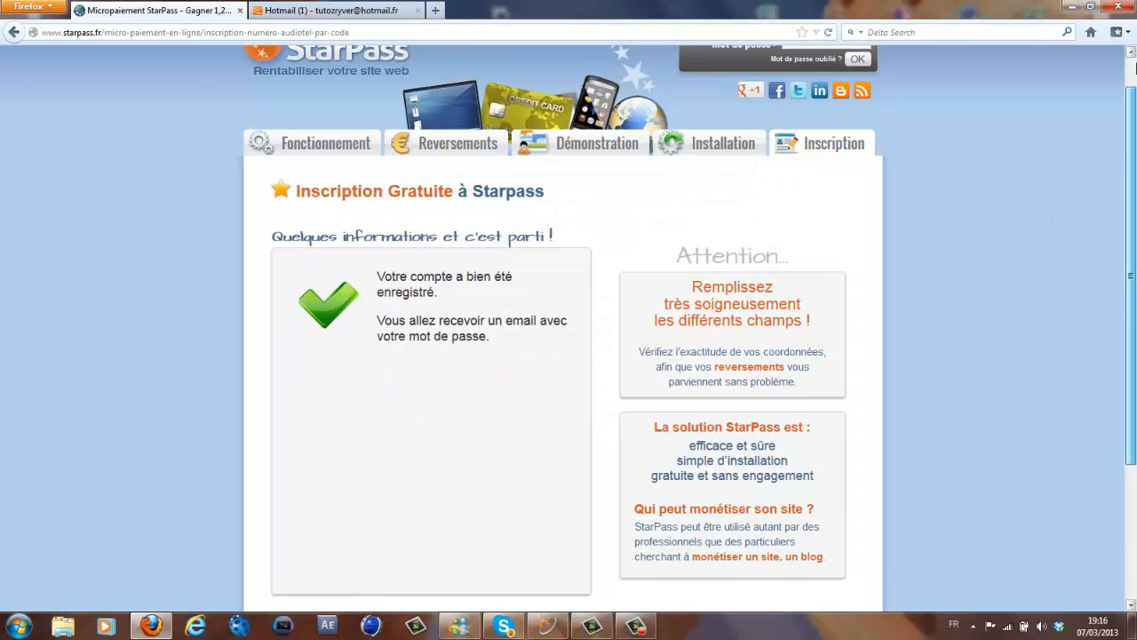
left_click(363, 11)
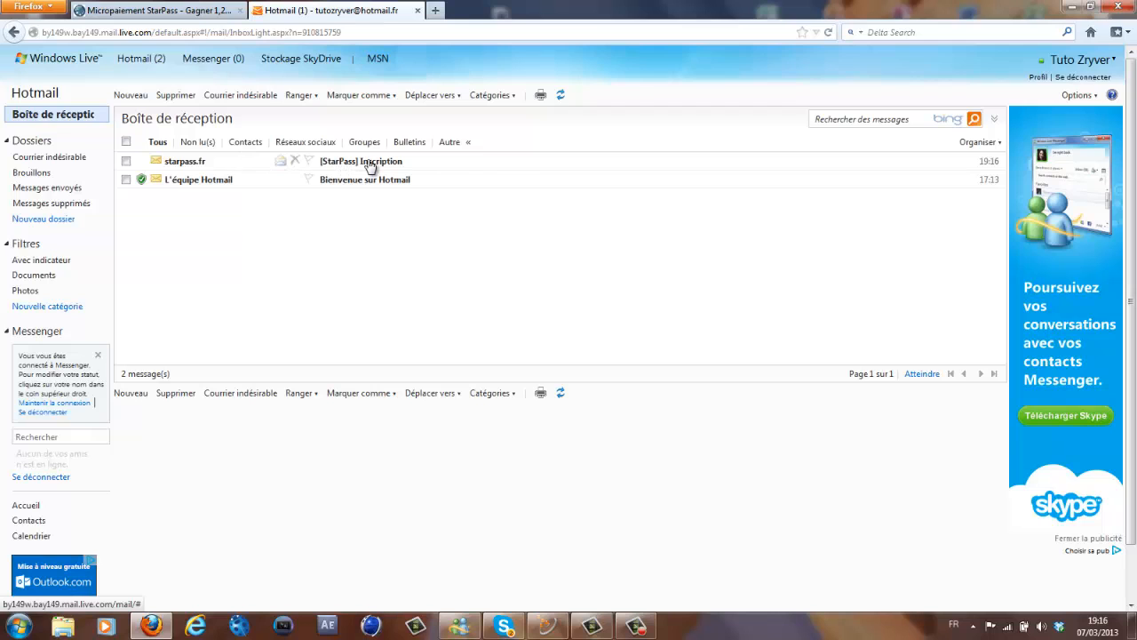
- Read the [StarPass] Inscription email, copy the account's e-mail address, and return to StarPass
left_click(317, 165)
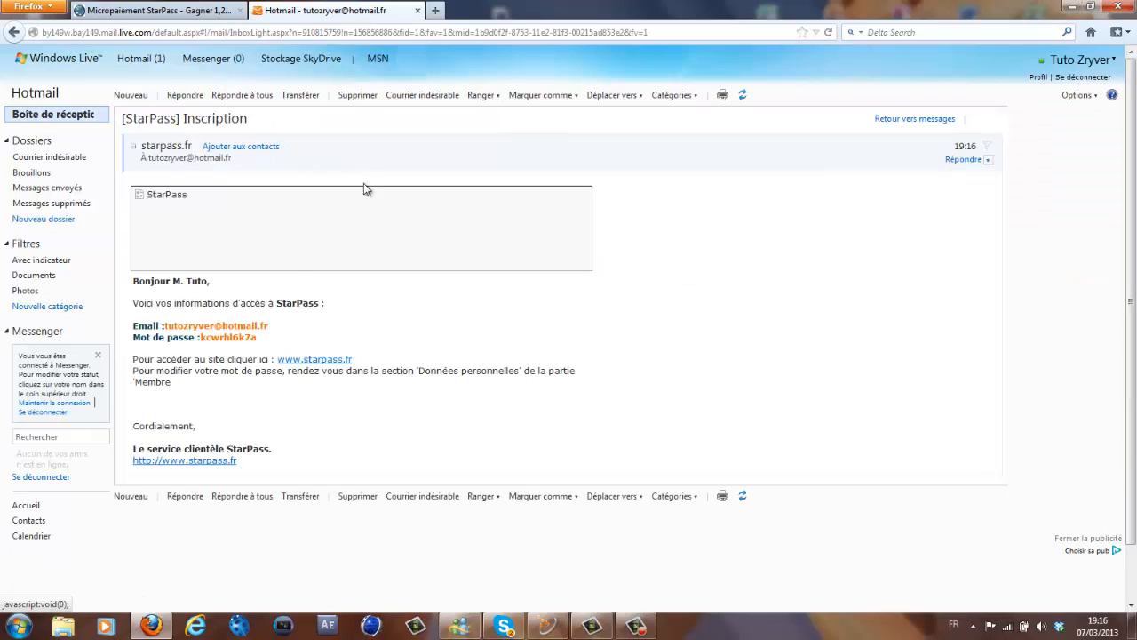
left_click_drag(164, 326, 202, 338)
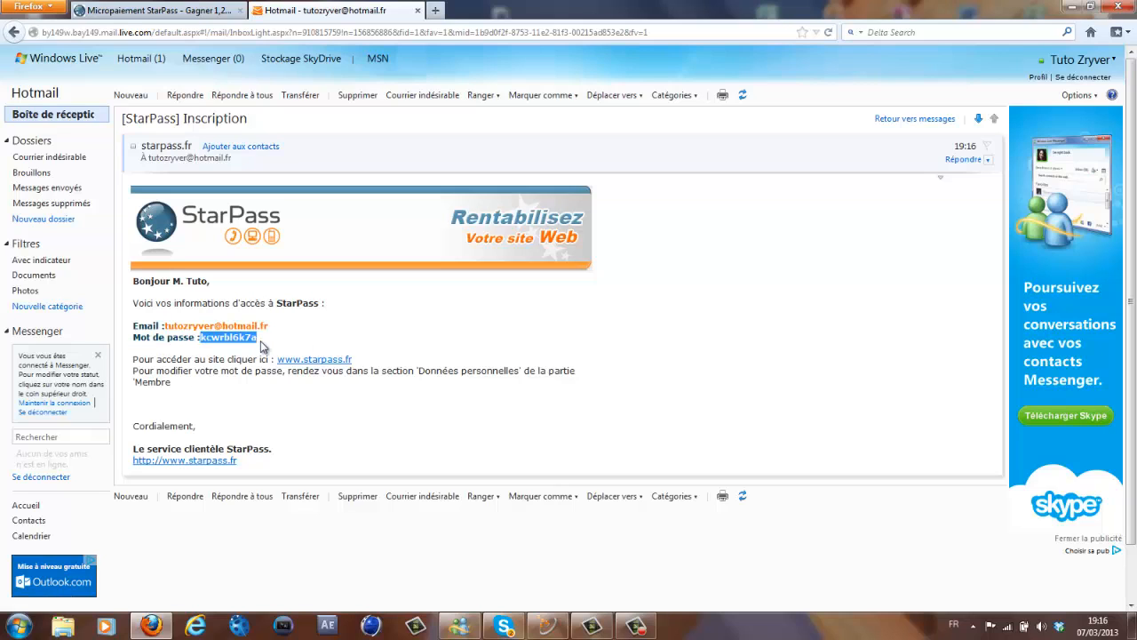
left_click(264, 342)
left_click_drag(263, 344, 201, 342)
left_click(166, 327)
left_click_drag(218, 324, 279, 325)
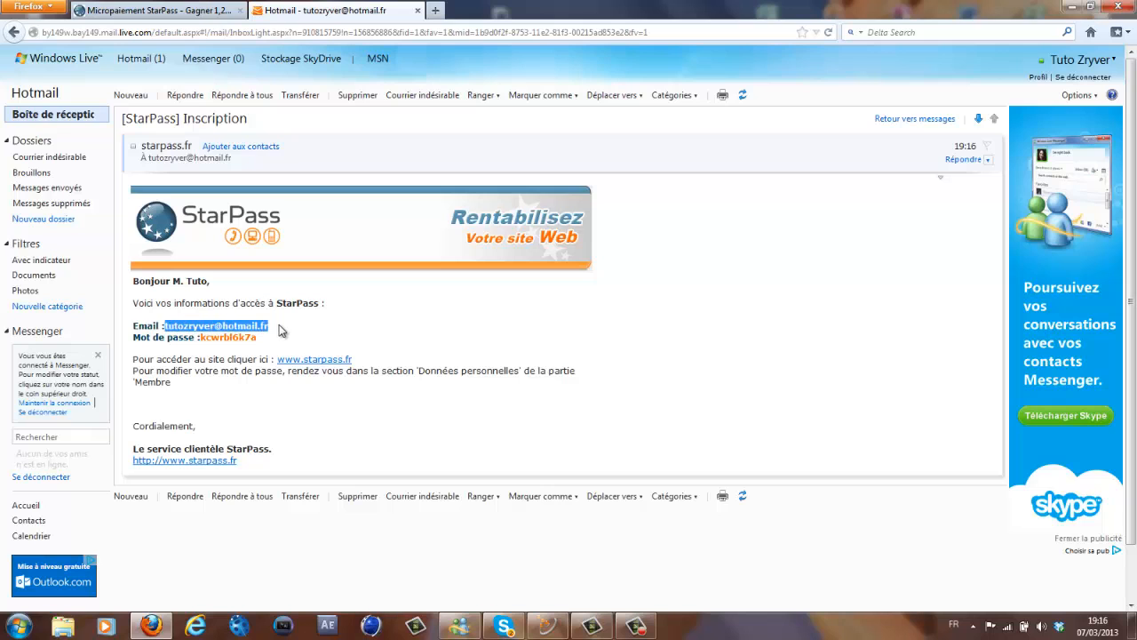
left_click(195, 10)
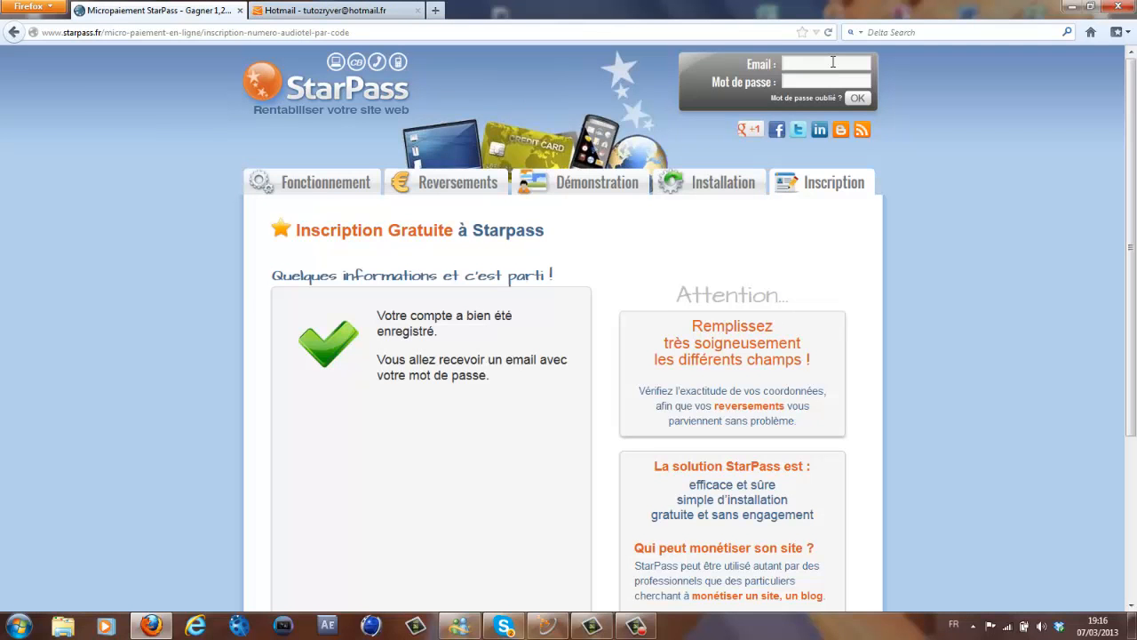
- Log in to StarPass with the emailed address and password, declining Firefox's password save
key("ctrl+v")
left_click(320, 10)
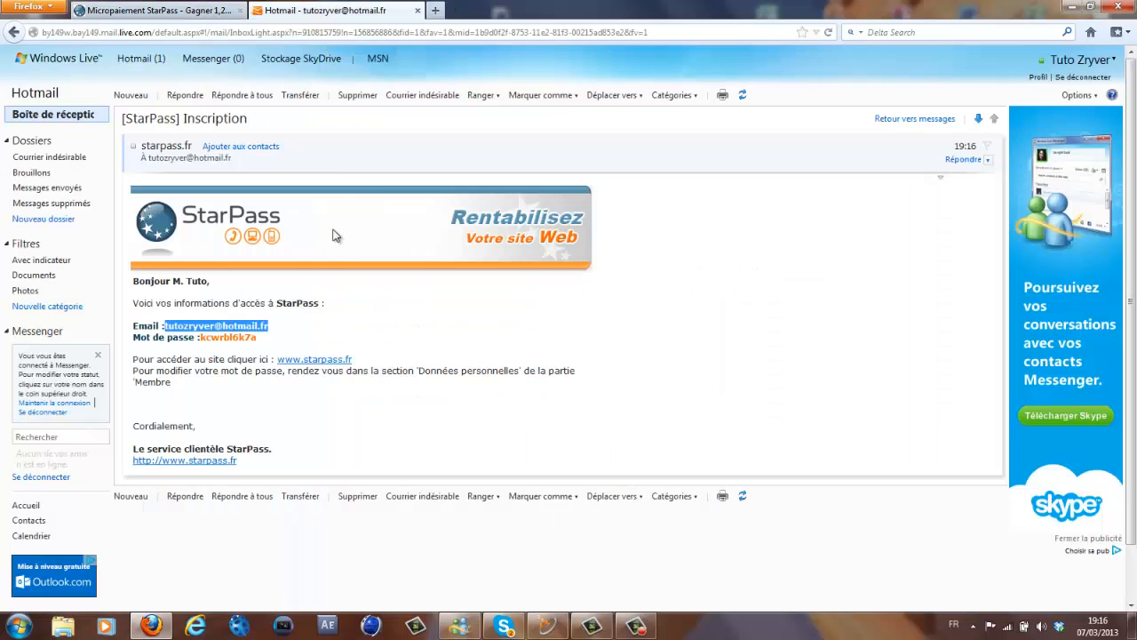
left_click_drag(203, 337, 275, 338)
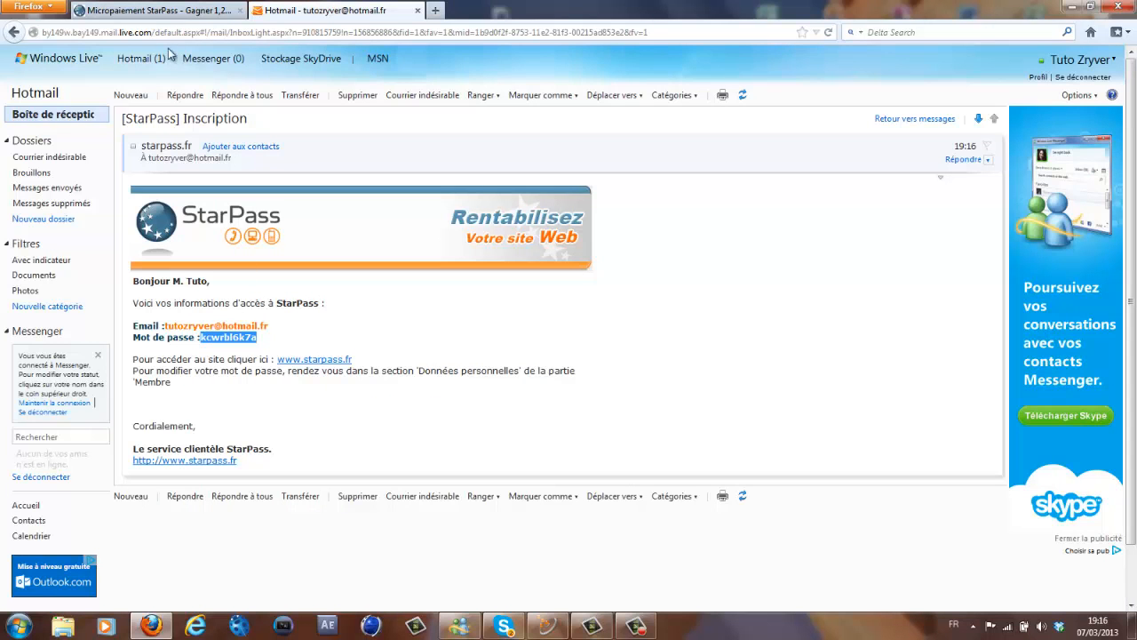
left_click(178, 13)
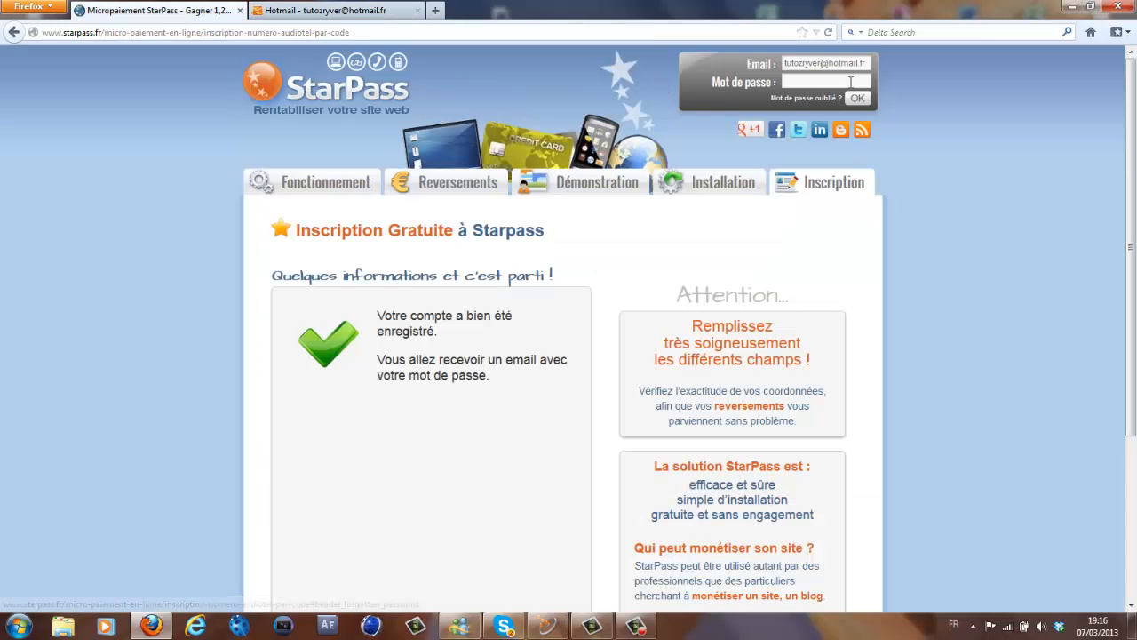
left_click(850, 81)
key("ctrl+v")
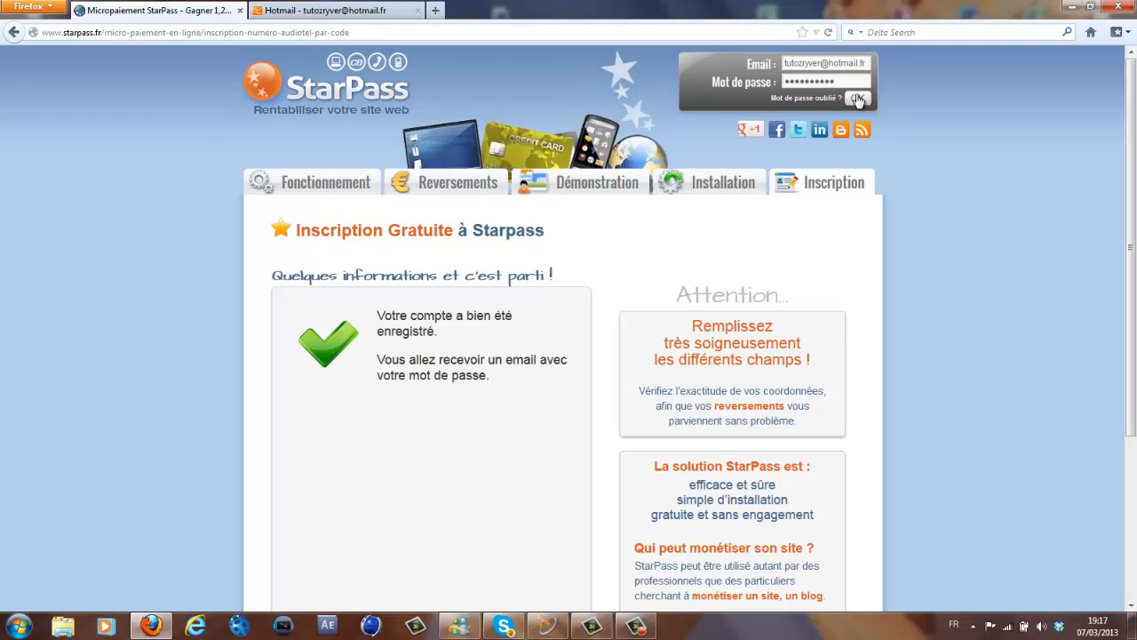
left_click(858, 99)
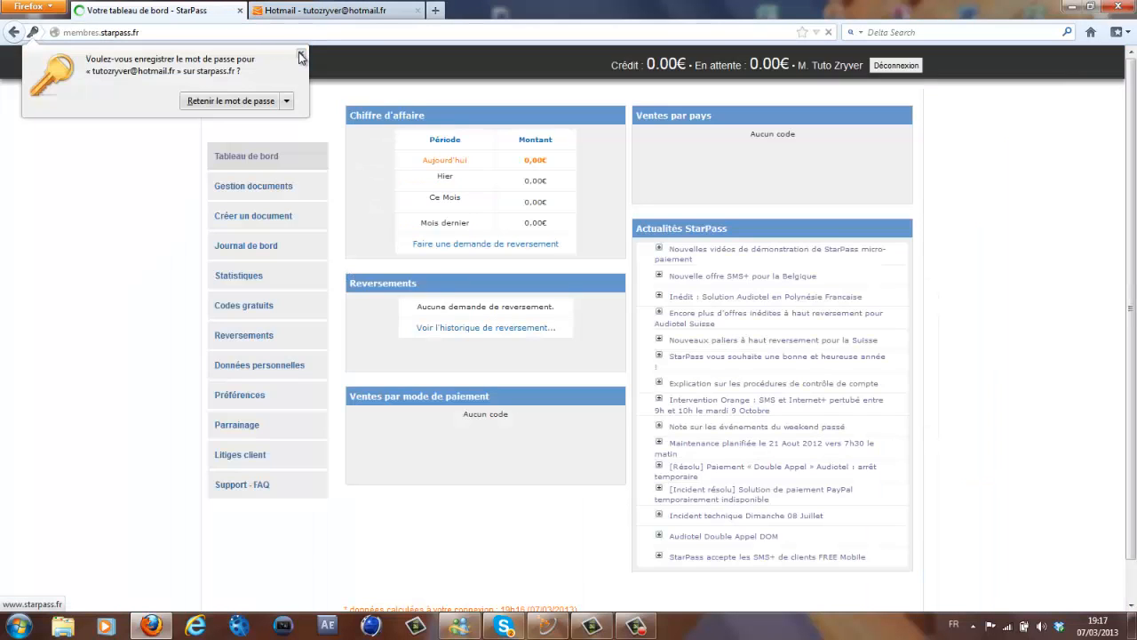
left_click(300, 57)
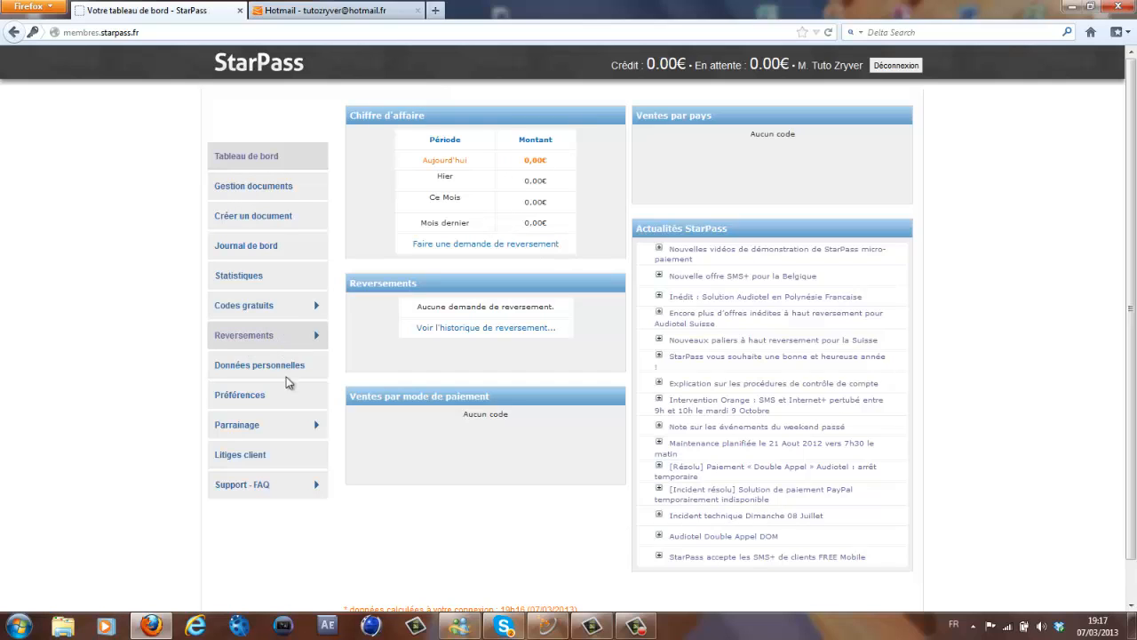
- Choose Créer un document from the dashboard menu to see the StarPass offers
left_click(264, 232)
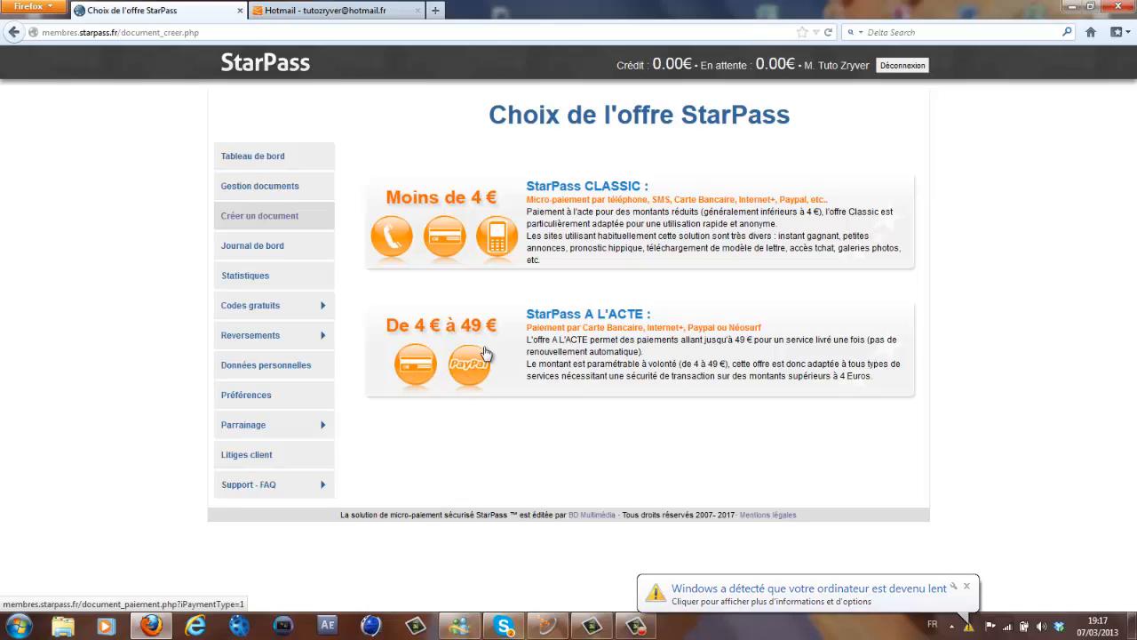
- Choose the CLASSIC phone-payment offer and name the document Starpass
left_click(487, 231)
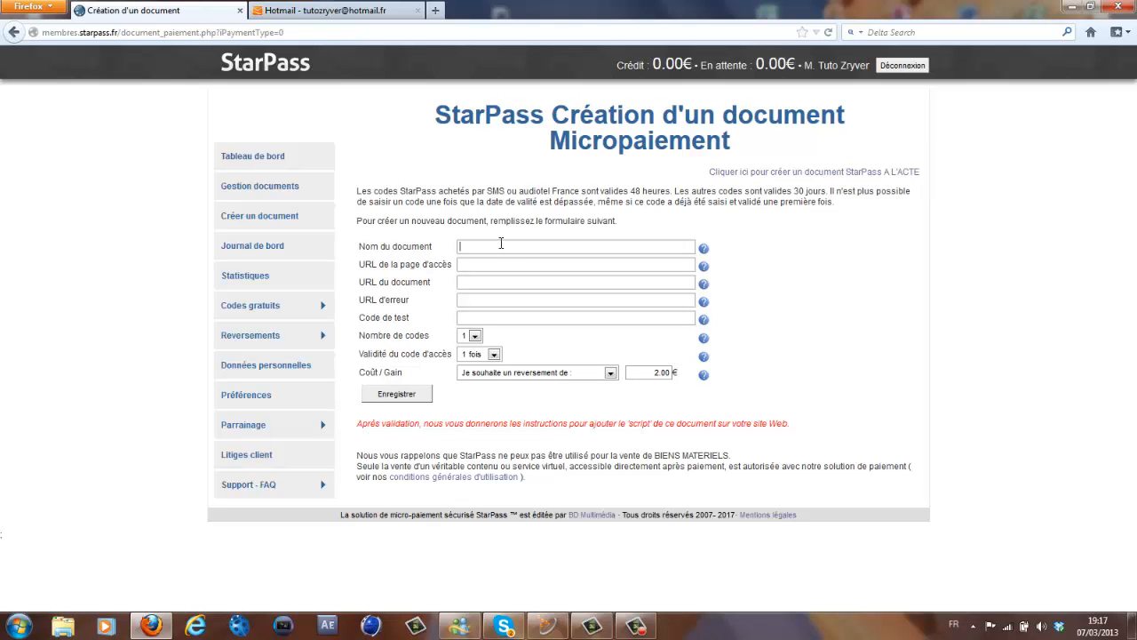
type("Sta")
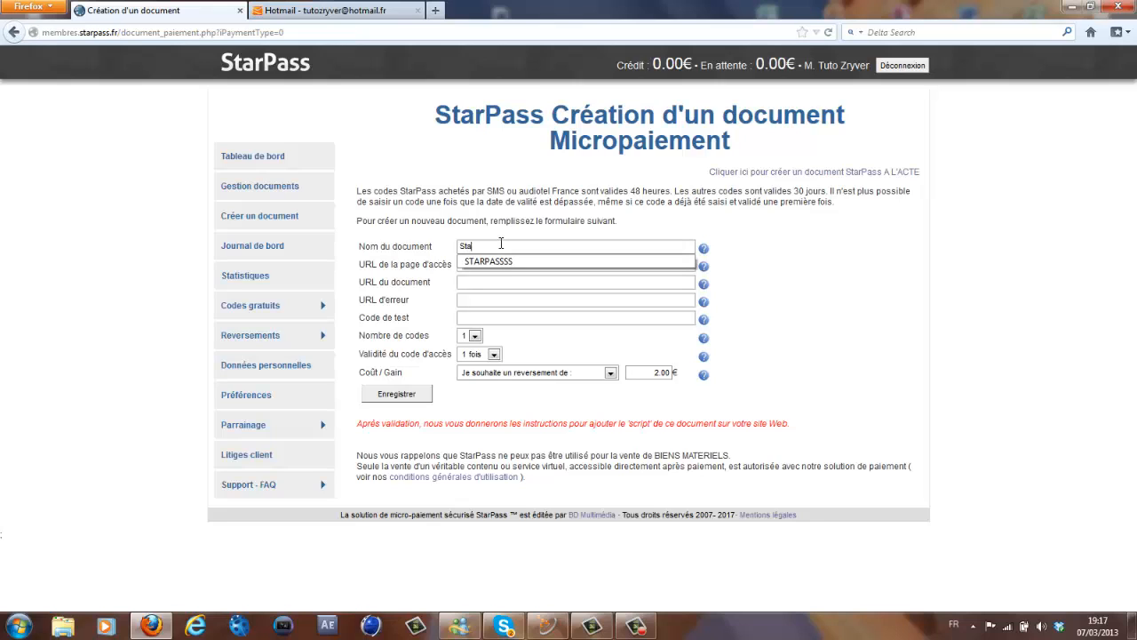
key("Down")
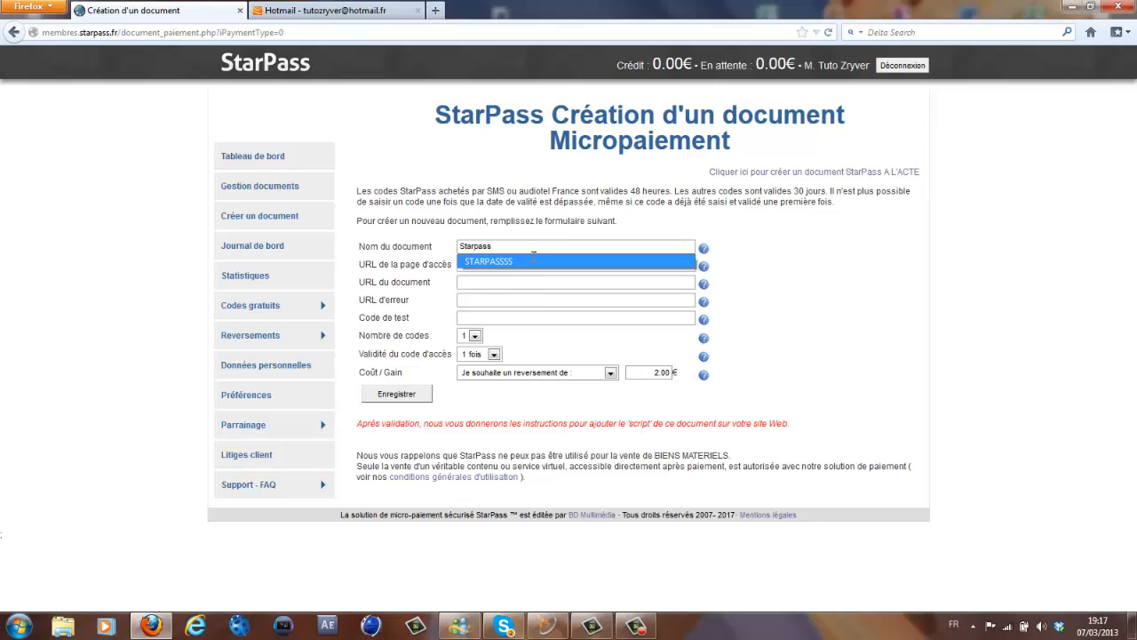
type("rpass")
left_click(508, 281)
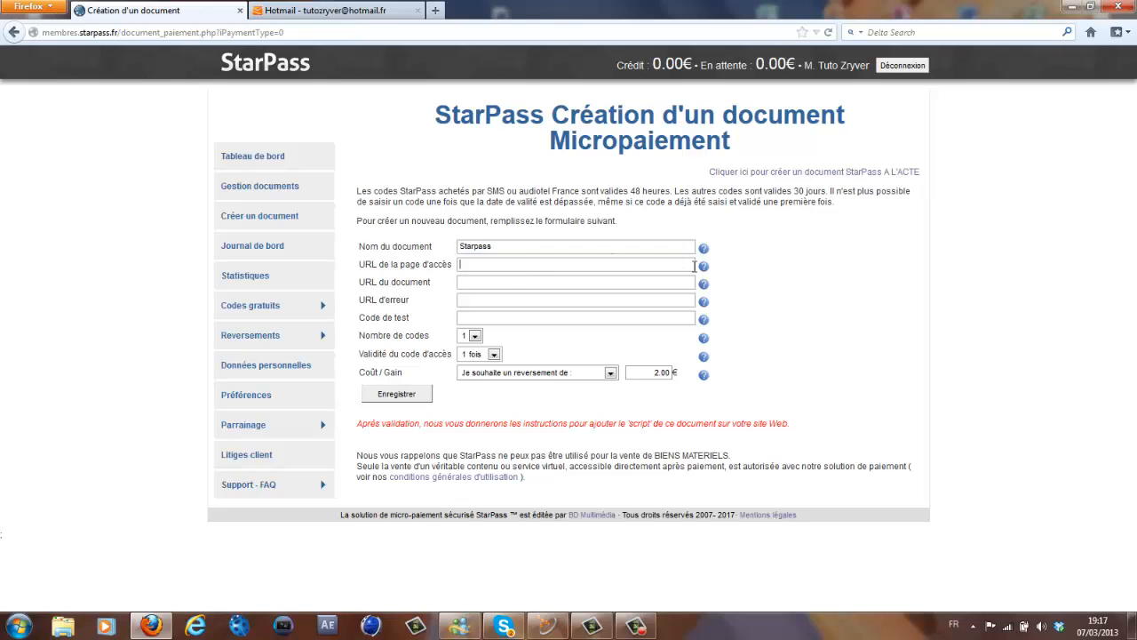
mouse_move(703, 267)
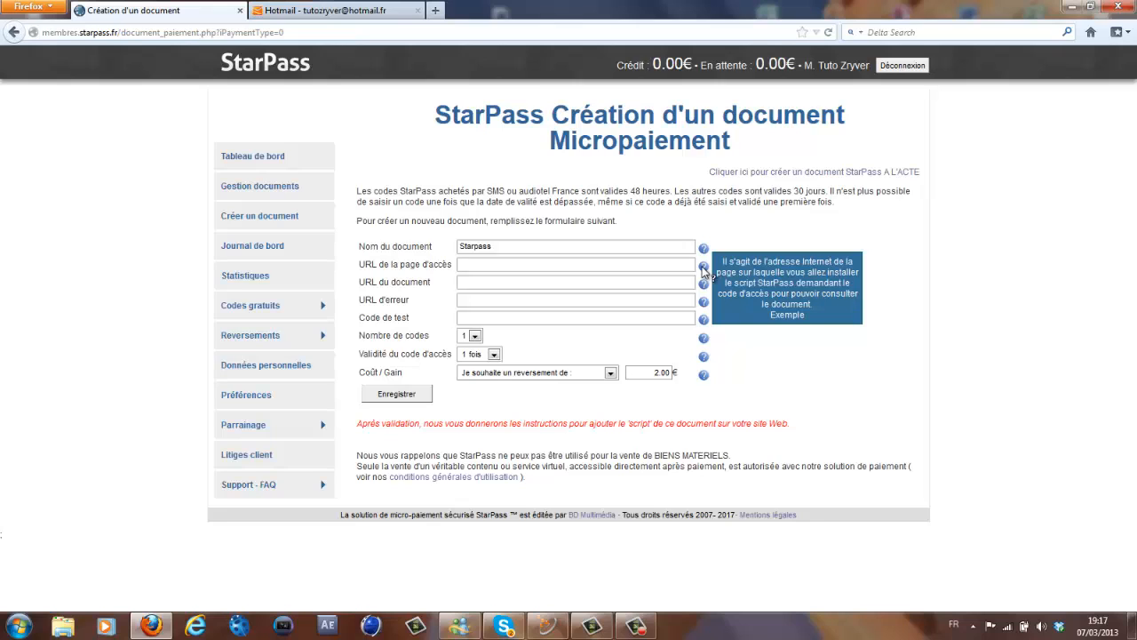
left_click(642, 264)
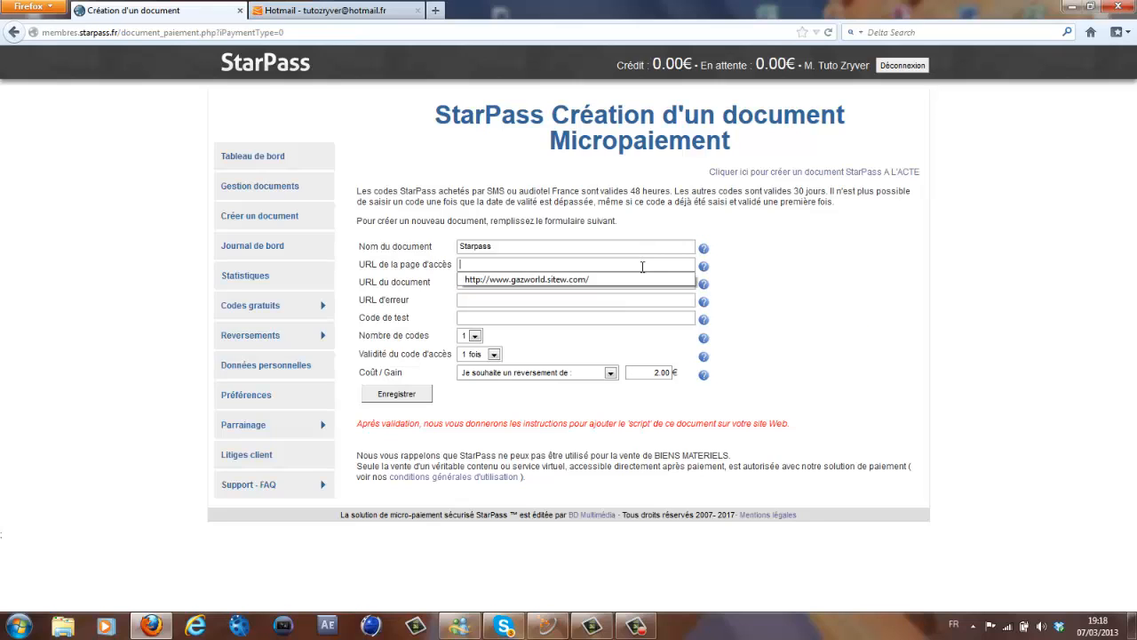
left_click(588, 264)
left_click(587, 265)
left_click(586, 265)
left_click(586, 264)
left_click(584, 279)
left_click_drag(585, 265, 427, 256)
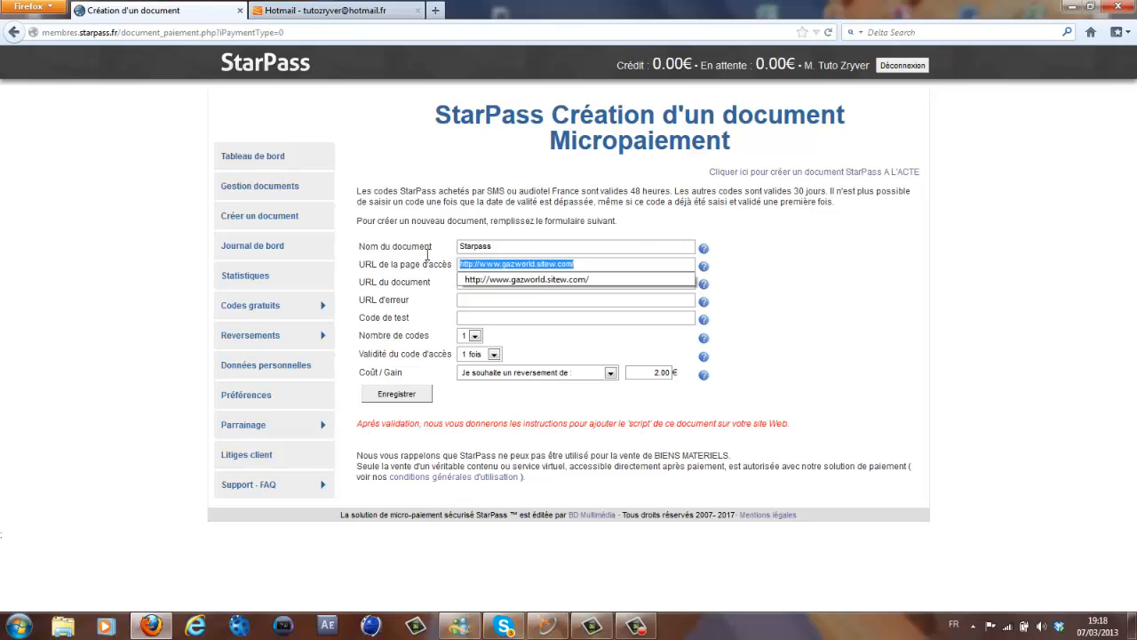
left_click(601, 264)
left_click(320, 10)
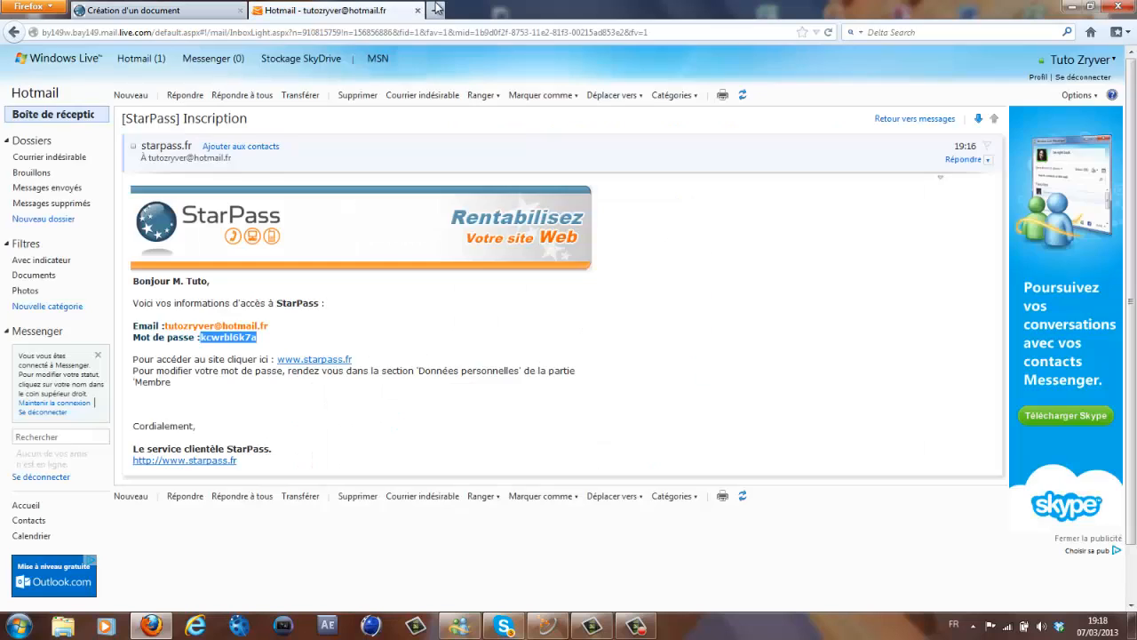
- Search for sitew.com in a new tab and open the SiteW home page
key("ctrl+t")
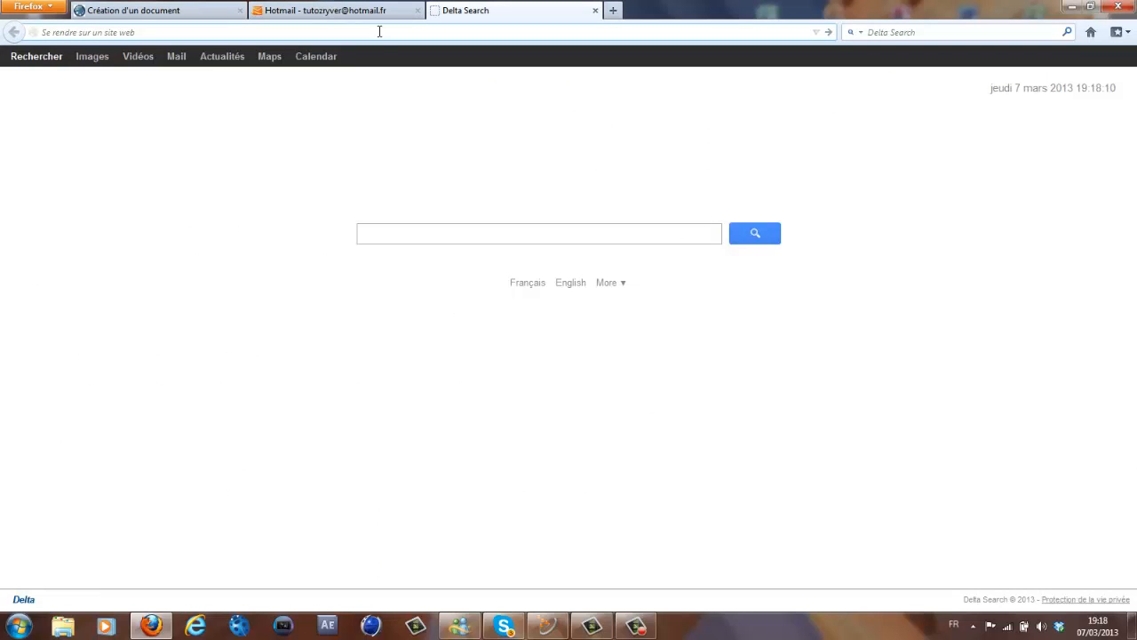
left_click(409, 232)
type("sit")
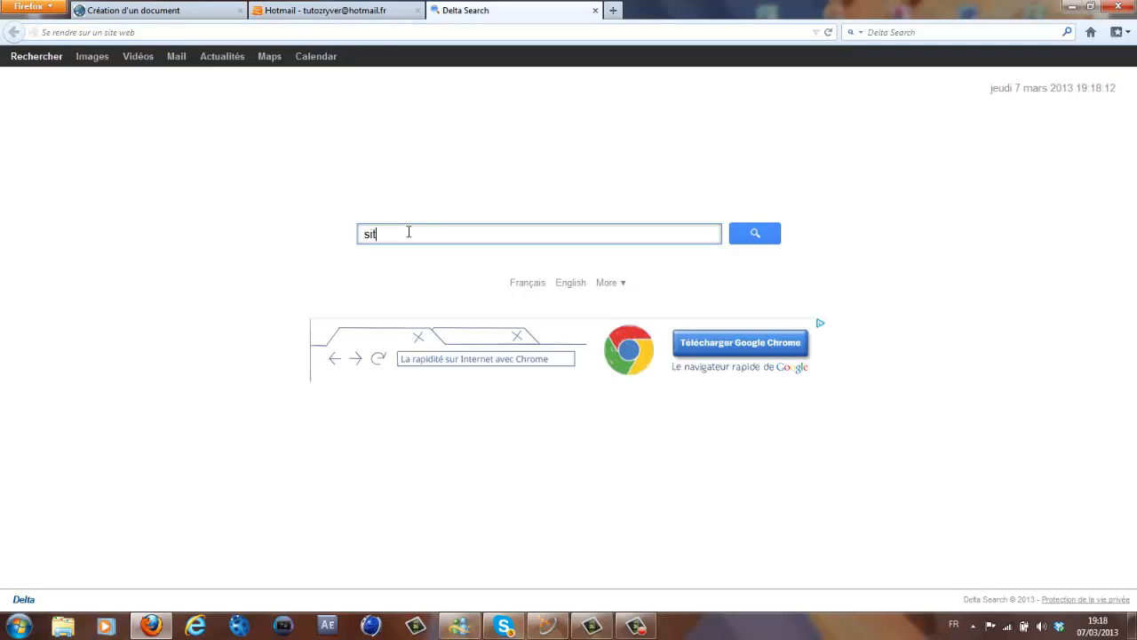
type("ew.com")
key("Return")
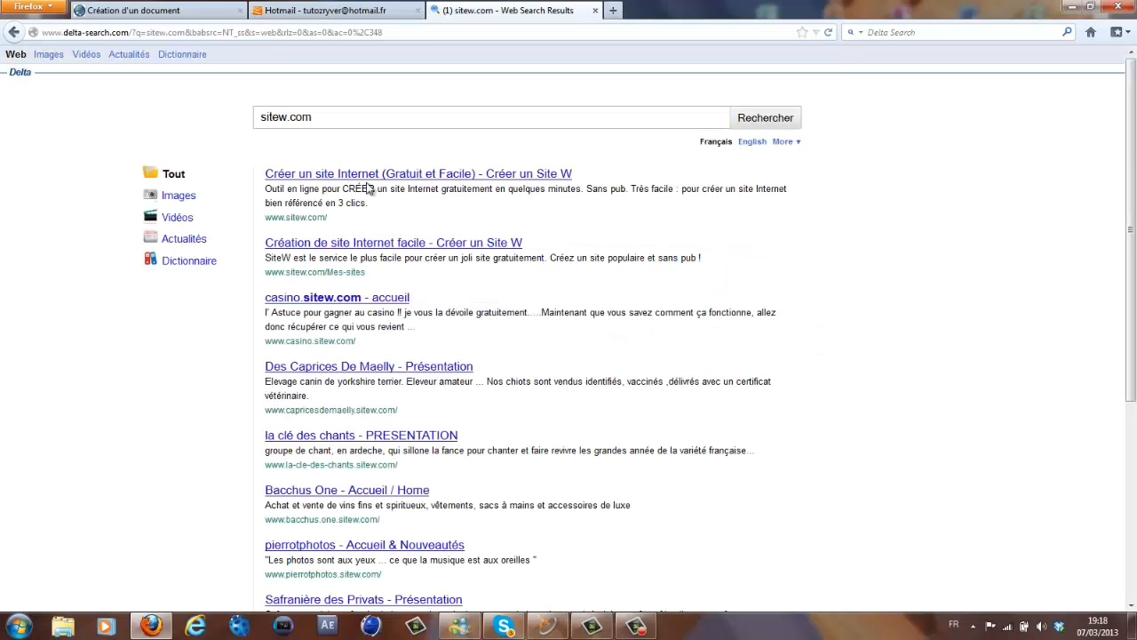
left_click(374, 176)
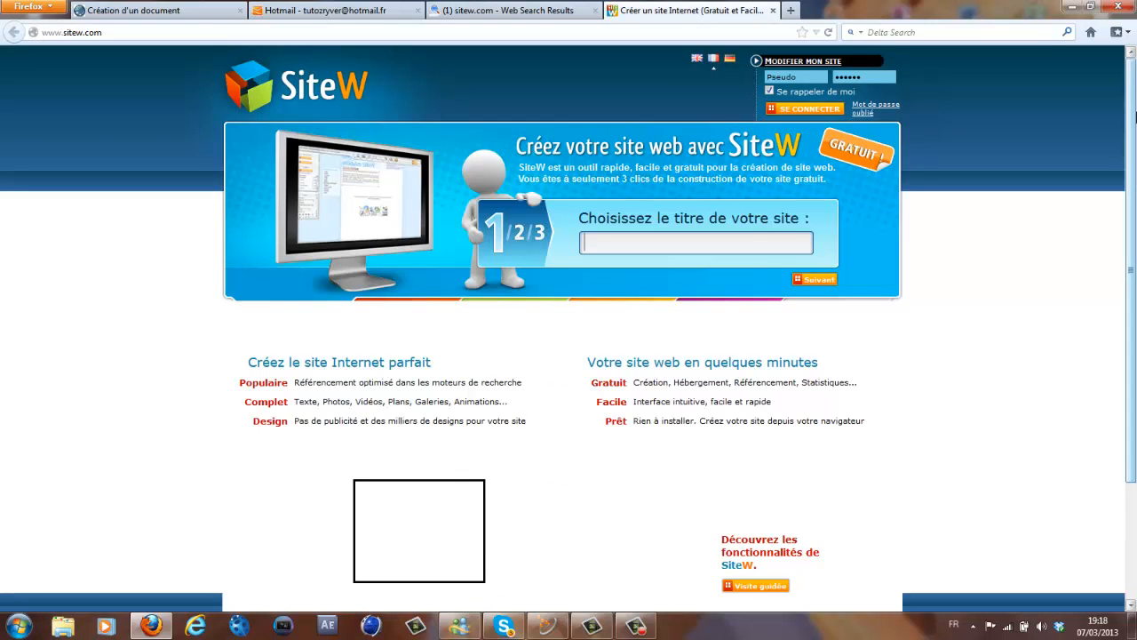
- Title the new site 'dgdbdfbg' and choose the red Discret design
mouse_move(1129, 64)
left_mouse_down()
mouse_move(1127, 81)
mouse_move(1127, 63)
left_mouse_up()
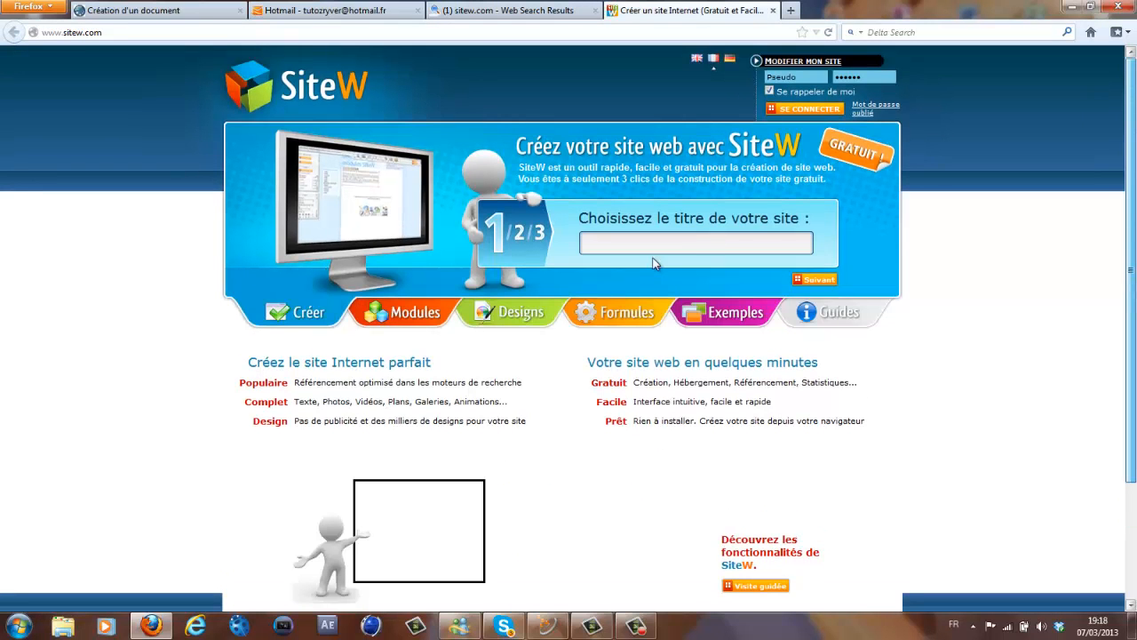
left_click(698, 242)
type("dgdbdfbg")
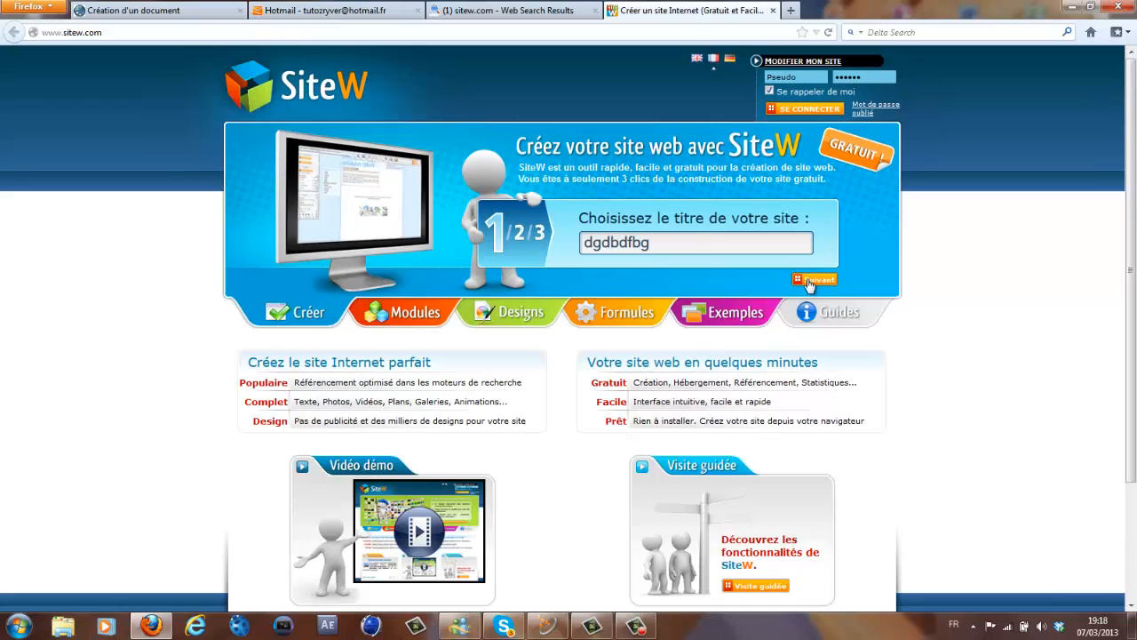
left_click(809, 281)
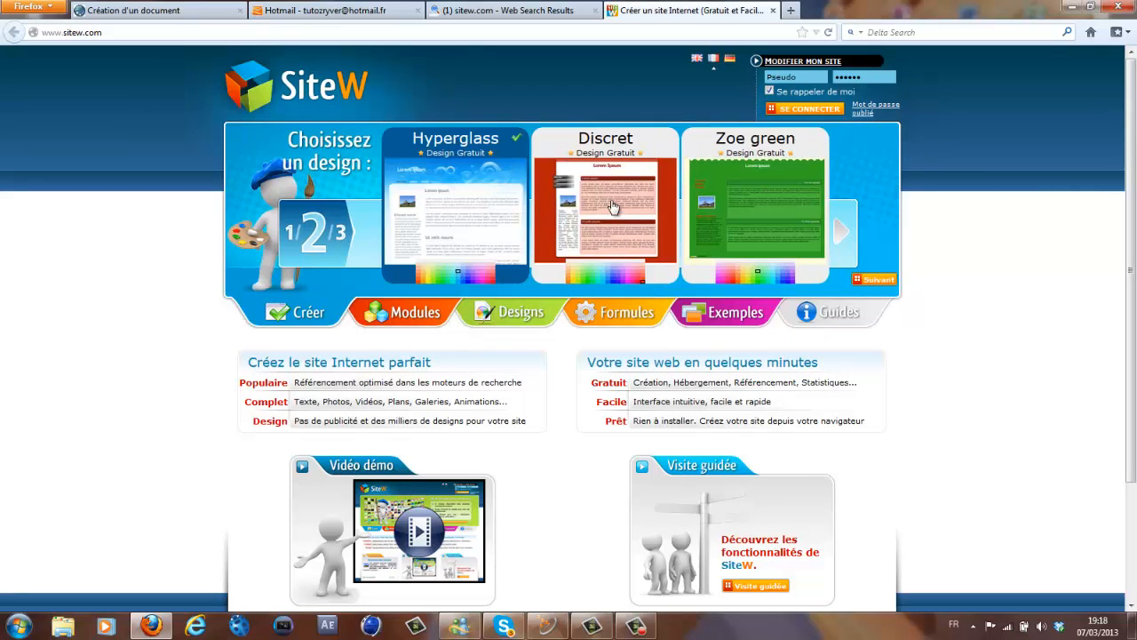
left_click(871, 281)
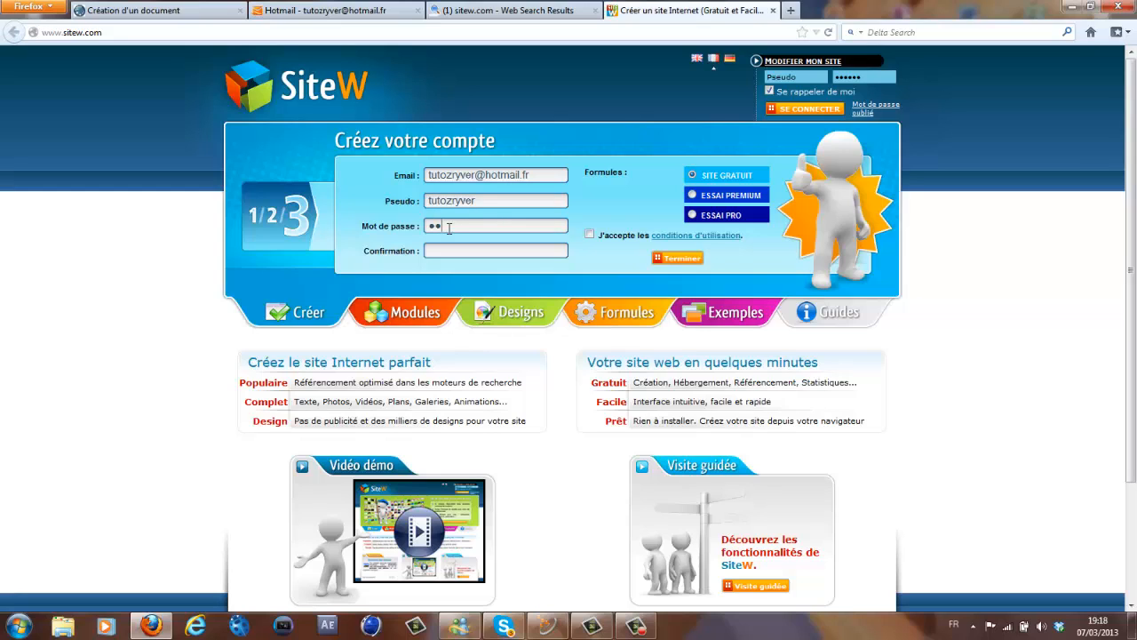
- Fill in the account form, accept the terms of use and create the free site
left_click(467, 254)
left_click(589, 235)
left_click(675, 259)
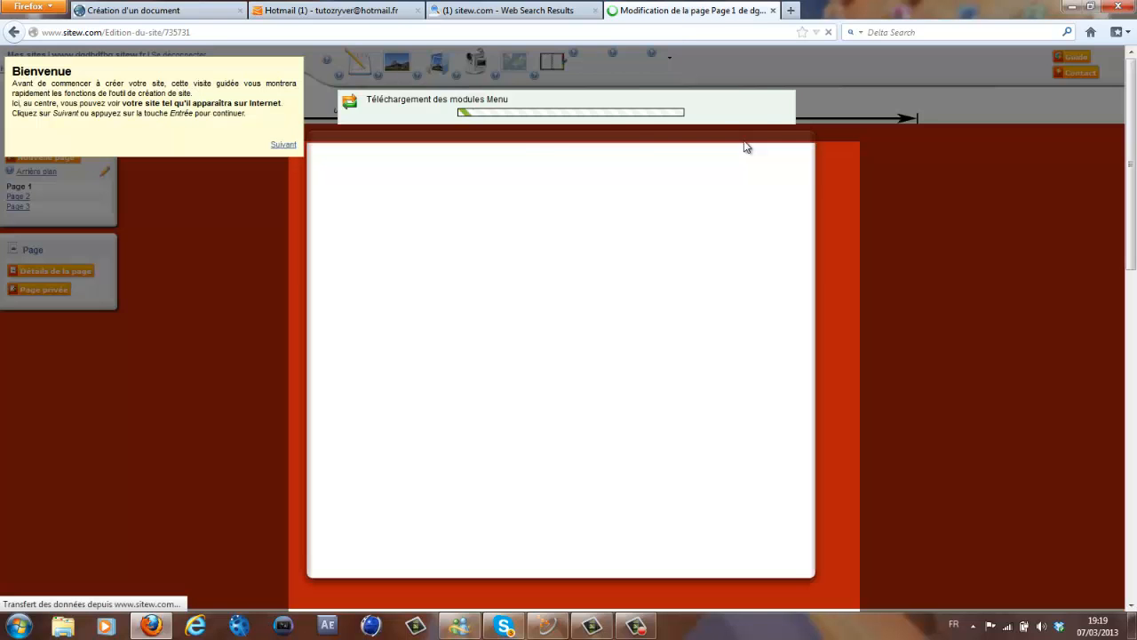
- Step through every welcome-tour box to the end, then Sauver & Publier the dgdbdfbg site
left_click(283, 144)
left_click(325, 173)
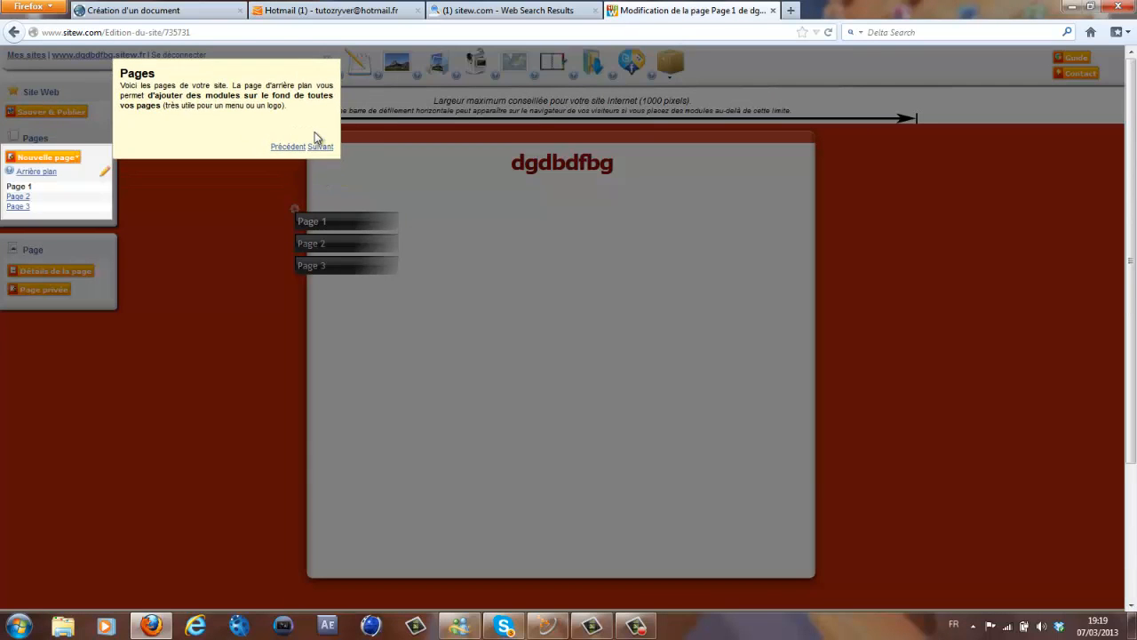
left_click(318, 147)
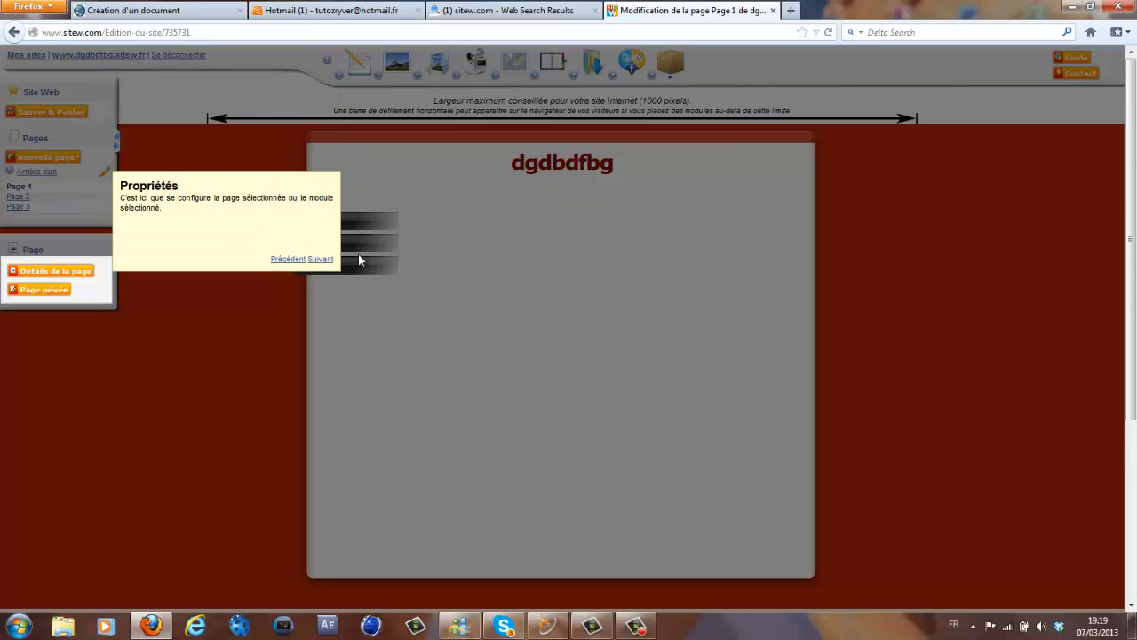
left_click(321, 259)
left_click(320, 263)
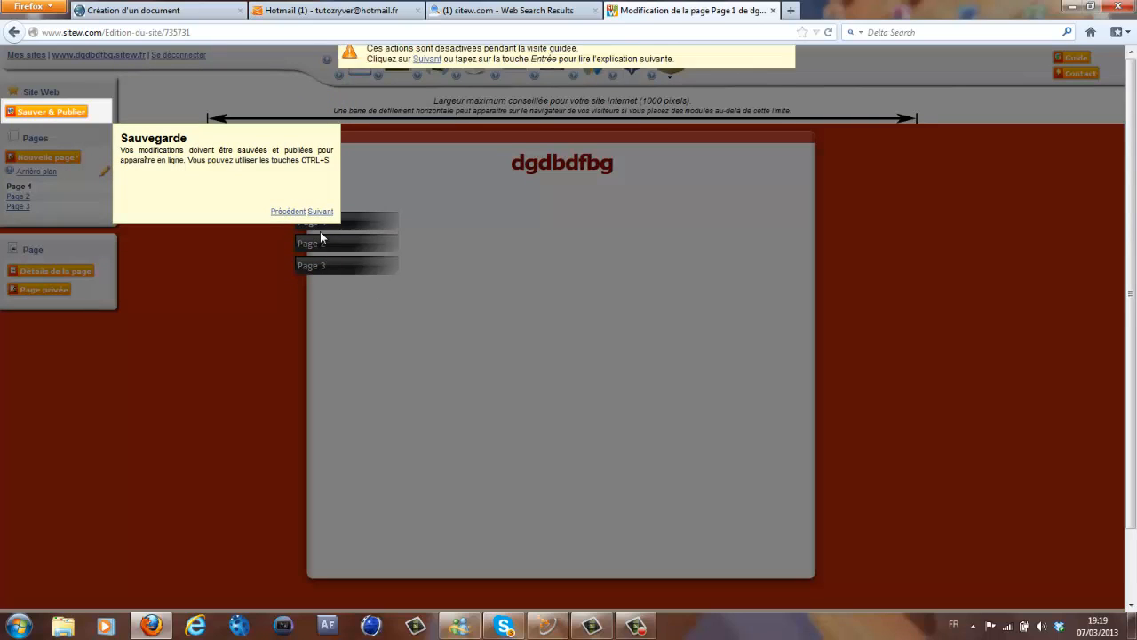
left_click(329, 214)
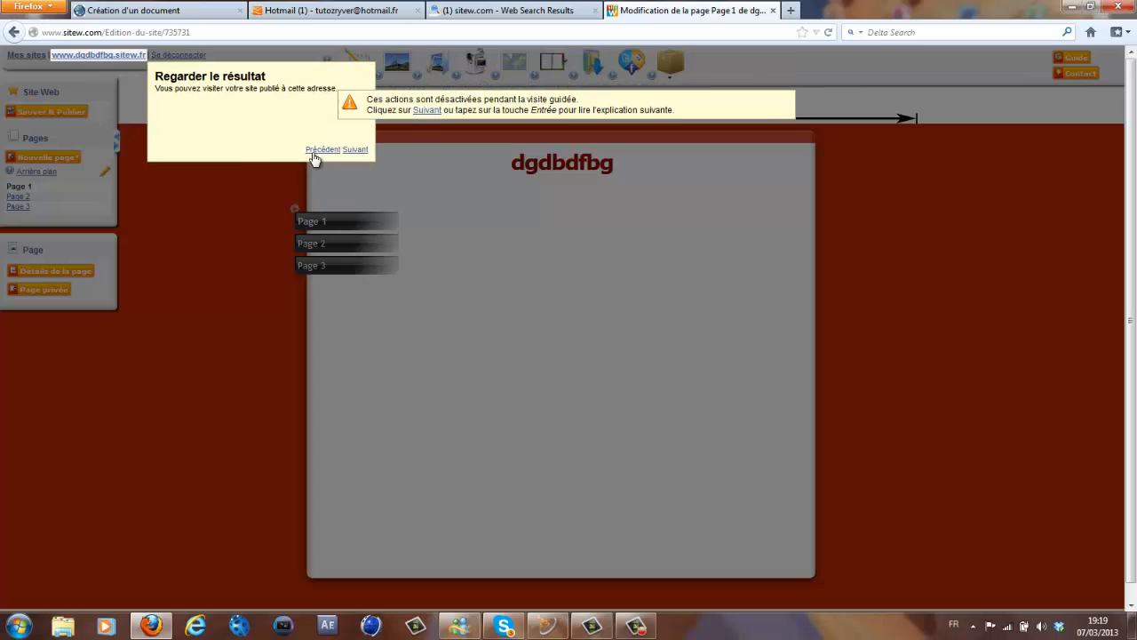
left_click(428, 110)
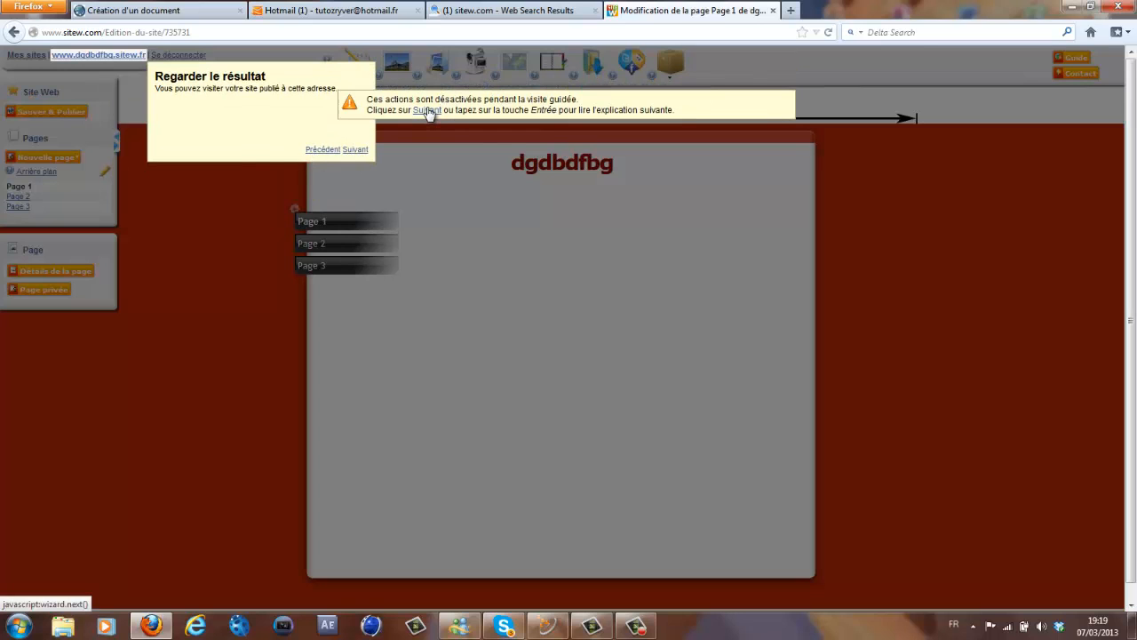
left_click(1042, 170)
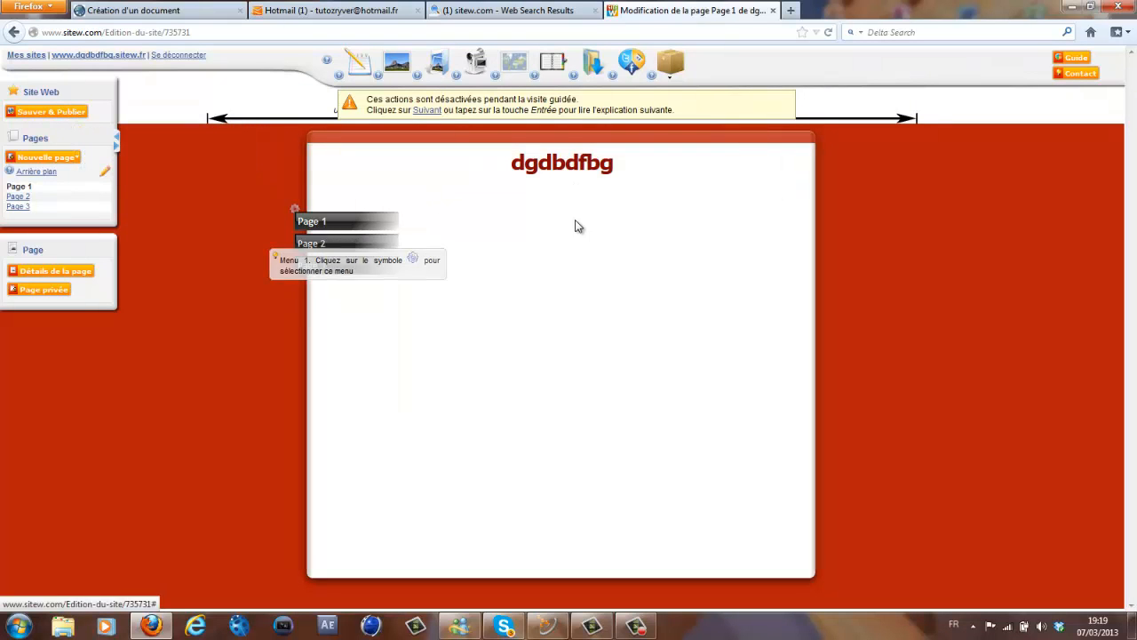
left_click(40, 113)
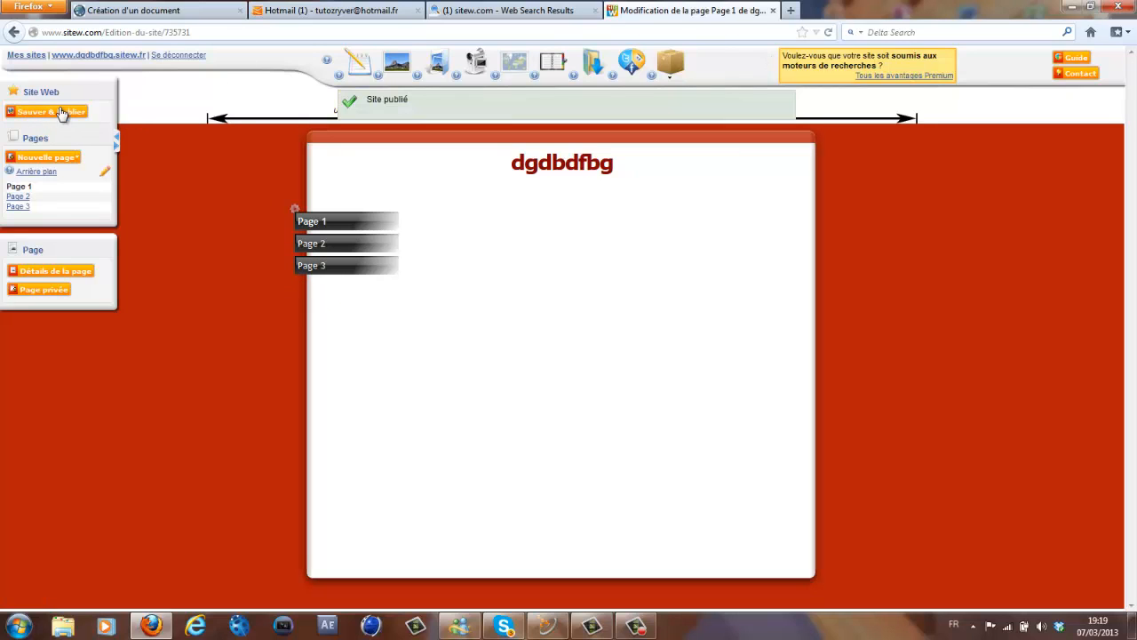
left_click(117, 56)
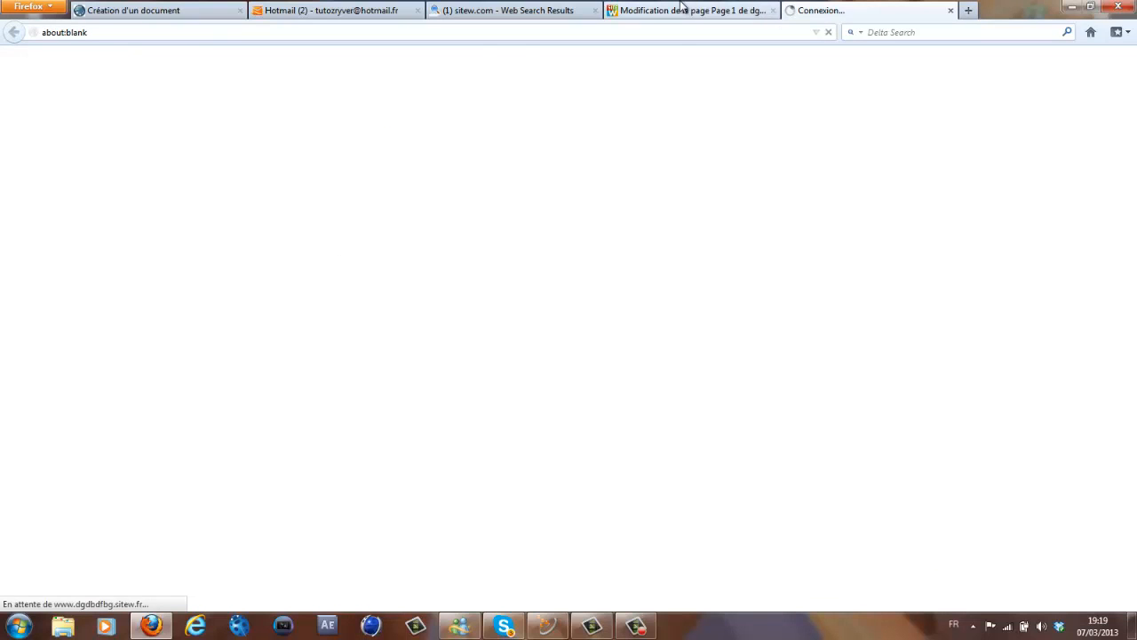
left_click(648, 10)
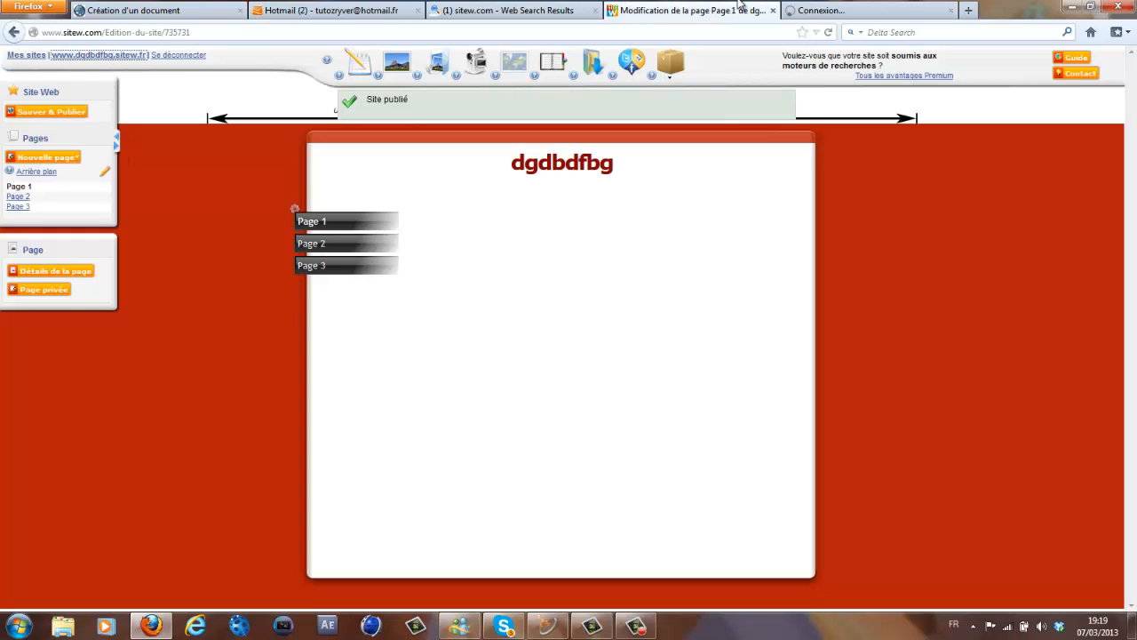
left_click(818, 9)
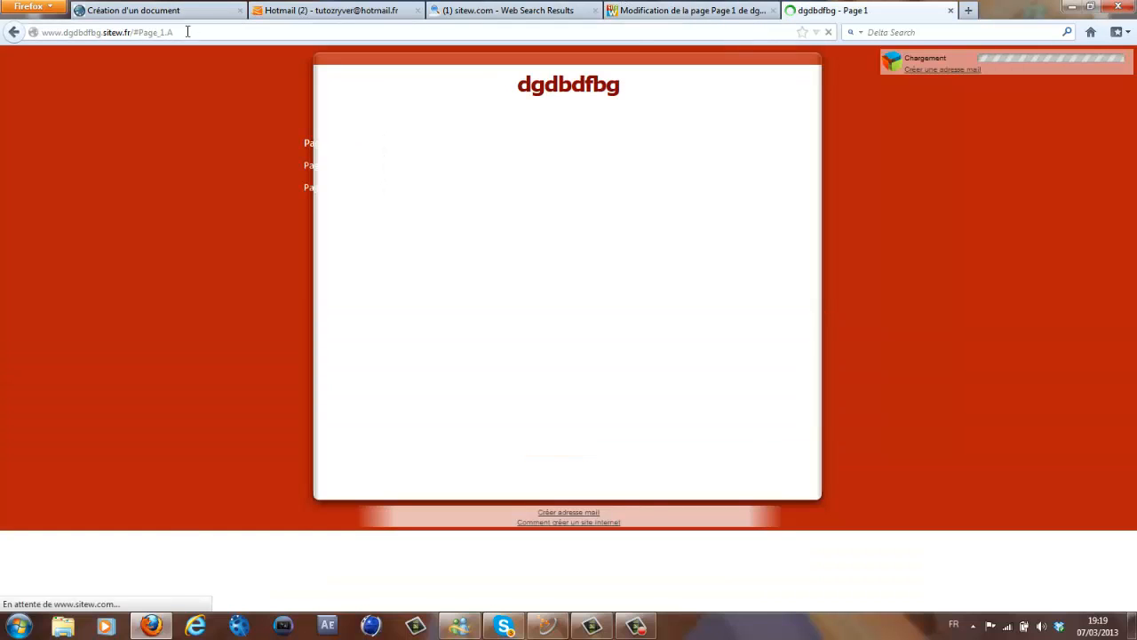
left_click(187, 32)
left_click_drag(187, 32, 2, 32)
key("ctrl+c")
key("BackSpace")
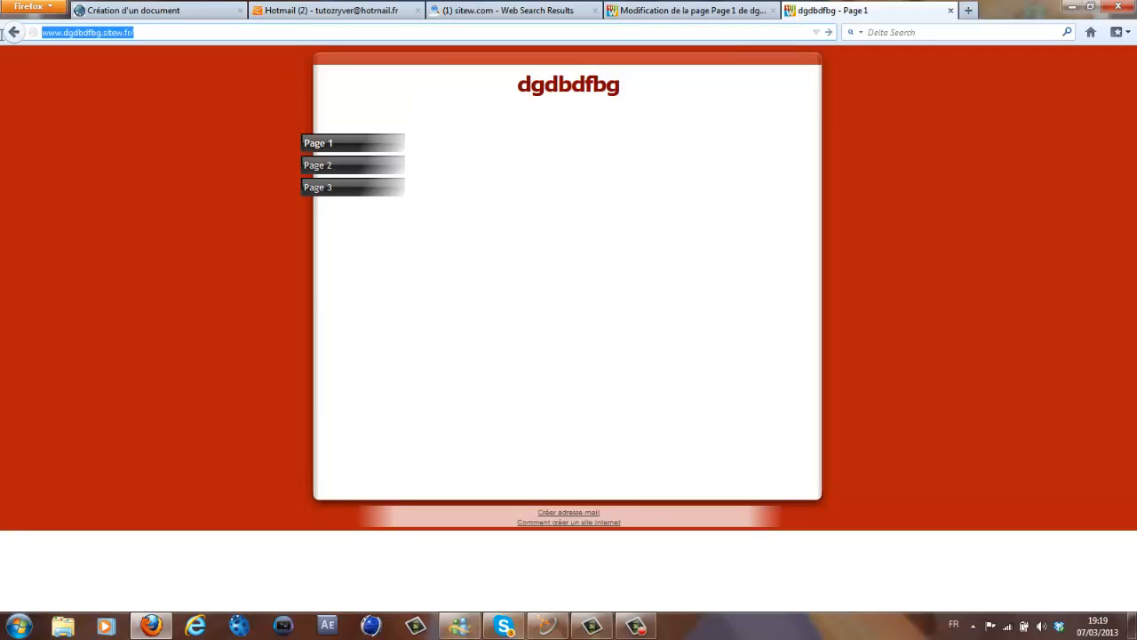
- Close the site preview and editor tabs and return to the StarPass document form
left_click(951, 10)
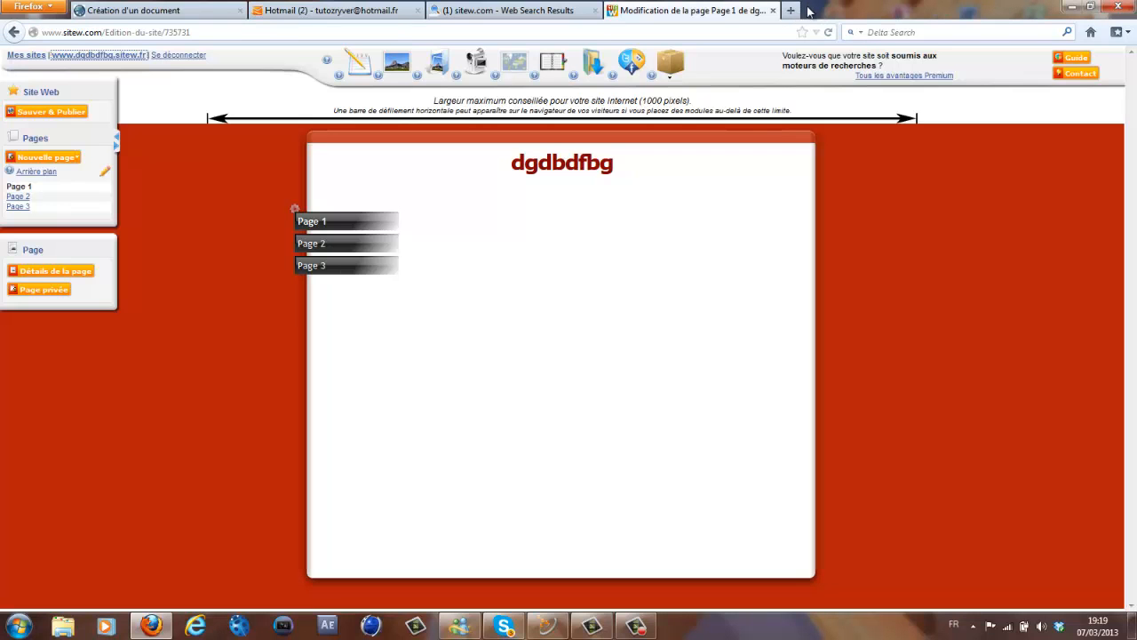
left_click(774, 10)
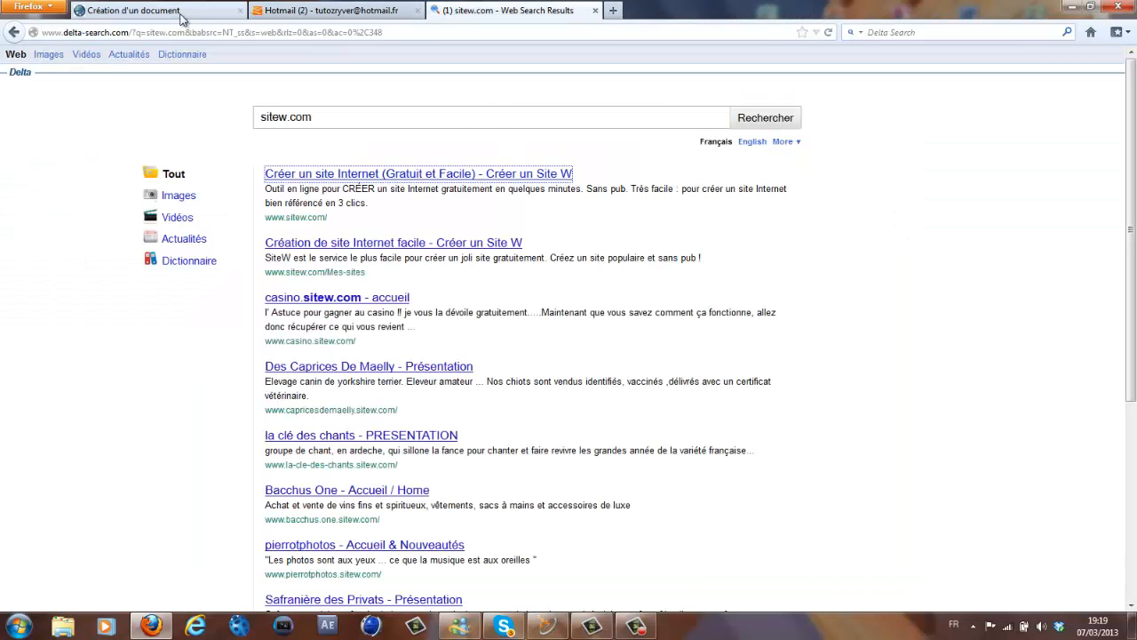
left_click(133, 10)
- Replace the access page URL with the site address and dismiss the Windows colour-scheme prompt
key("ctrl+a")
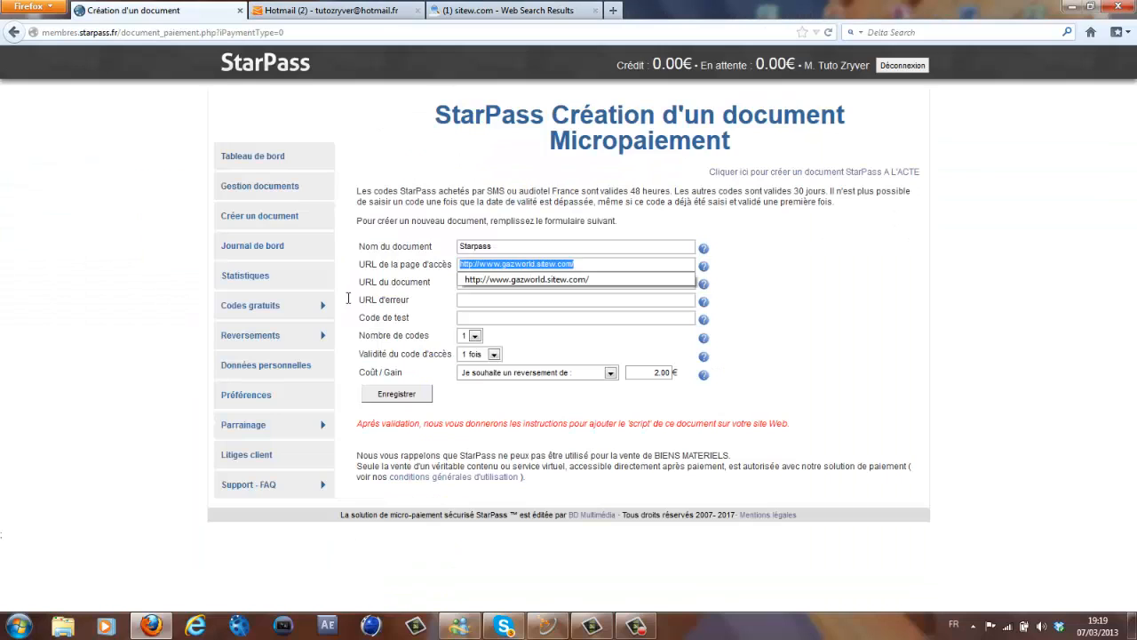
key("BackSpace")
key("ctrl+v")
left_click(537, 281)
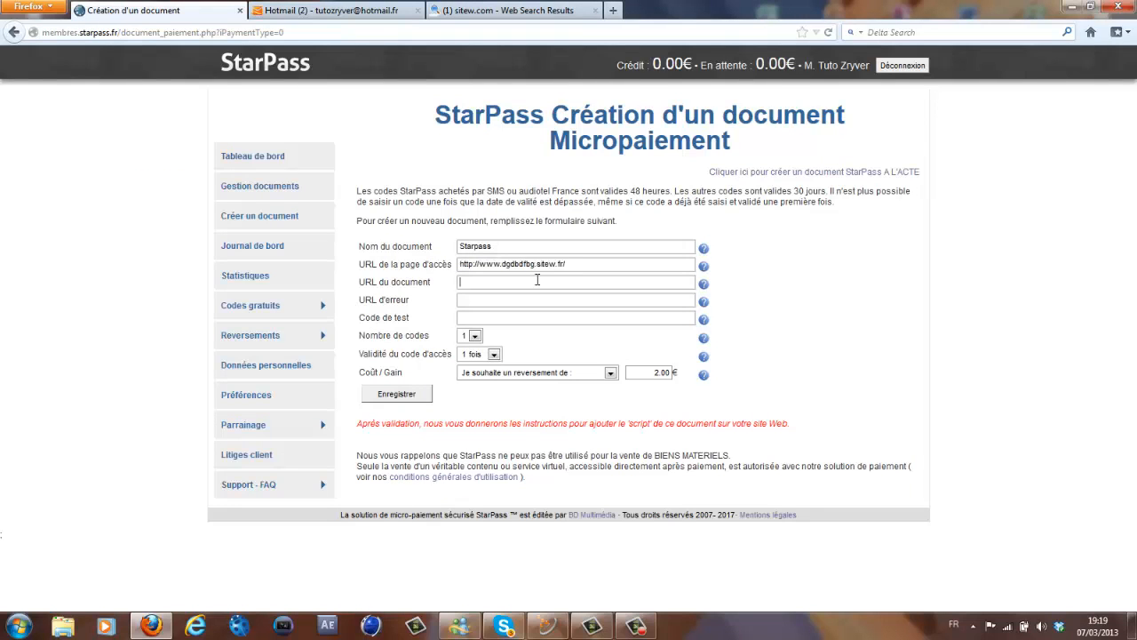
mouse_move(704, 286)
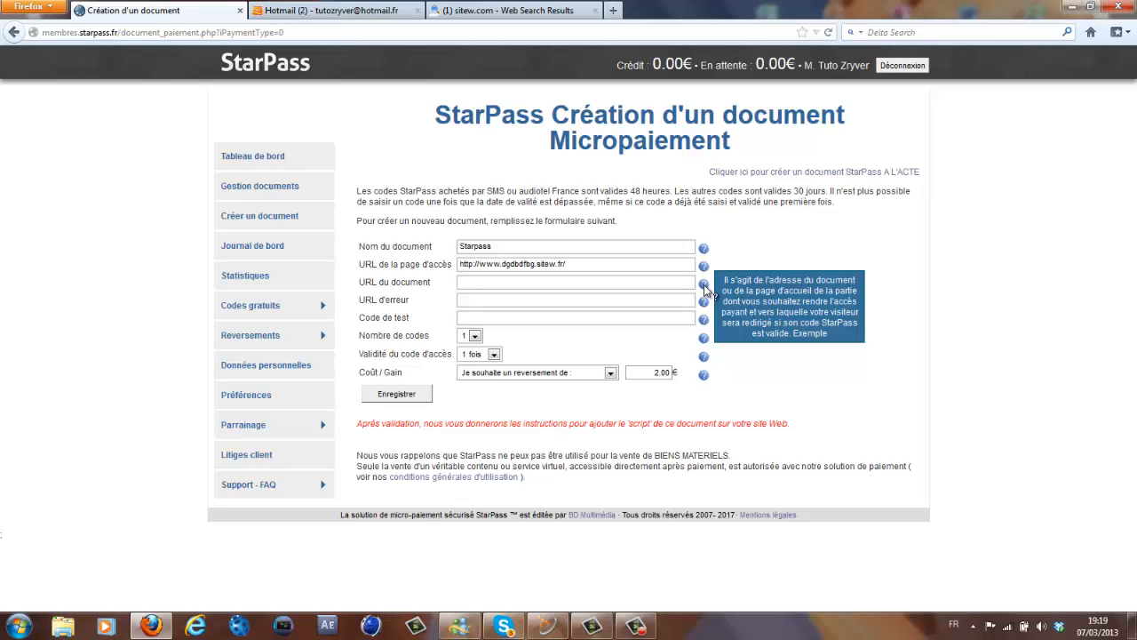
left_click(754, 155)
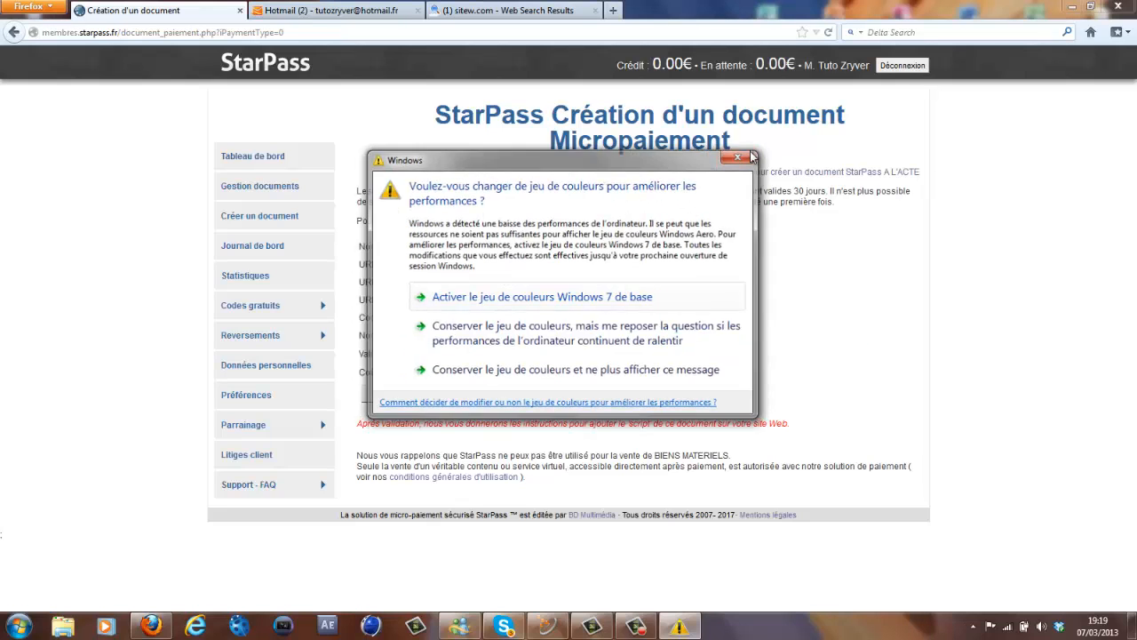
left_click(479, 284)
key("ctrl+v")
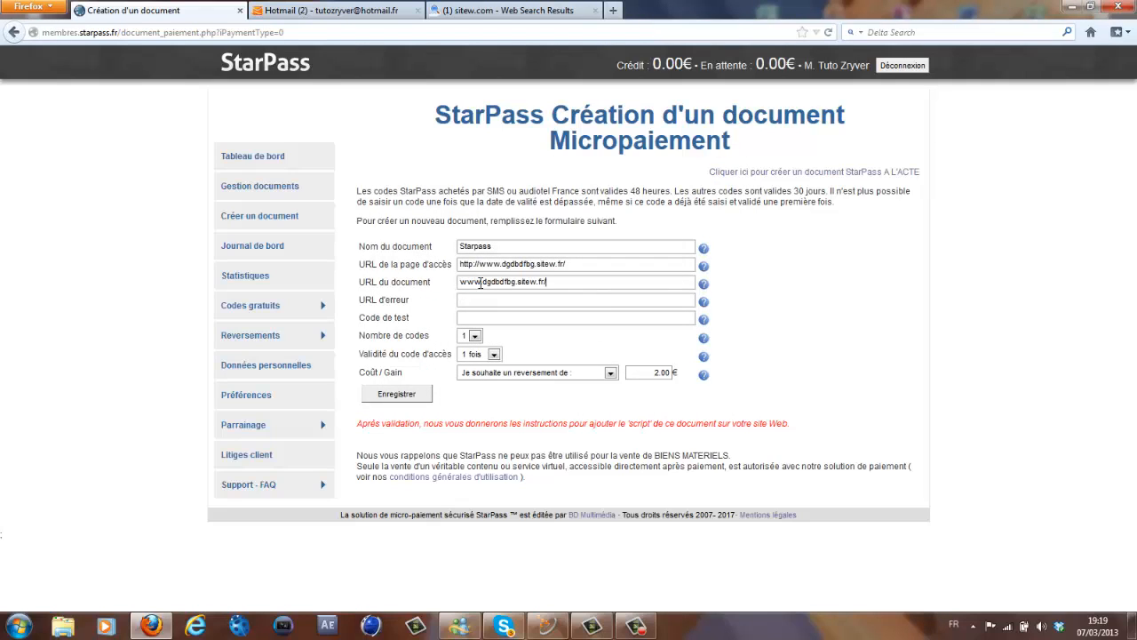
left_click_drag(548, 282, 446, 288)
key("BackSpace")
key("ctrl+a")
key("ctrl+c")
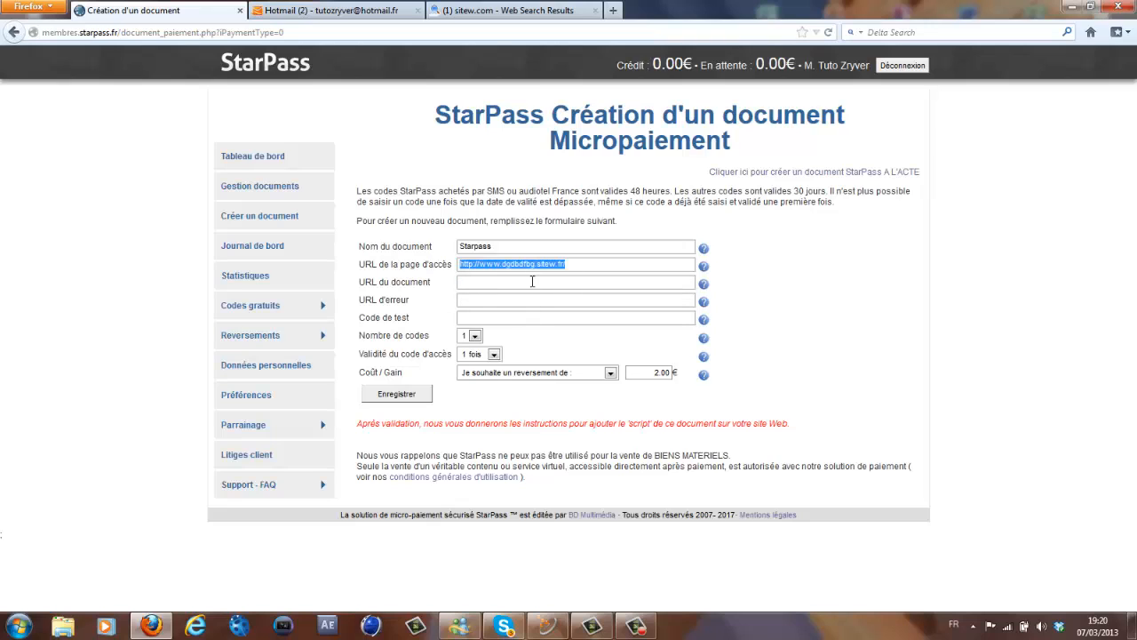
left_click(532, 281)
key("ctrl+v")
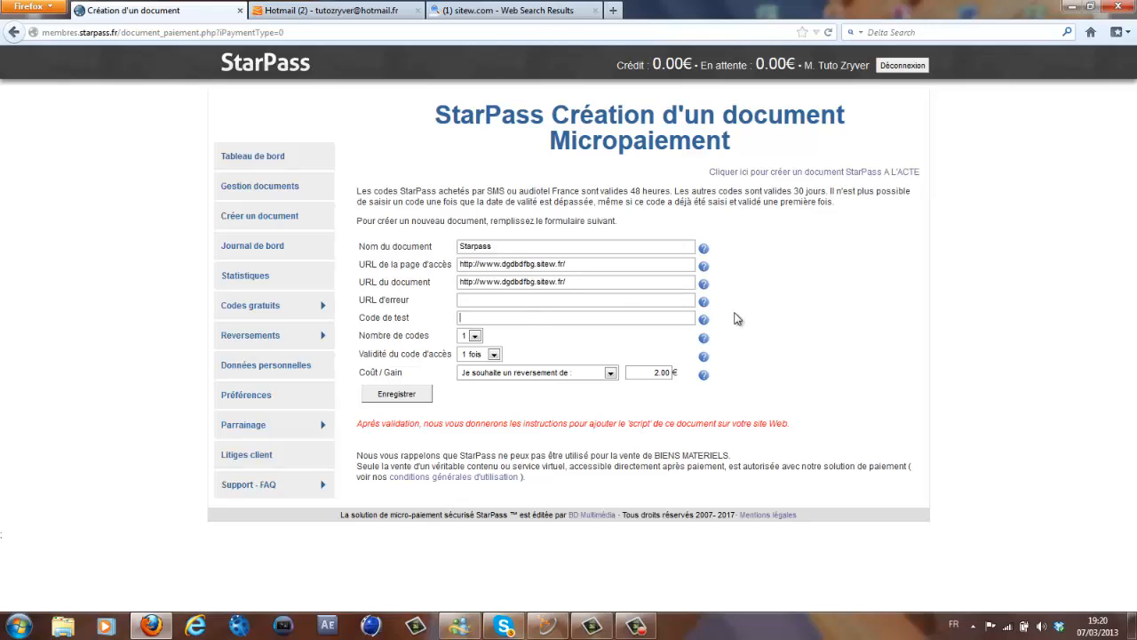
mouse_move(710, 305)
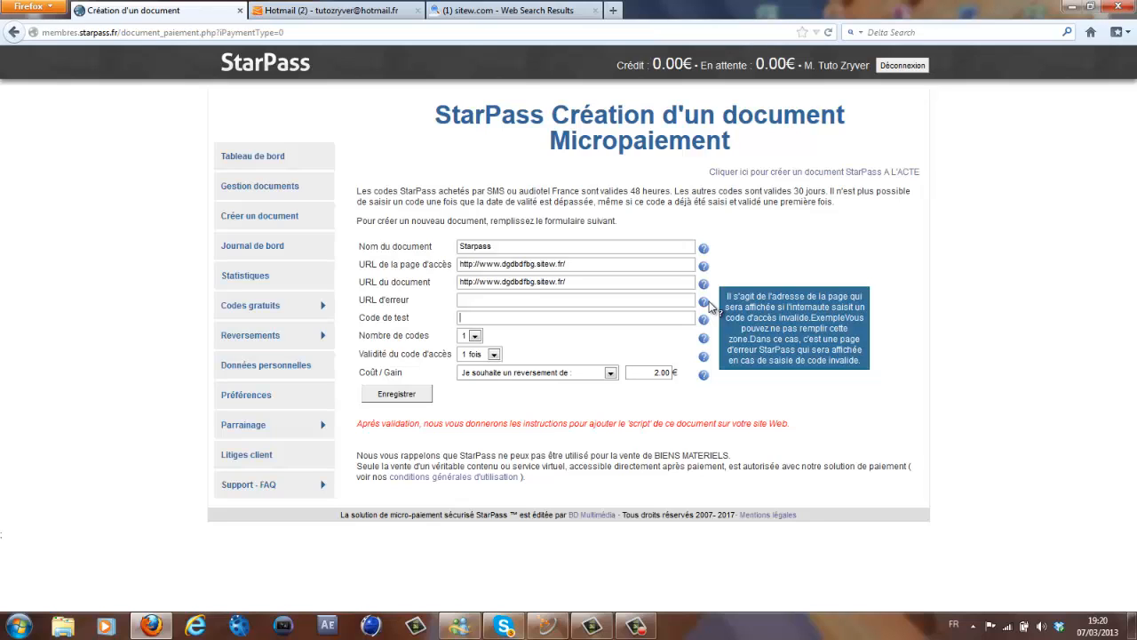
left_click(617, 303)
key("ctrl+v")
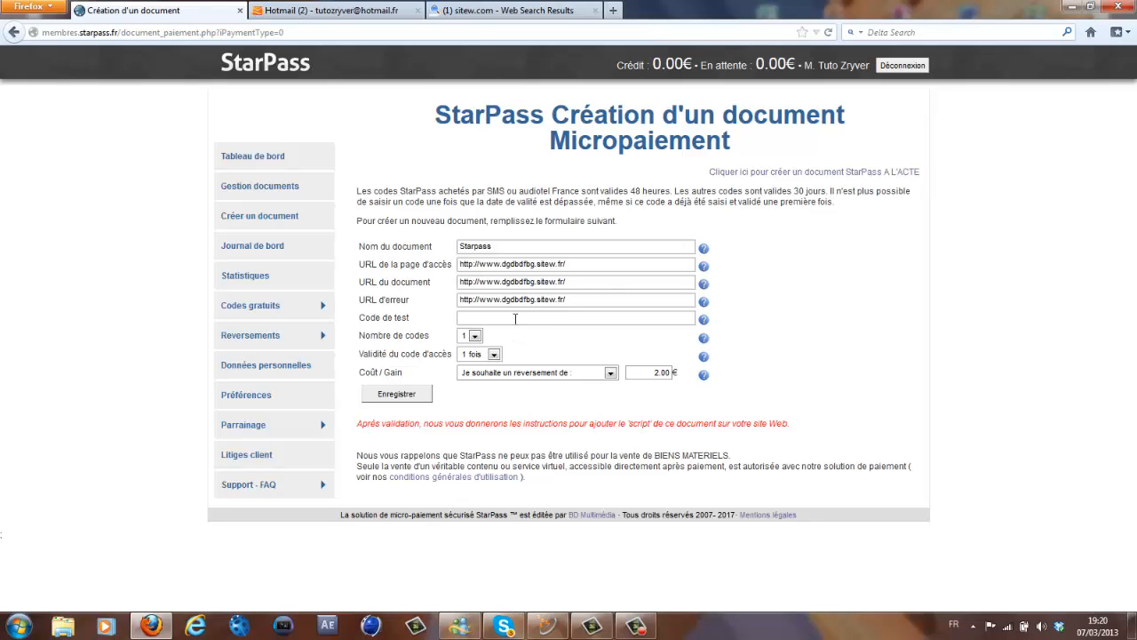
left_click(519, 317)
mouse_move(704, 320)
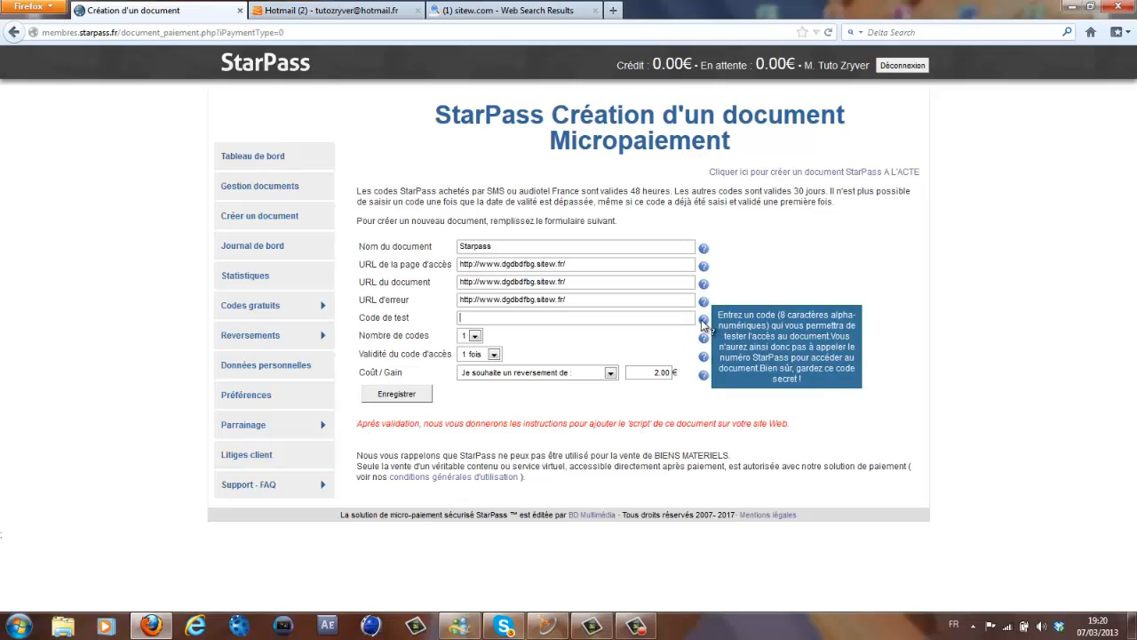
- Enter the document's test code, removing an extra trailing letter
left_click(484, 320)
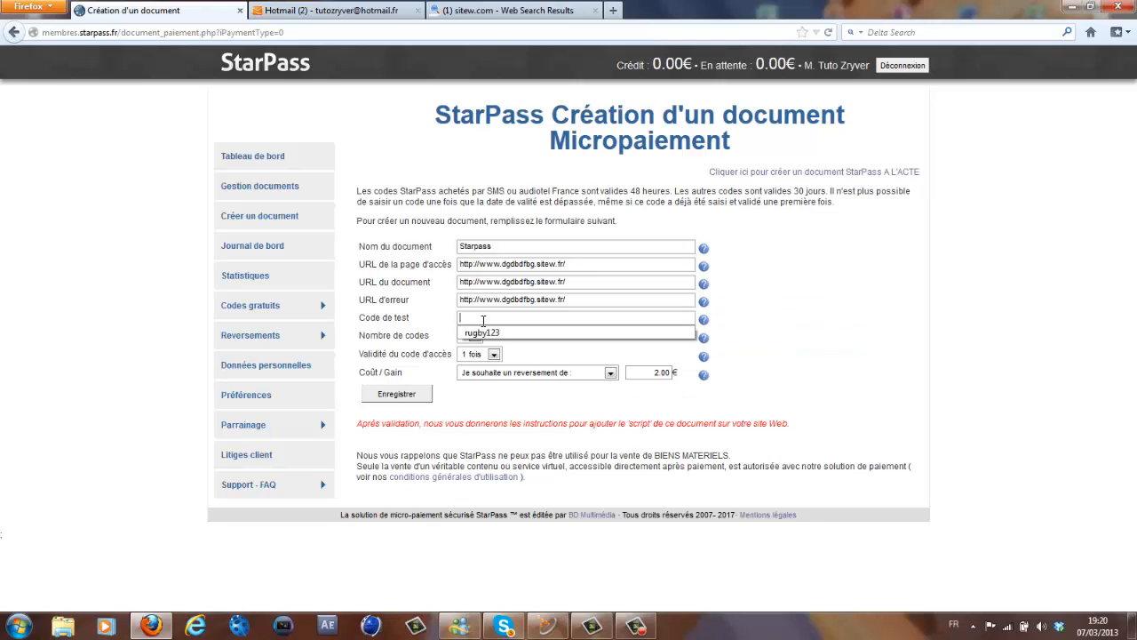
type("85")
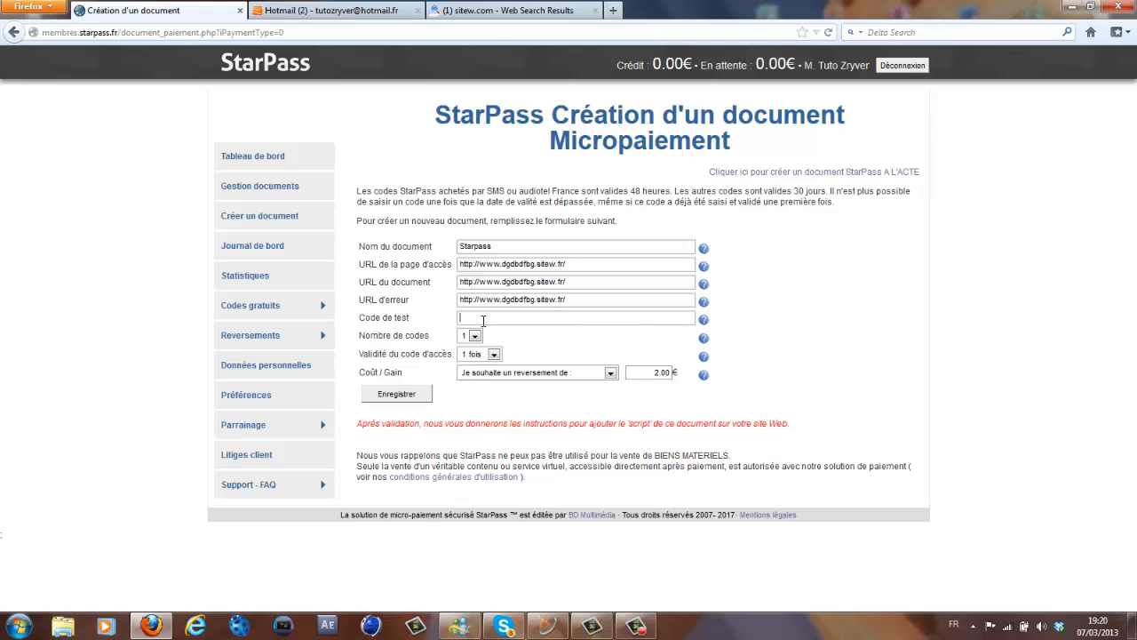
mouse_move(702, 325)
- Keep Nombre de codes at 1 and Validité at 1 fois, then list the Coût / Gain choices
left_click(475, 336)
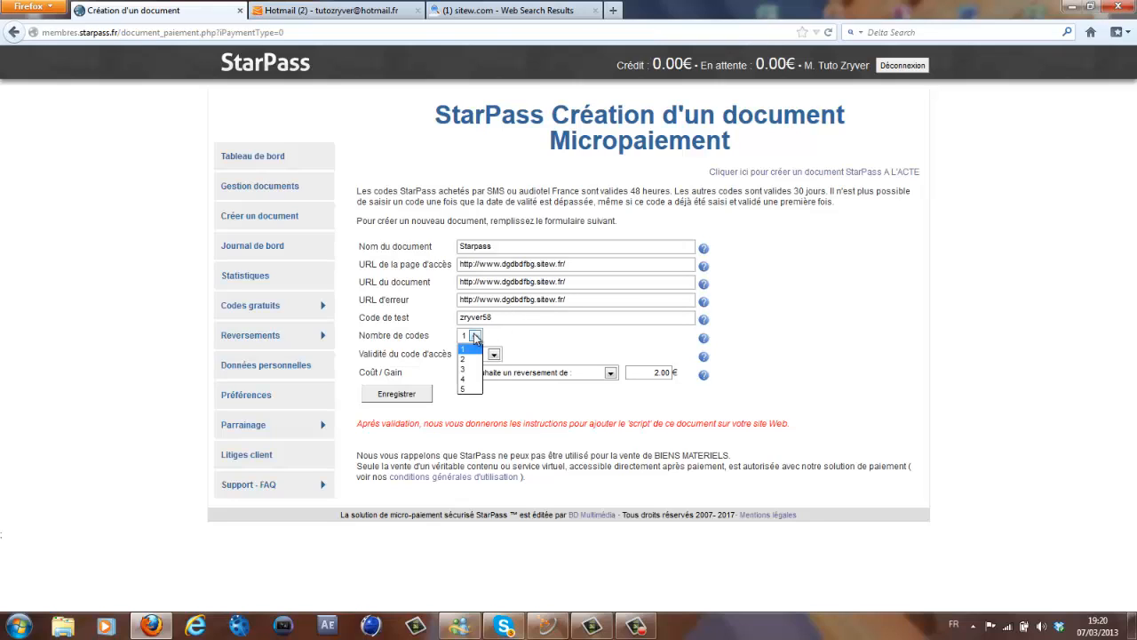
left_click(476, 338)
left_click(497, 354)
left_click(499, 356)
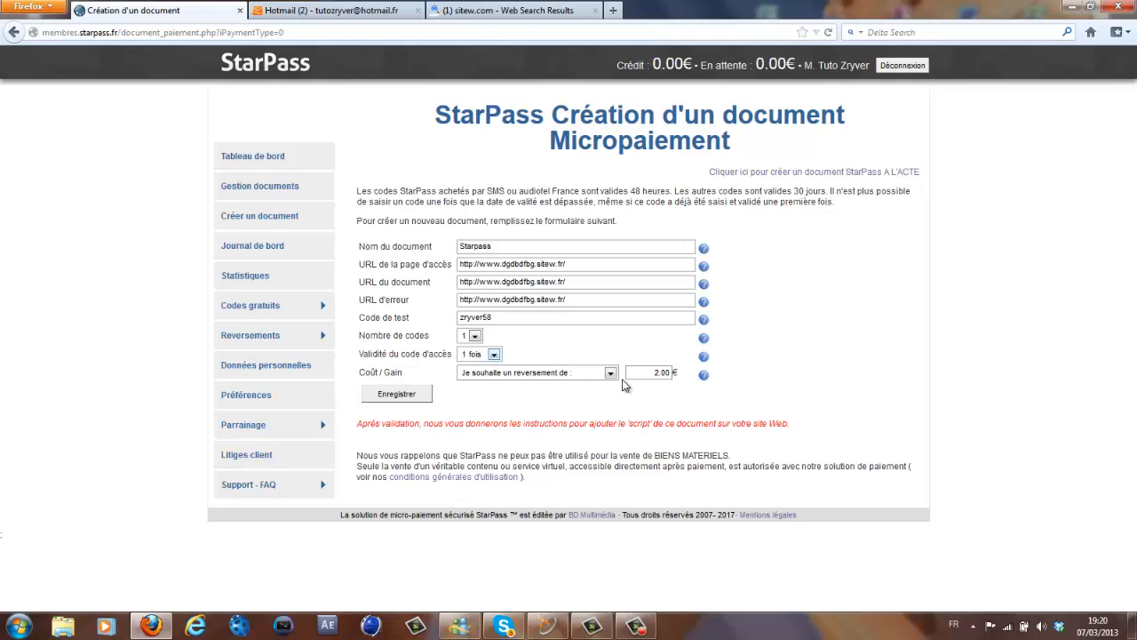
left_click(611, 375)
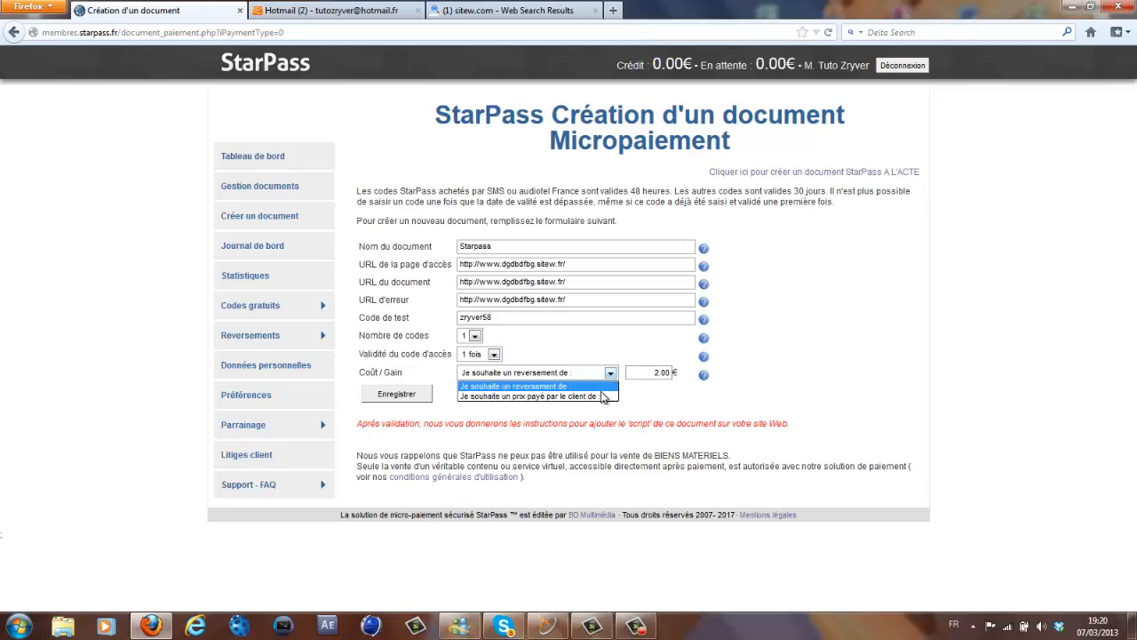
- Choose 'Je souhaite un prix payé par le client de' as the Coût / Gain option
left_click(604, 396)
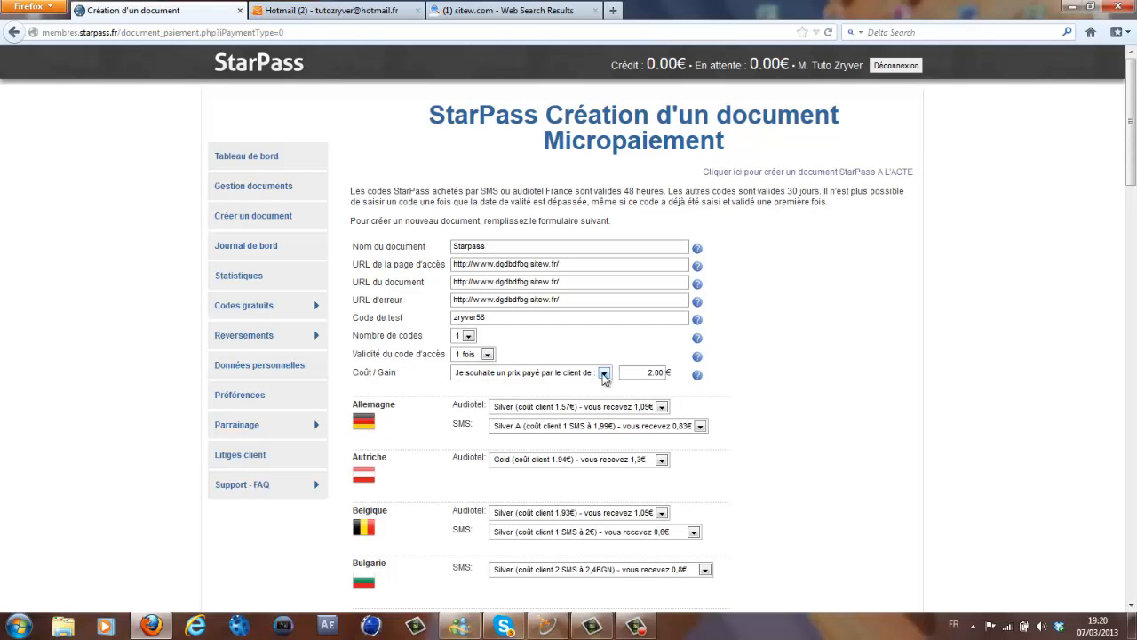
left_click(605, 374)
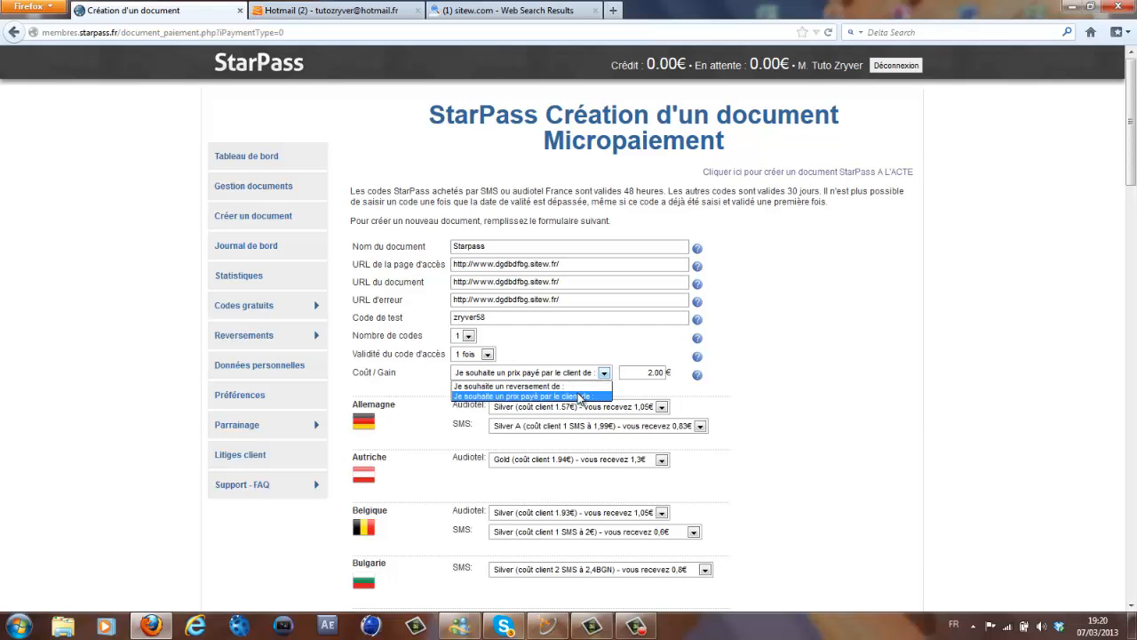
left_click(580, 398)
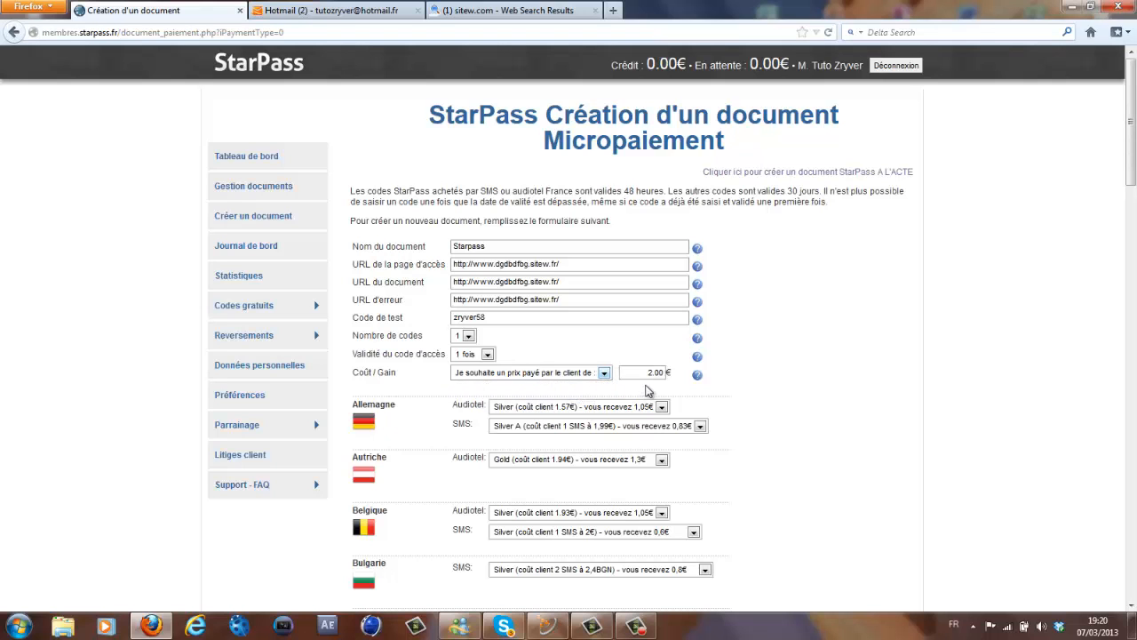
mouse_move(701, 379)
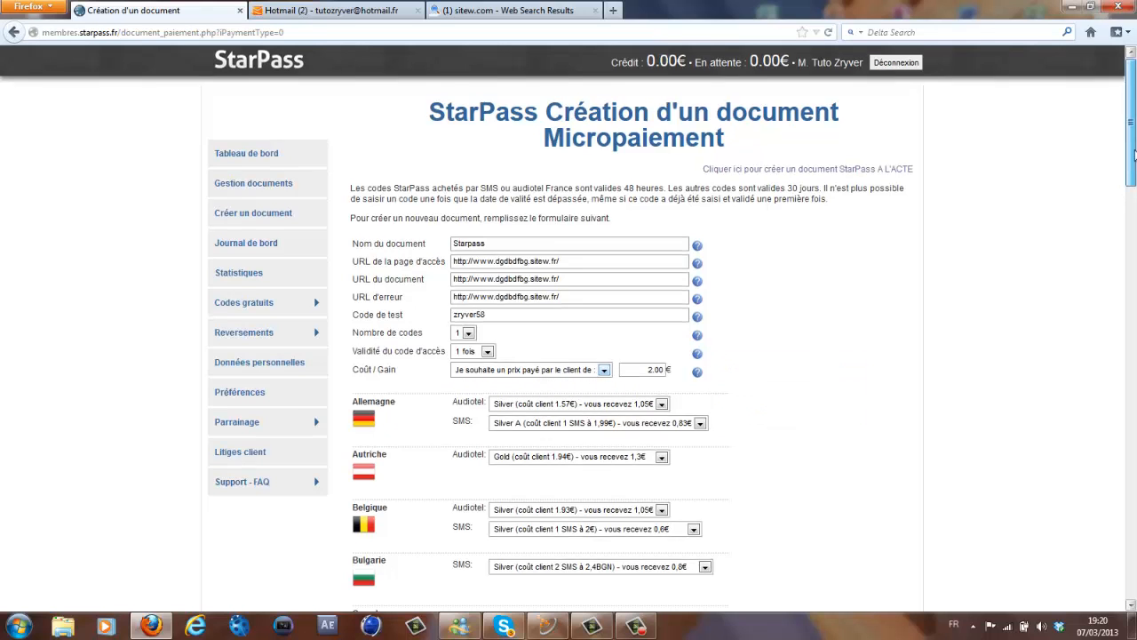
left_click_drag(1135, 142, 1136, 578)
left_click_drag(1135, 259, 1134, 166)
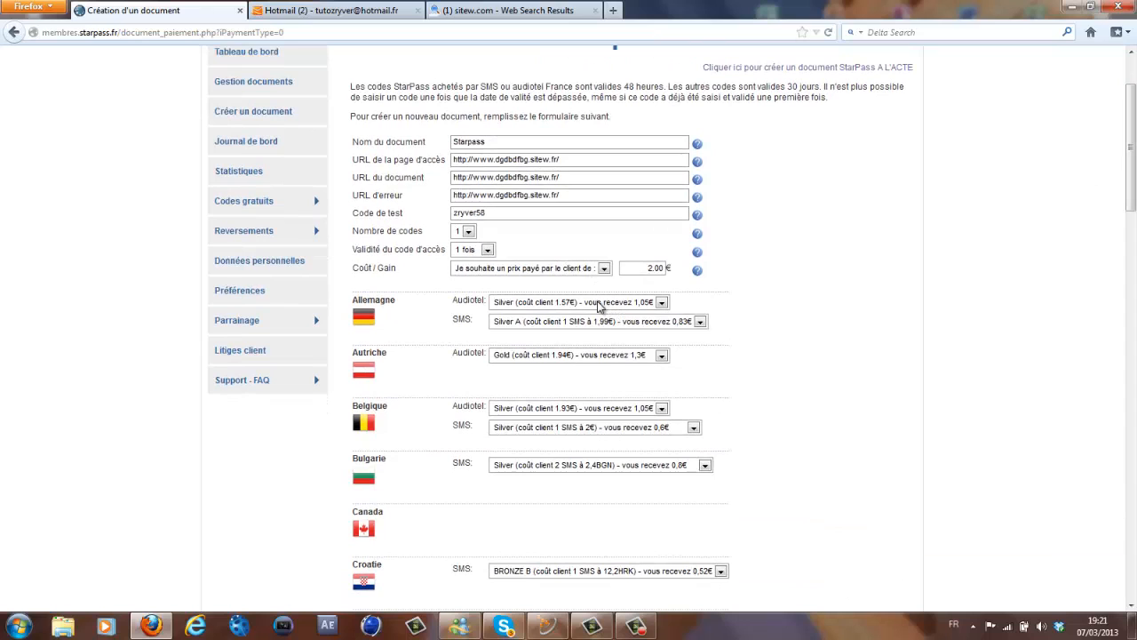
- Set Audiotel and SMS to 'Pas d'accès' for Allemagne, Autriche, Belgique and Bulgarie
left_click(599, 303)
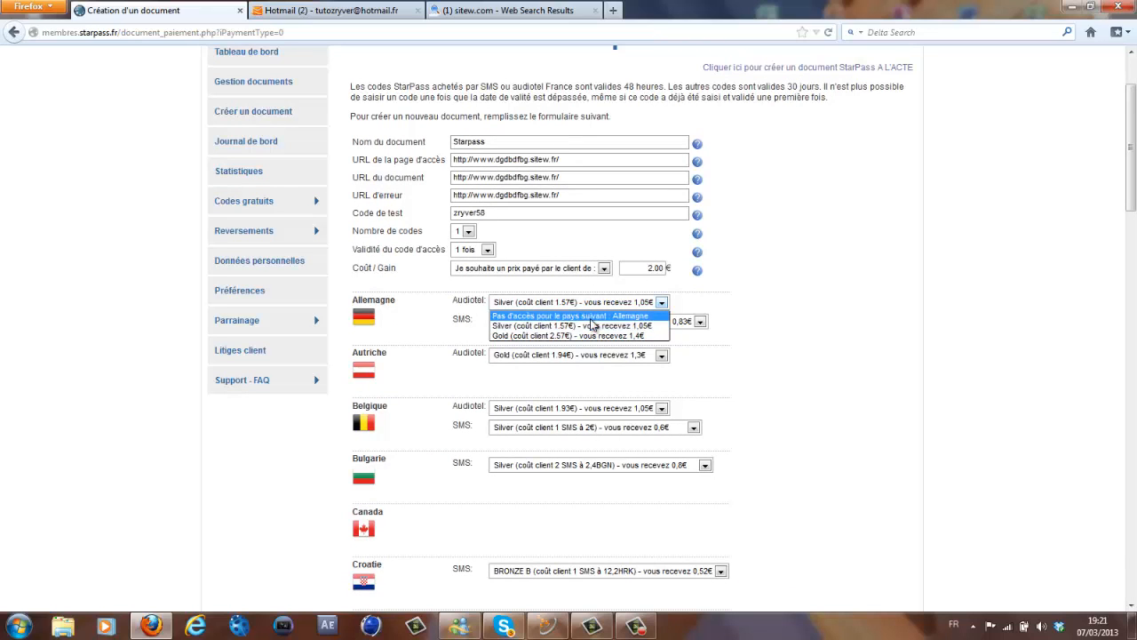
left_click(593, 316)
left_click(593, 320)
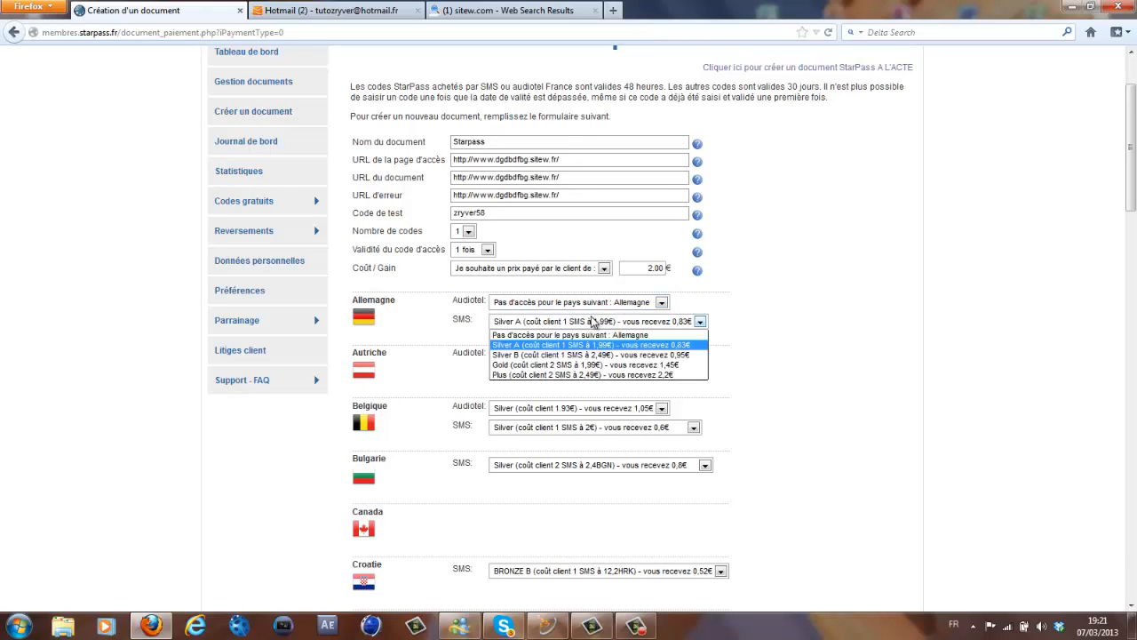
left_click(584, 336)
left_click(578, 355)
left_click(577, 365)
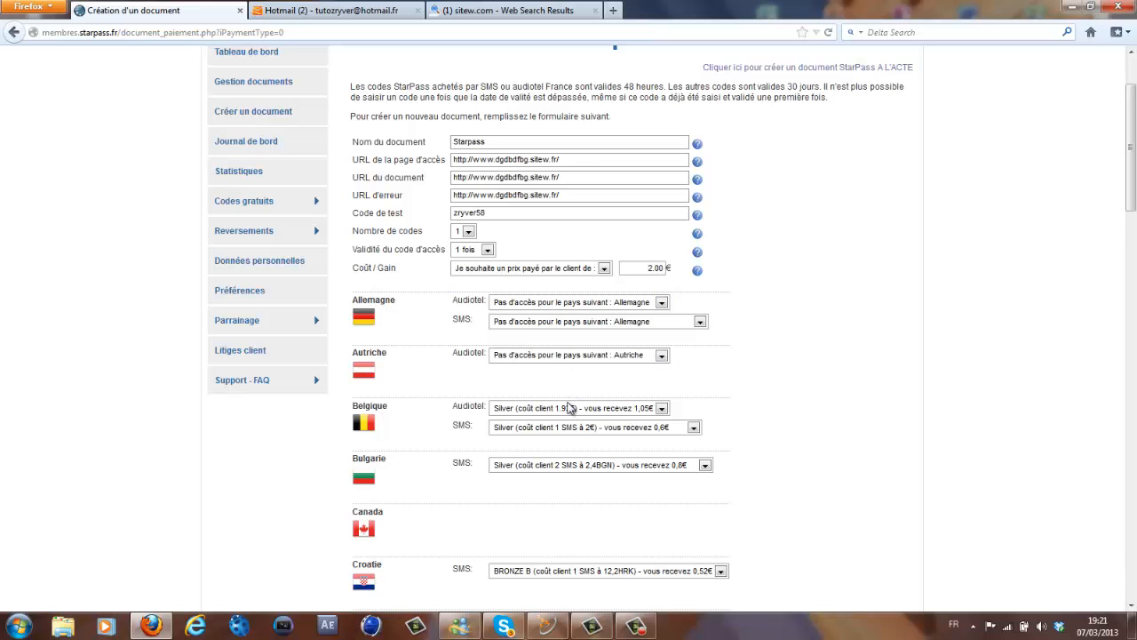
left_click(573, 409)
left_click(559, 422)
left_click(560, 428)
left_click(560, 435)
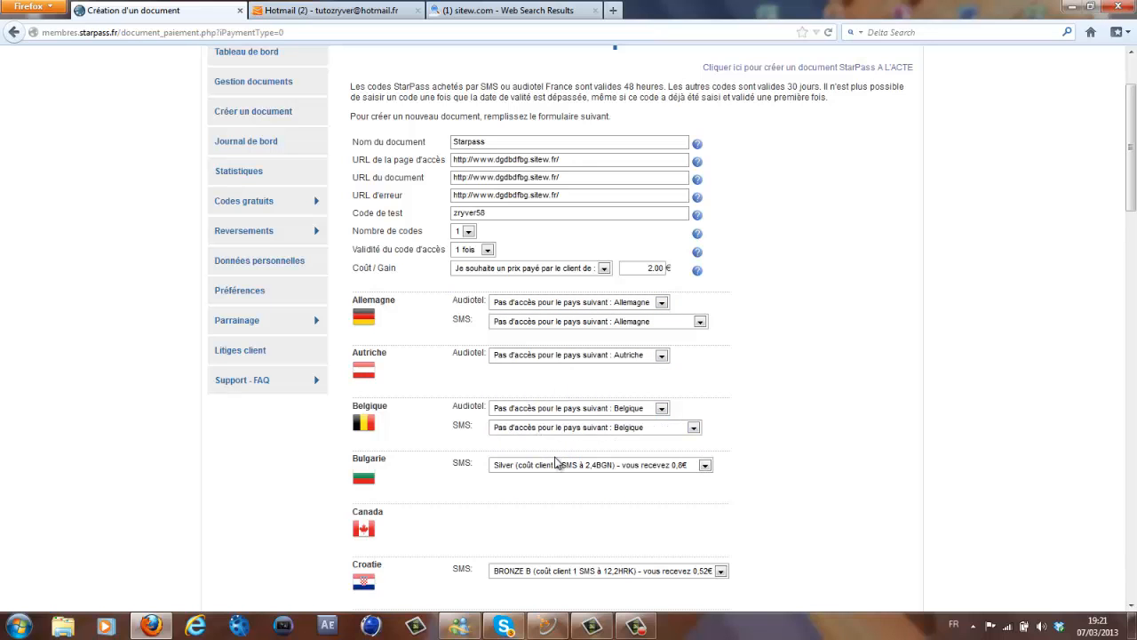
left_click(553, 465)
left_click(549, 478)
- Set SMS to 'Pas d'accès' for Croatie, Danemark, Espagne, Estonie and Finlande
scroll(611, 234, "down", 5)
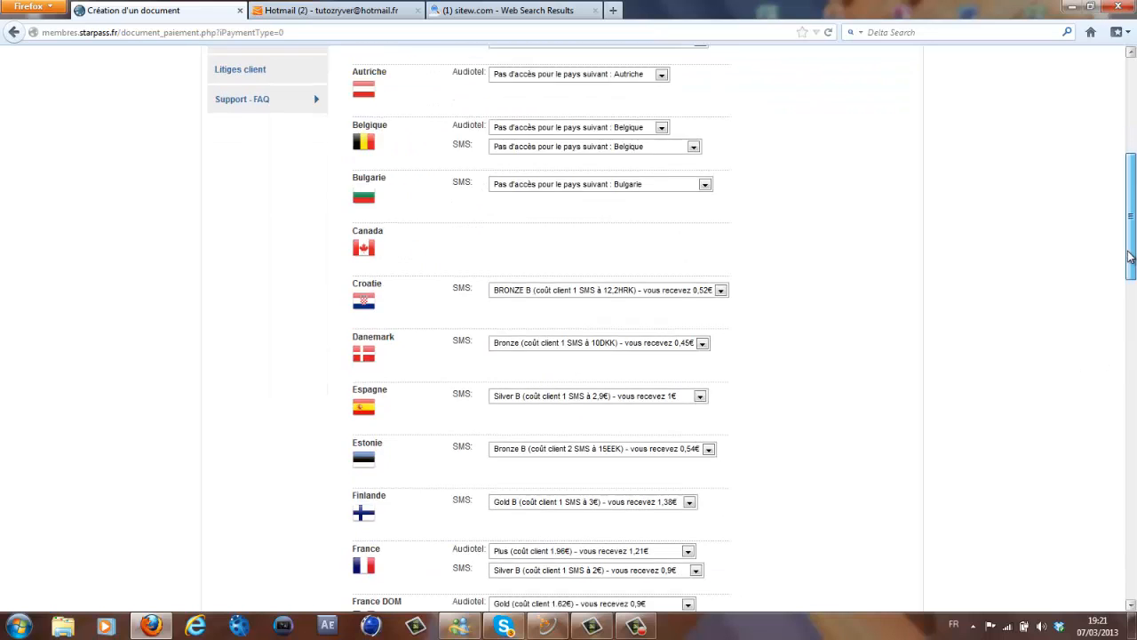
left_click(591, 253)
left_click(544, 264)
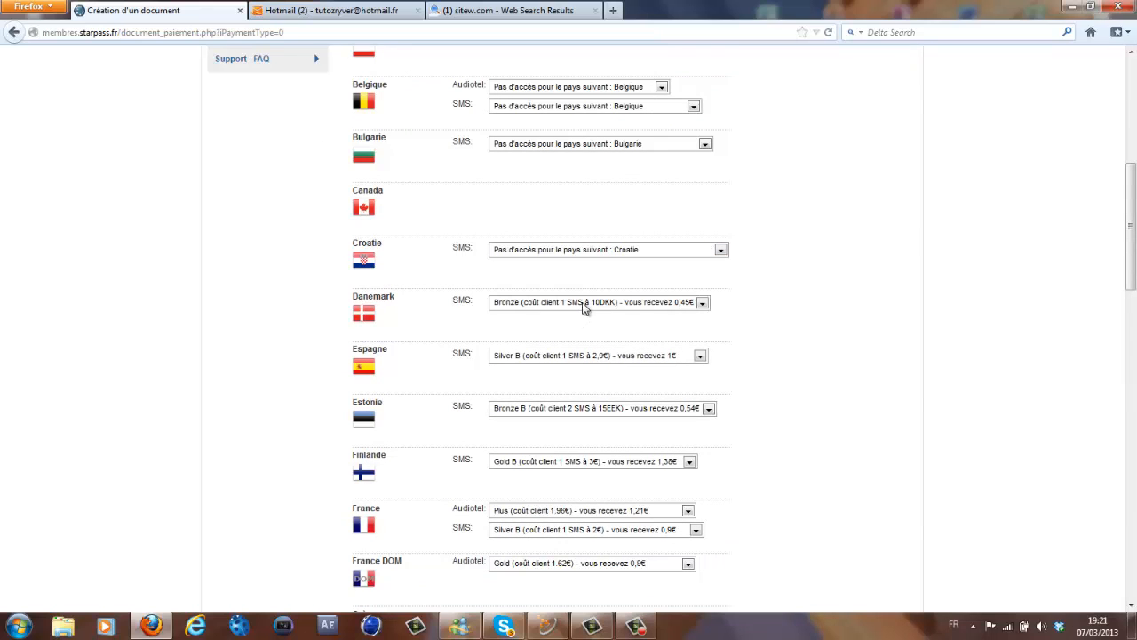
left_click(586, 302)
left_click(579, 318)
left_click(568, 359)
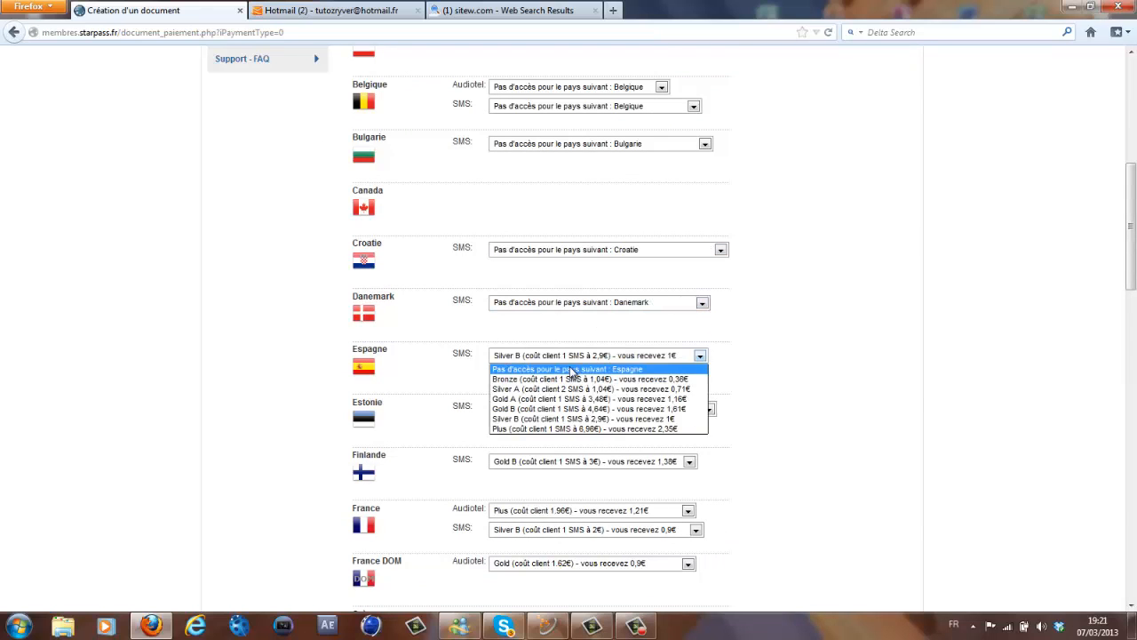
left_click(562, 369)
left_click(554, 408)
left_click(555, 421)
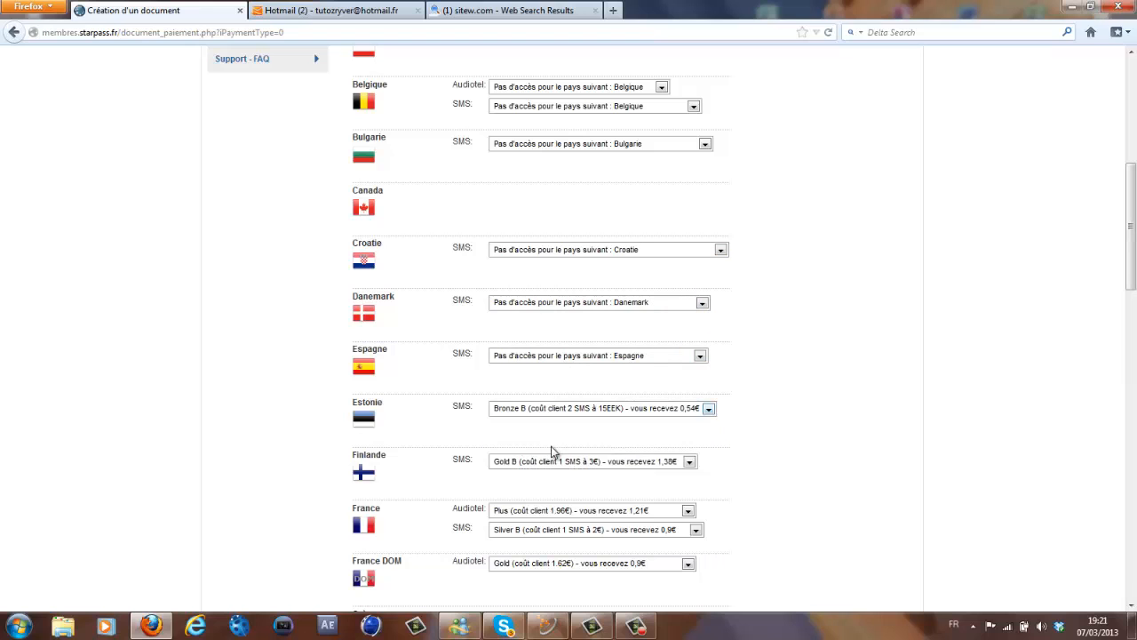
left_click(560, 466)
left_click(560, 471)
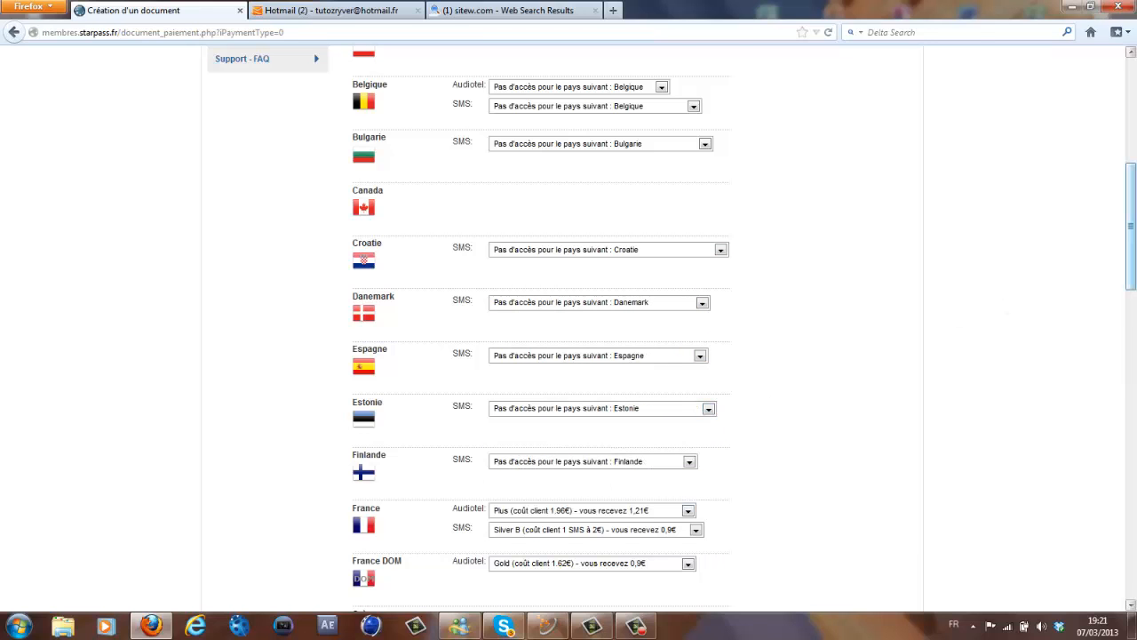
left_click_drag(1131, 227, 1134, 299)
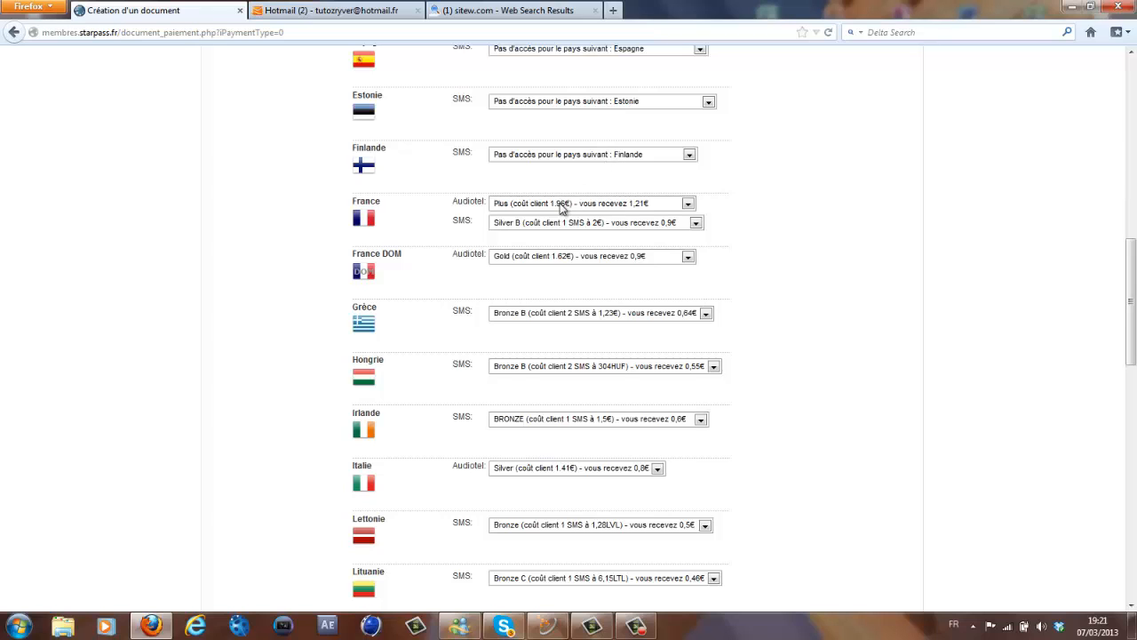
- Keep France's Audiotel tier at Plus, earning 1,21€, after dismissing the colour-scheme prompt
left_click(624, 208)
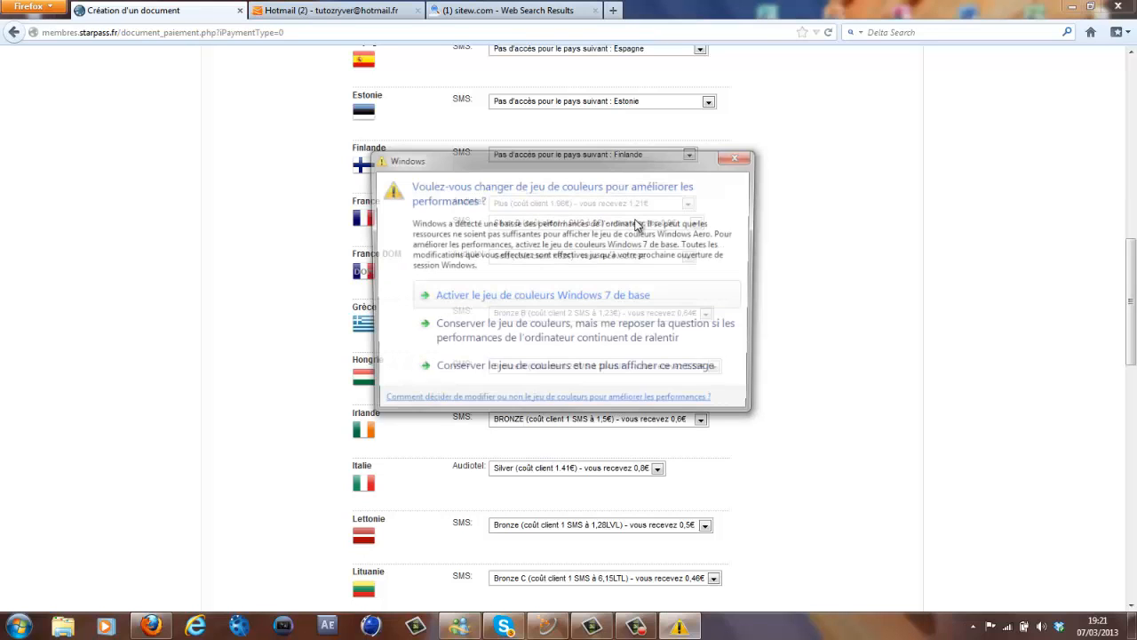
left_click(743, 157)
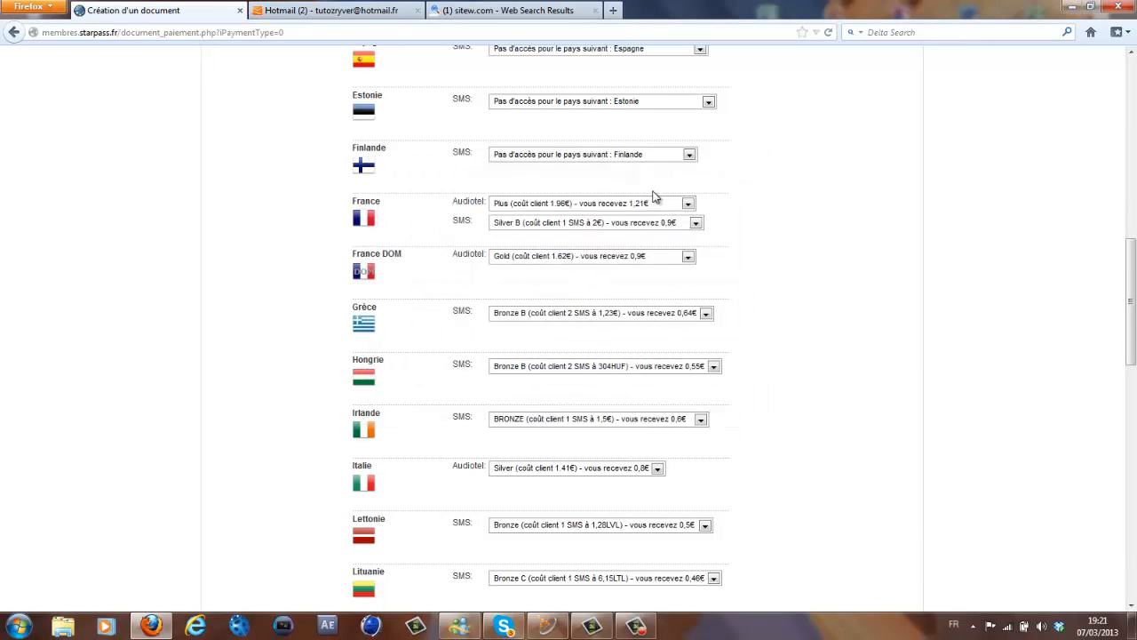
left_click(629, 203)
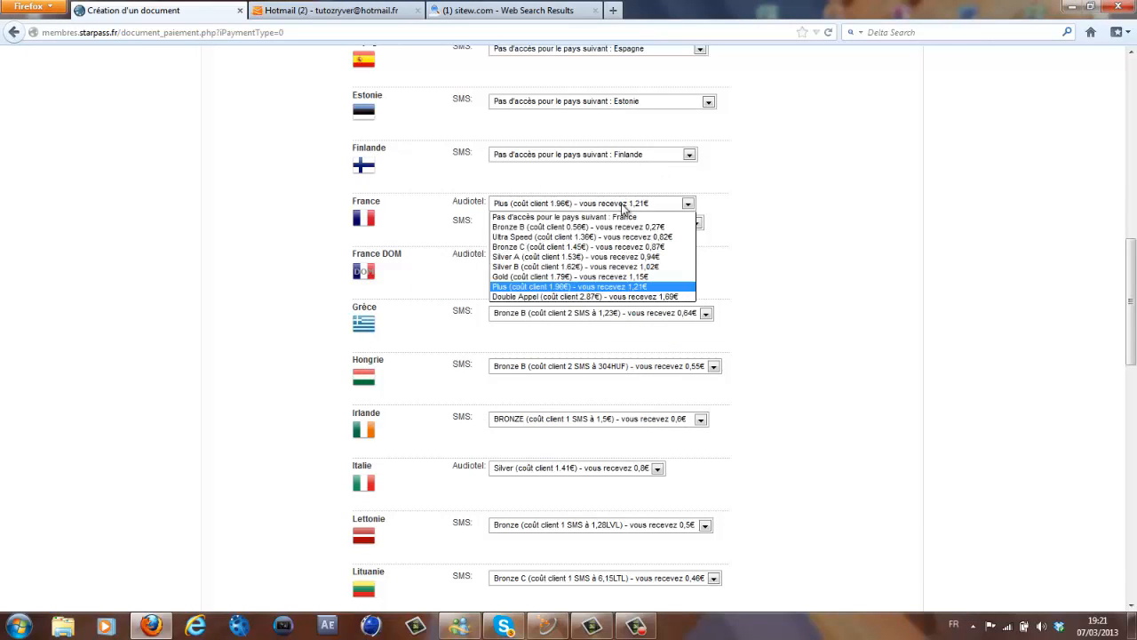
left_click(615, 287)
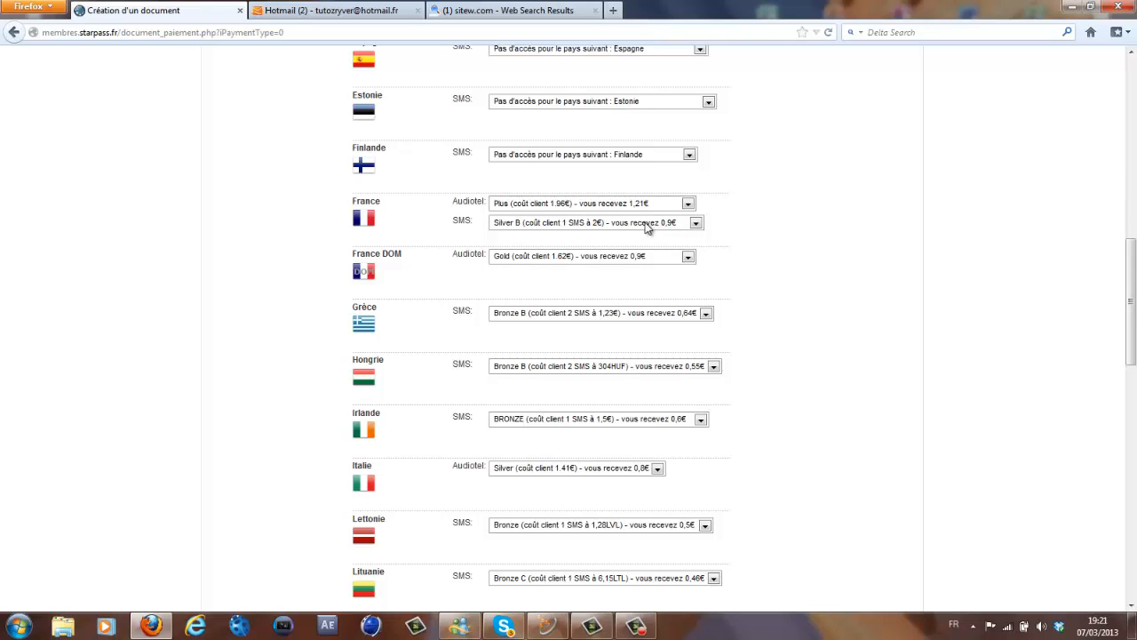
left_click(650, 209)
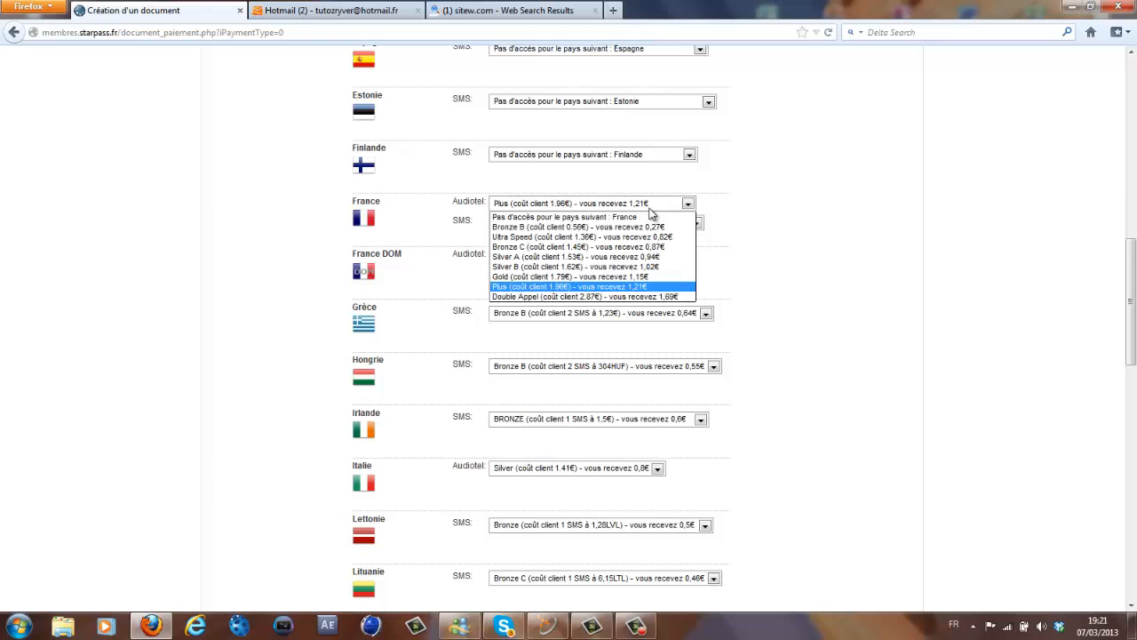
left_click(649, 210)
- Keep France's SMS tier at Plus A
left_click(631, 228)
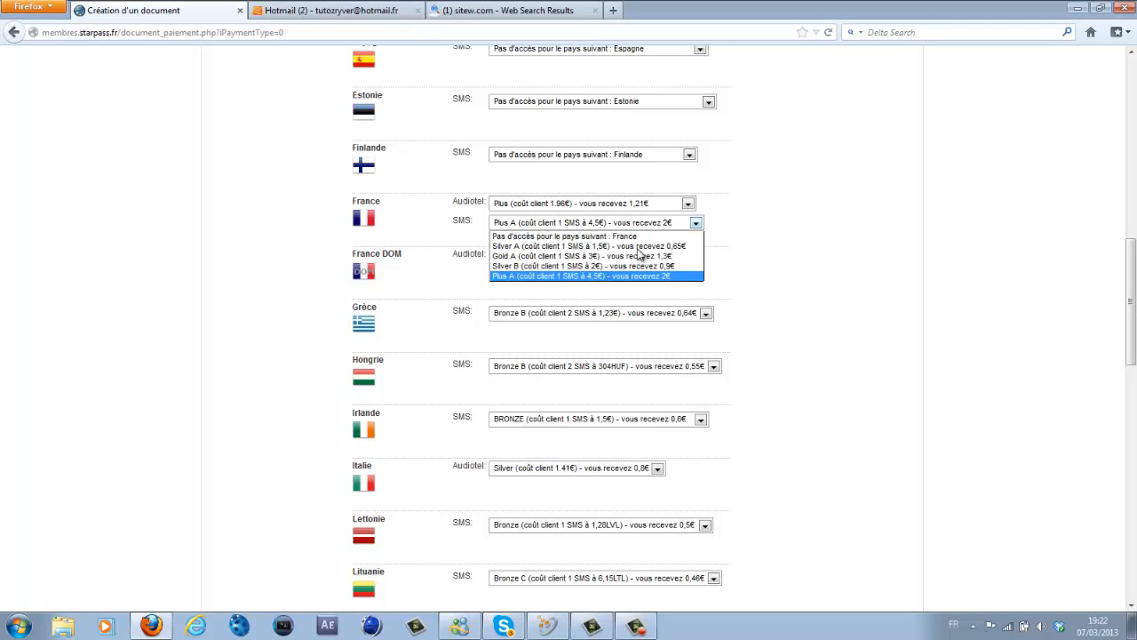
key("Up")
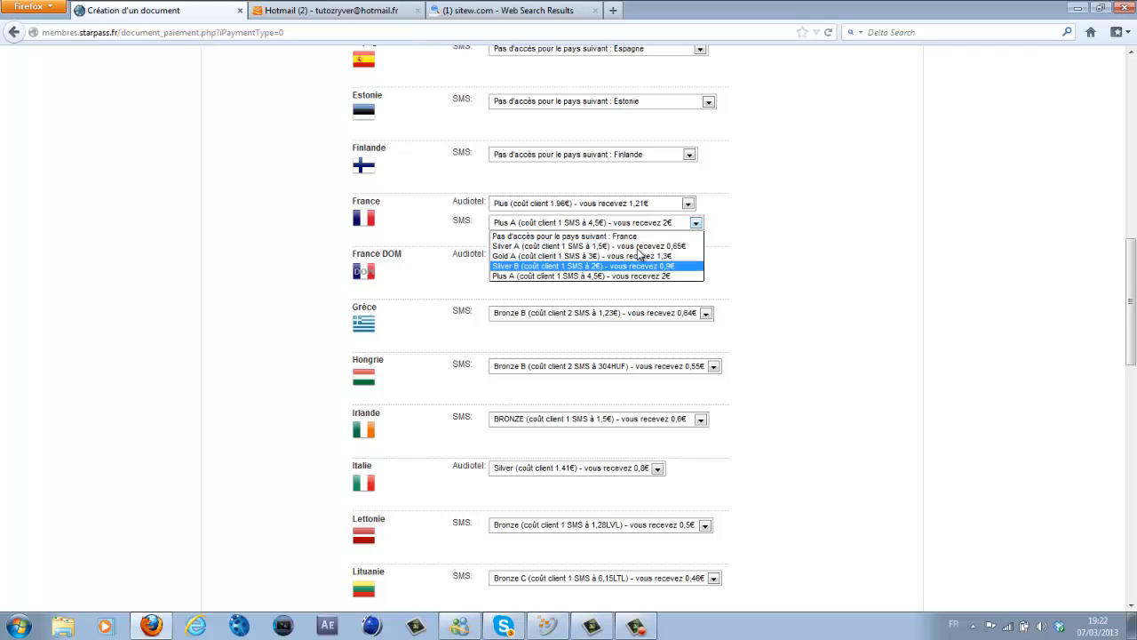
key("Down")
key("Return")
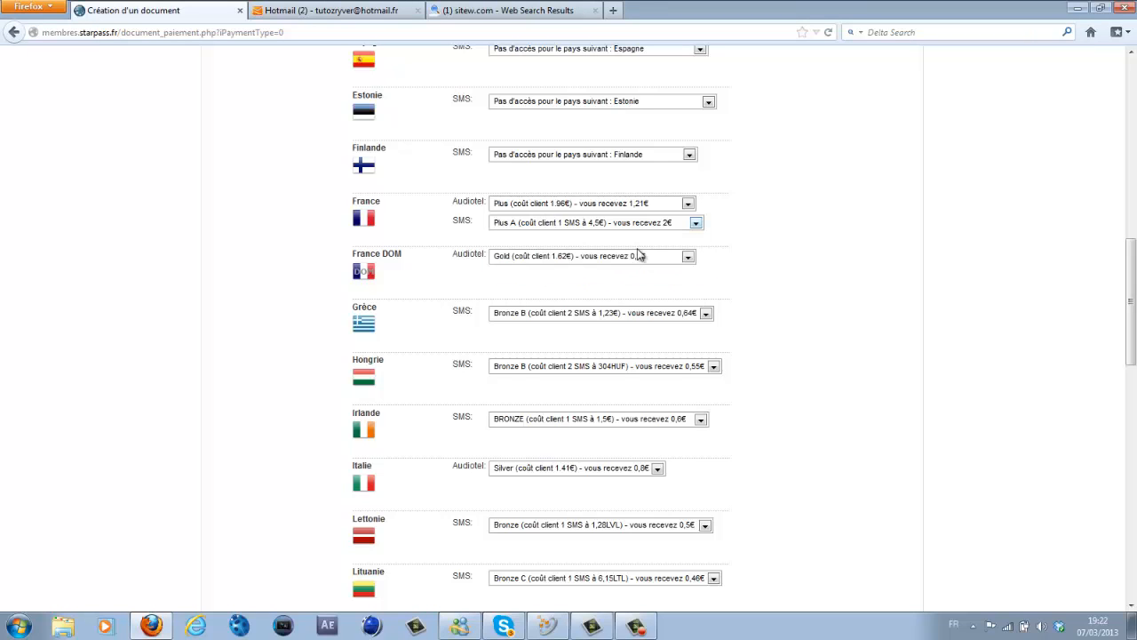
- Leave the France DOM Audiotel tier at Gold
left_click(638, 255)
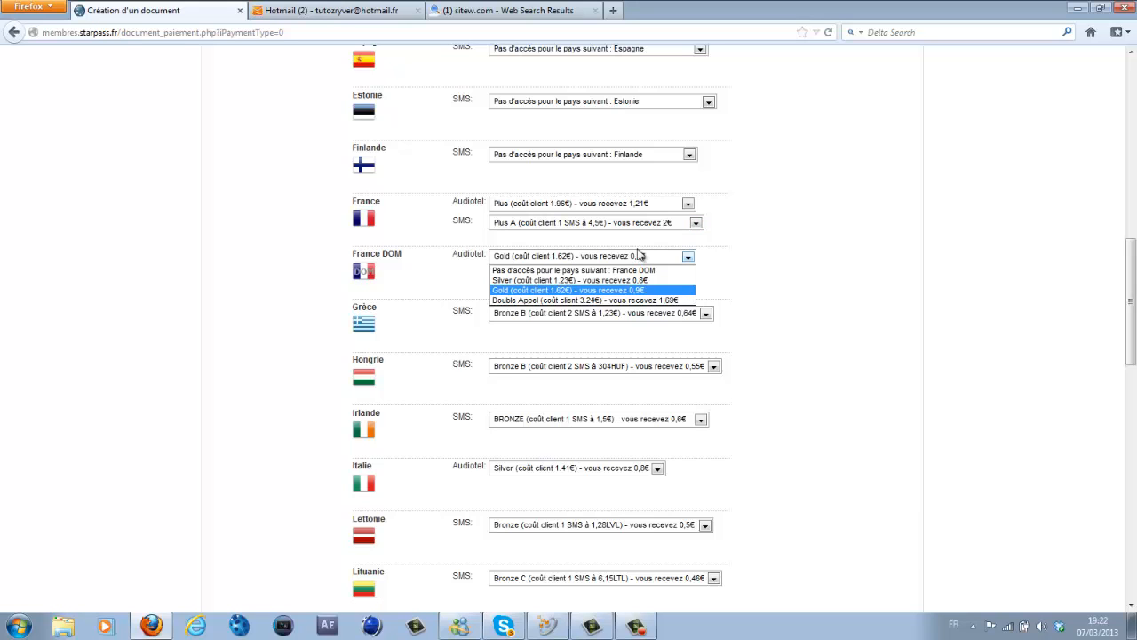
left_click(638, 255)
left_click(638, 256)
left_click(638, 255)
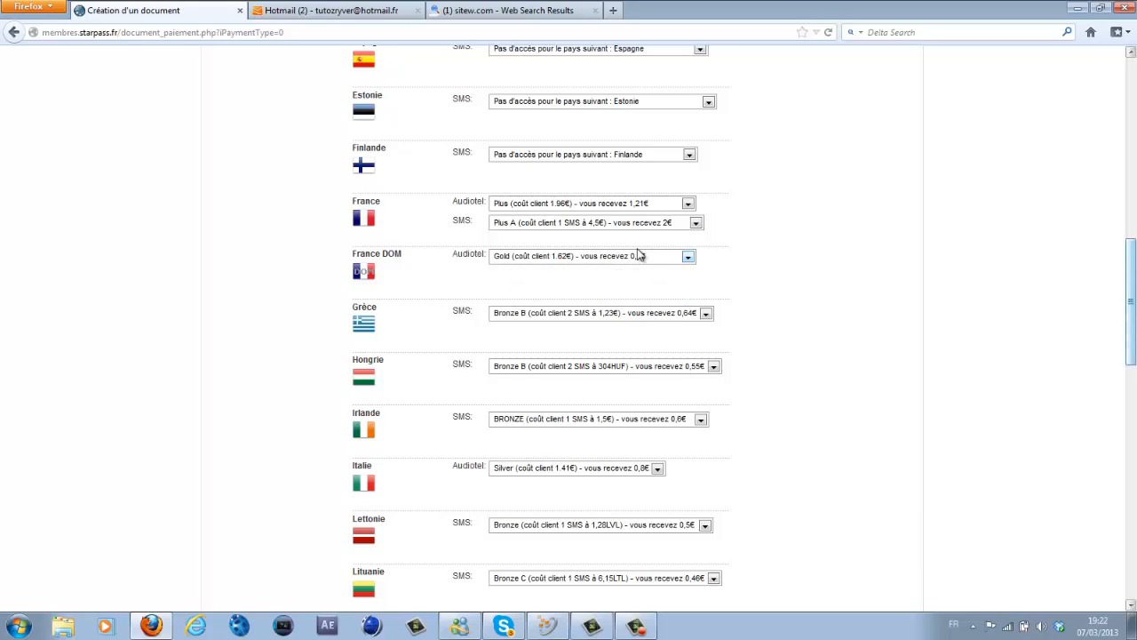
scroll(638, 255, "up", 1)
scroll(637, 255, "down", 3)
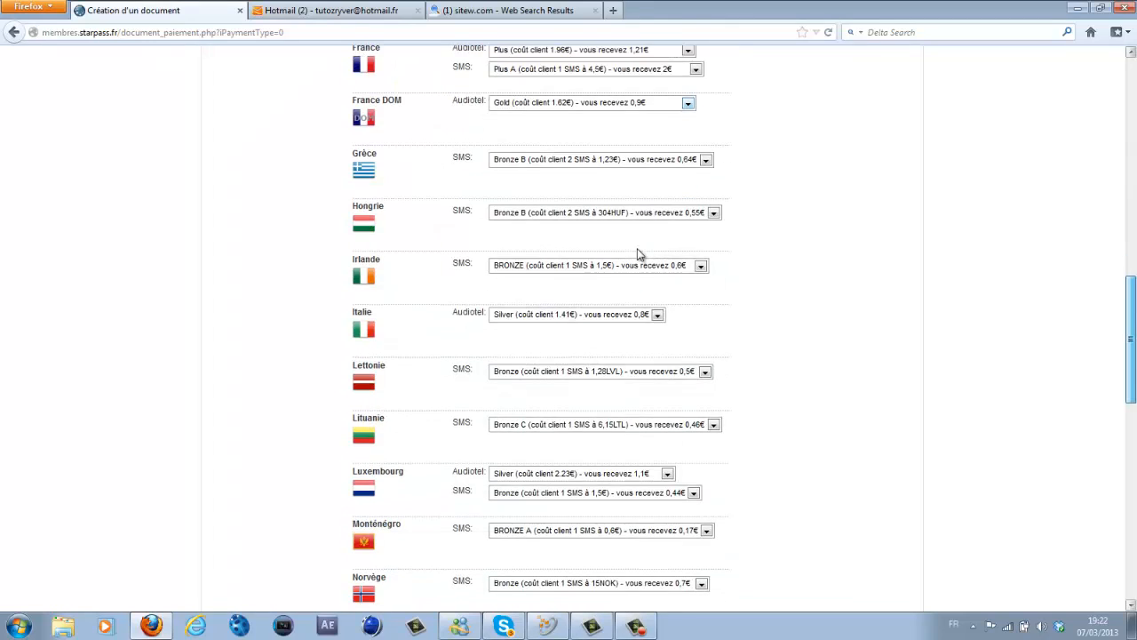
scroll(637, 249, "up", 1)
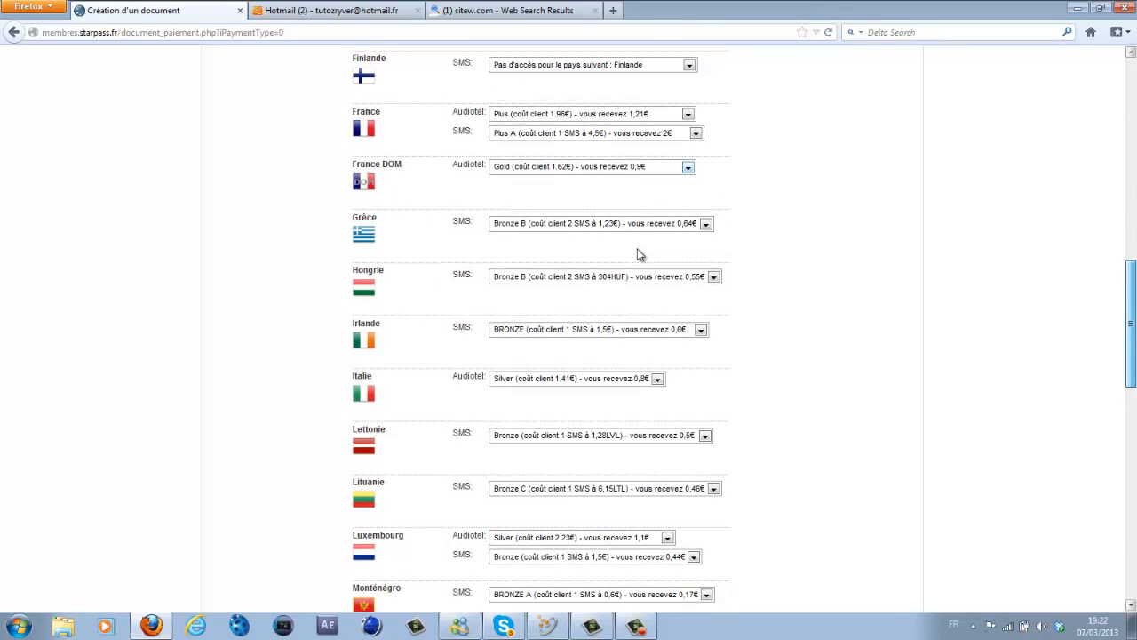
scroll(640, 255, "up", 4)
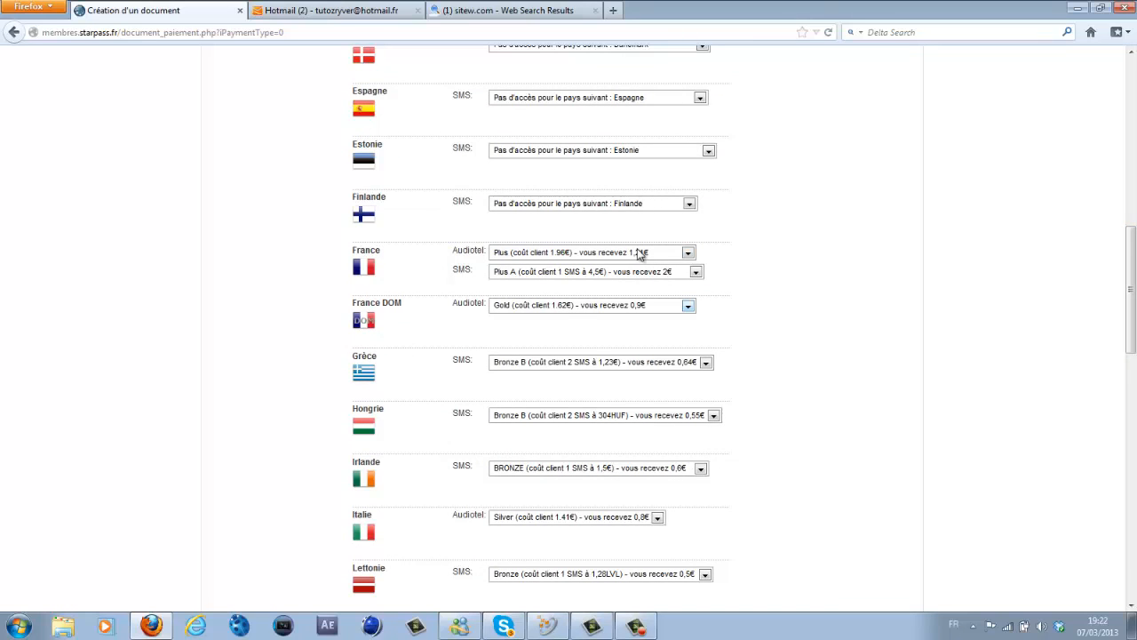
scroll(640, 255, "down", 2)
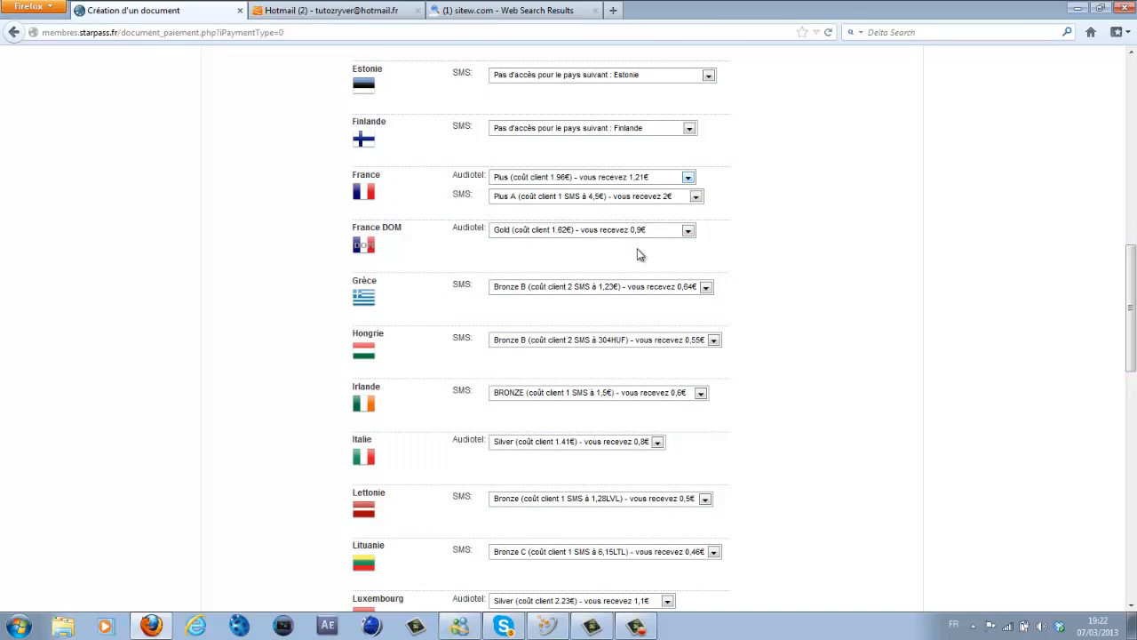
left_click(639, 232)
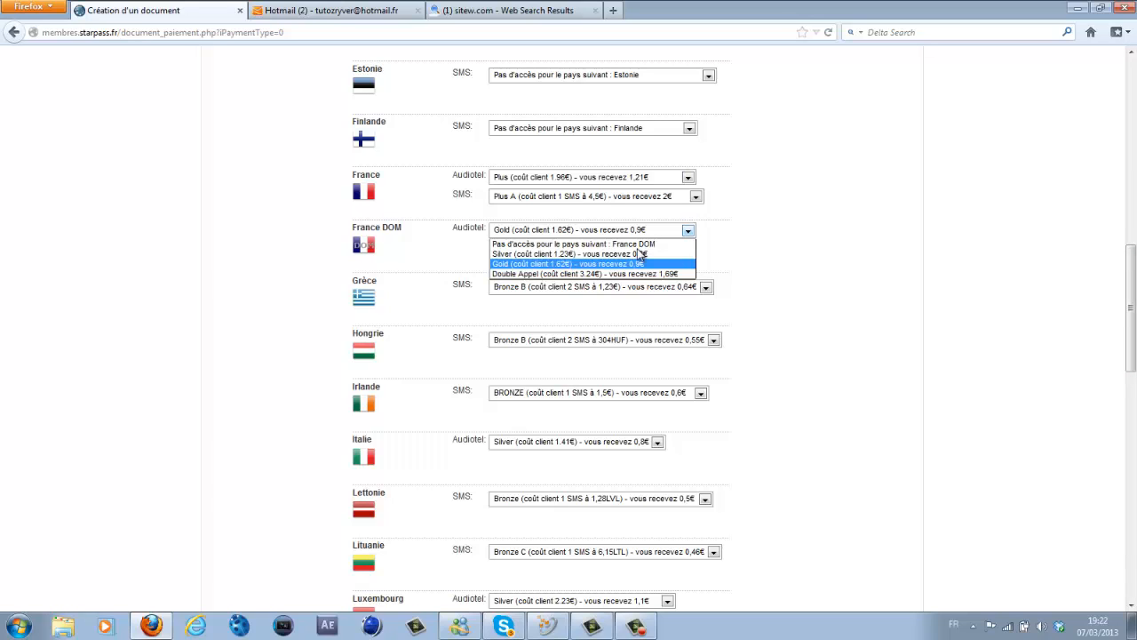
left_click(639, 262)
scroll(640, 255, "down", 1)
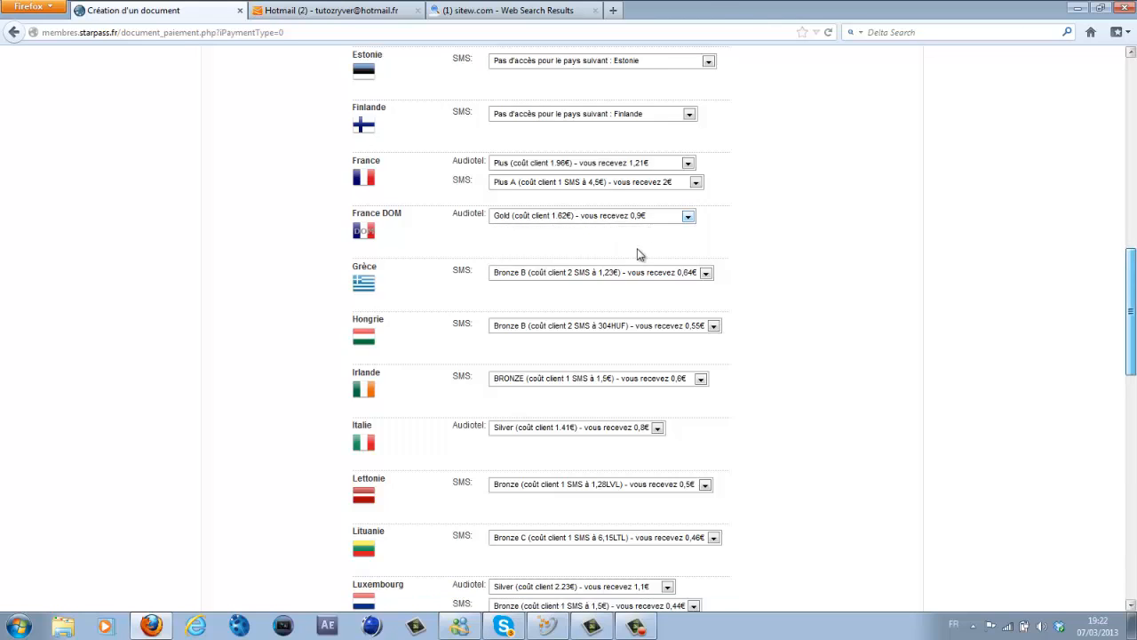
- Set Grèce, Hongrie and Irlande SMS and Italie Audiotel to 'Pas d'accès'
left_click(639, 232)
left_click(640, 247)
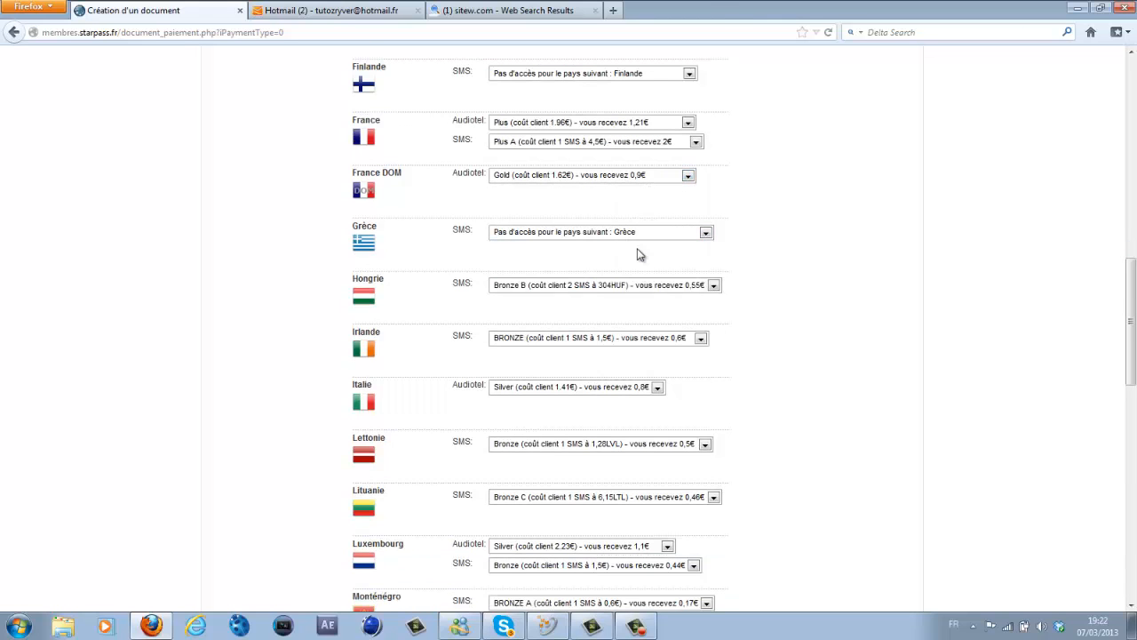
left_click(639, 285)
left_click(640, 299)
left_click(640, 338)
left_click(639, 352)
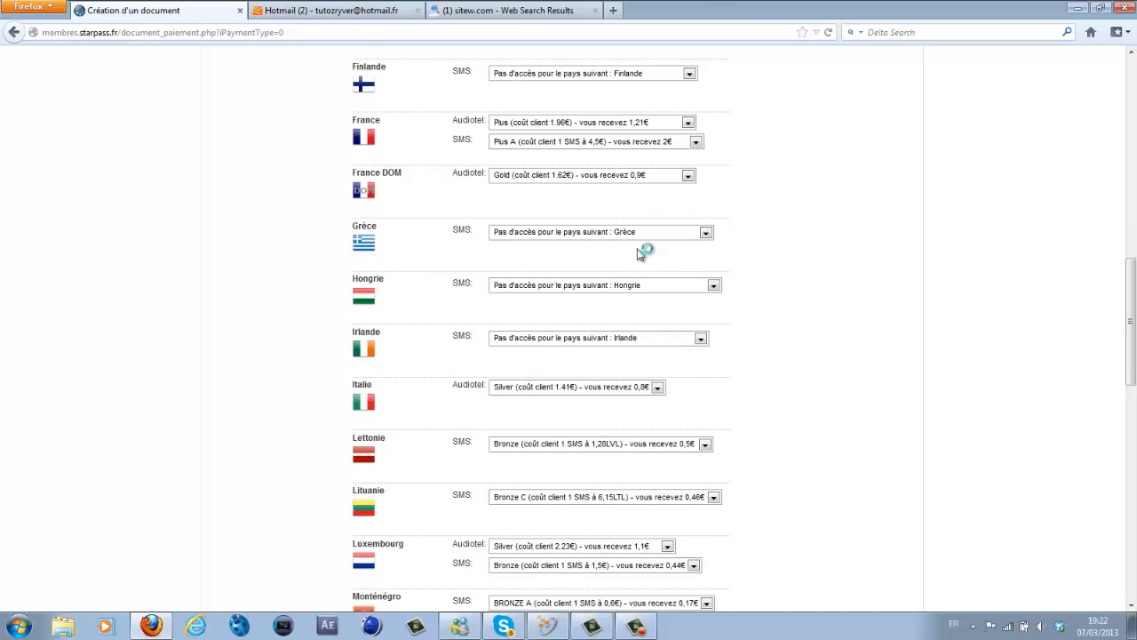
left_click(640, 388)
left_click(640, 401)
- Block Lettonie and Lituanie SMS, plus Luxembourg Audiotel and SMS, with 'Pas d'accès'
scroll(640, 255, "down", 3)
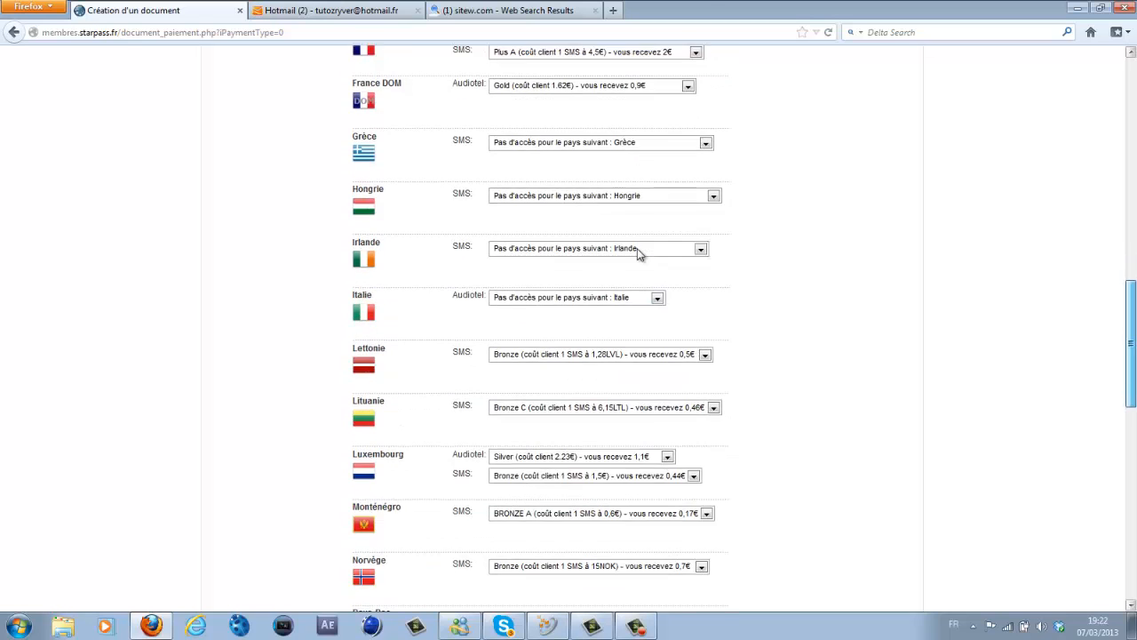
left_click(639, 287)
left_click(639, 302)
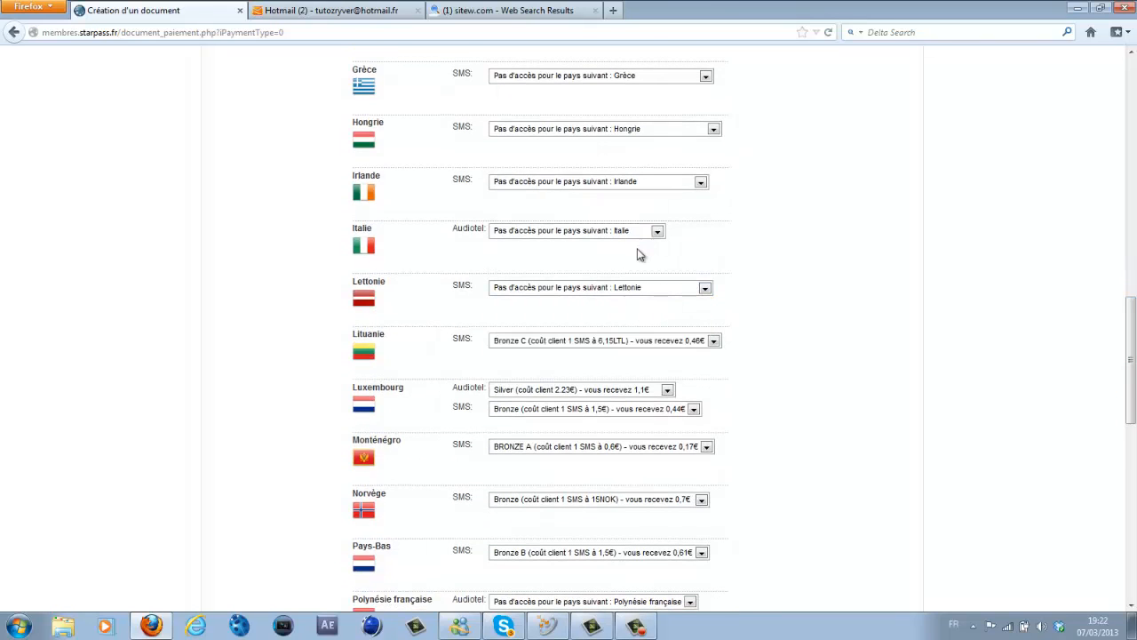
left_click(640, 340)
left_click(639, 354)
left_click(640, 390)
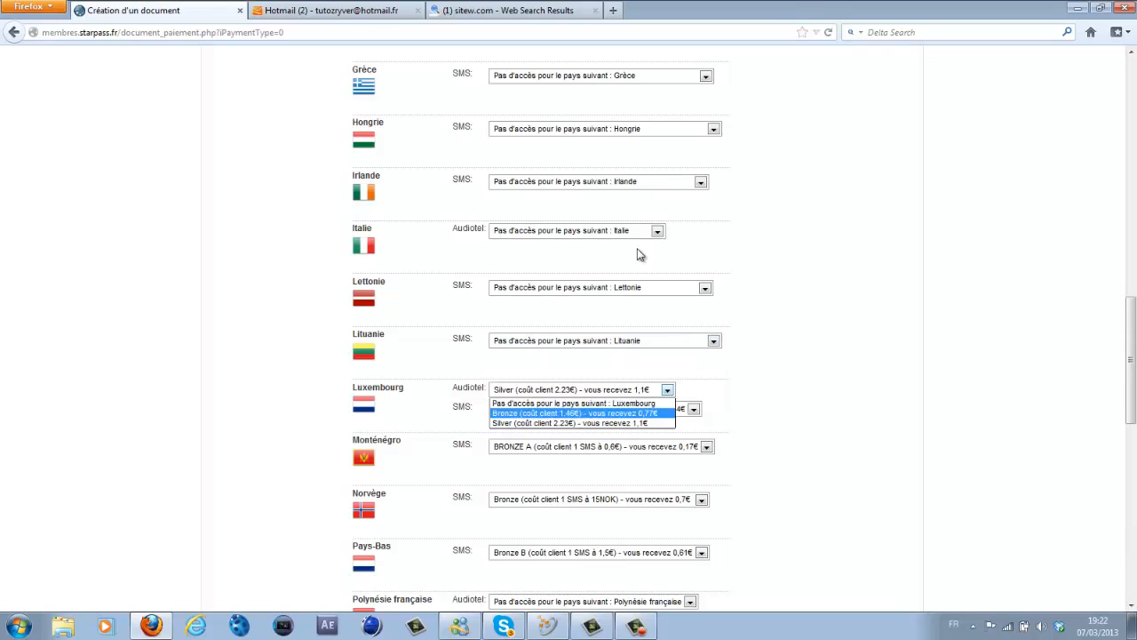
left_click(640, 412)
left_click(640, 389)
left_click(640, 402)
left_click(640, 409)
left_click(640, 431)
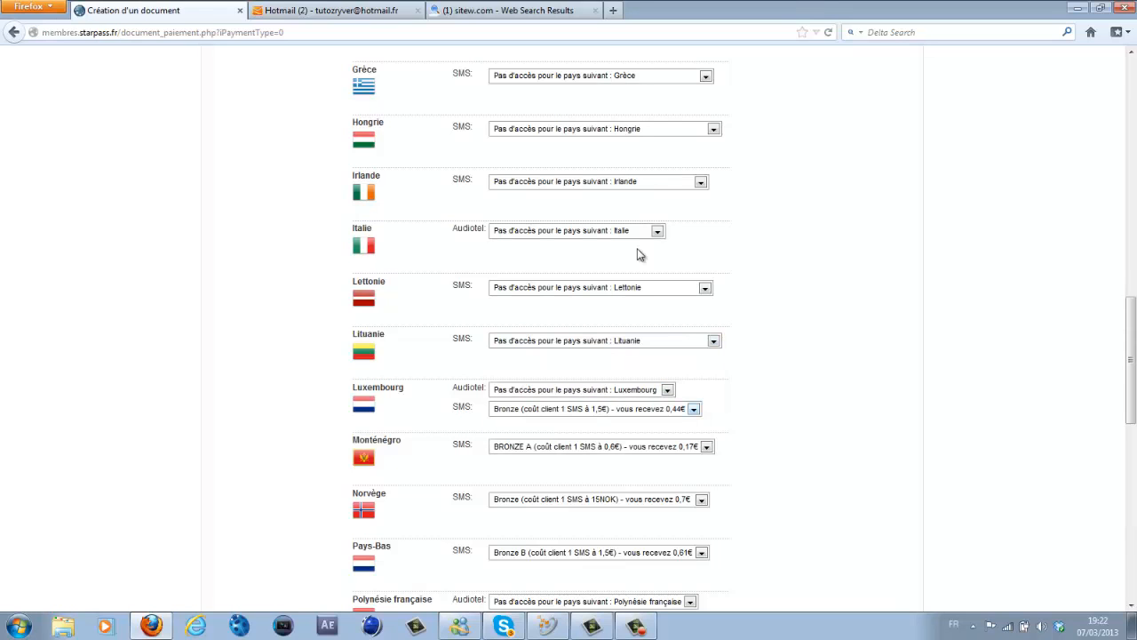
left_click(640, 409)
left_click(639, 419)
- Set Norvège and Pays-Bas SMS to 'Pas d'accès', leaving Polynésie française unchanged
scroll(637, 355, "down", 6)
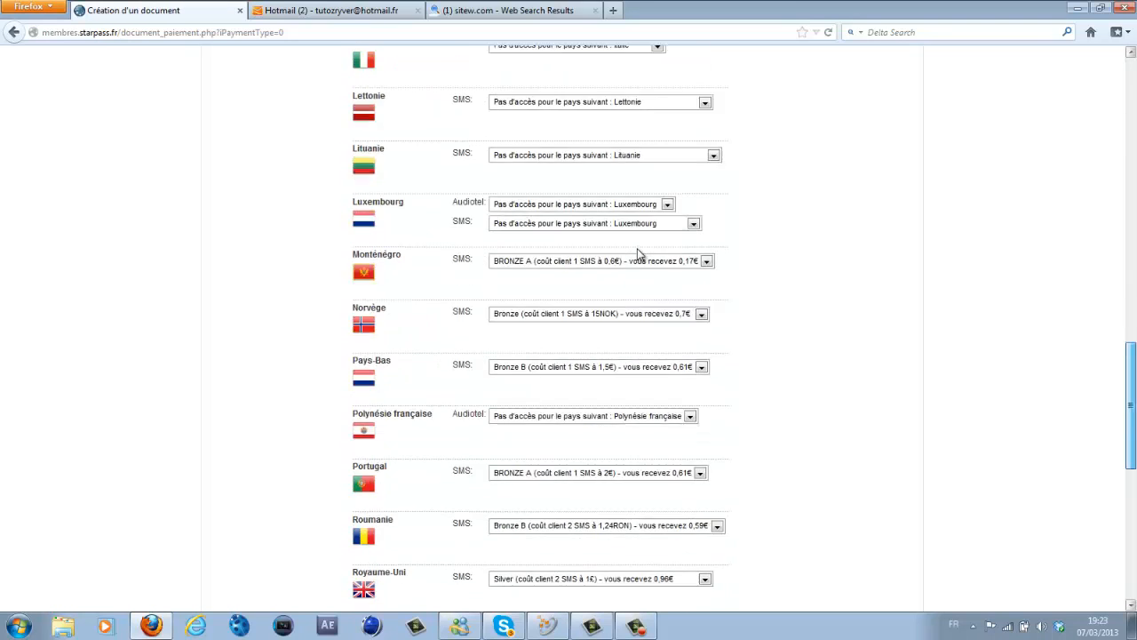
left_click(637, 204)
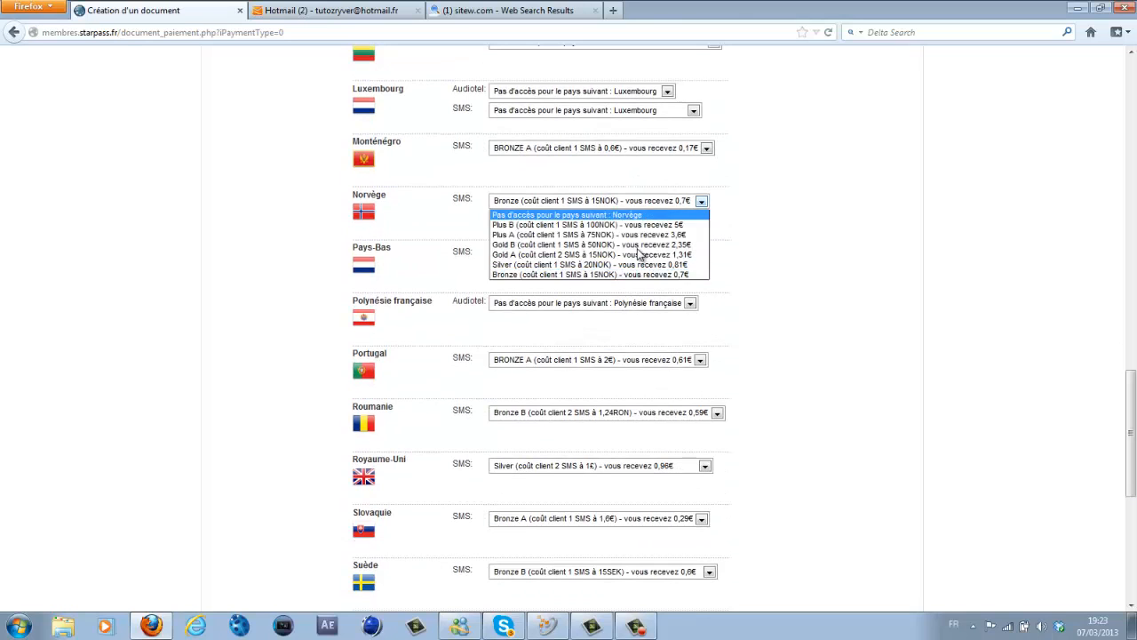
left_click(637, 211)
left_click(638, 254)
left_click(638, 264)
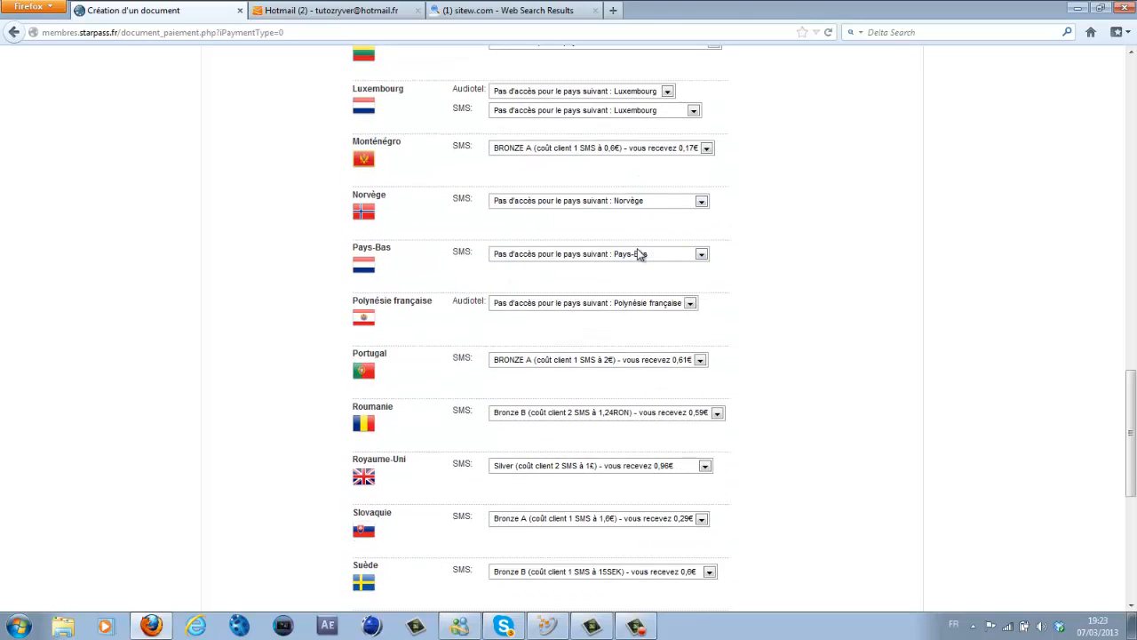
left_click(640, 303)
left_click(638, 251)
- Set Portugal, Roumanie and Royaume-Uni SMS tiers to 'Pas d'accès'
key("Tab")
key("alt+Down")
key("Up")
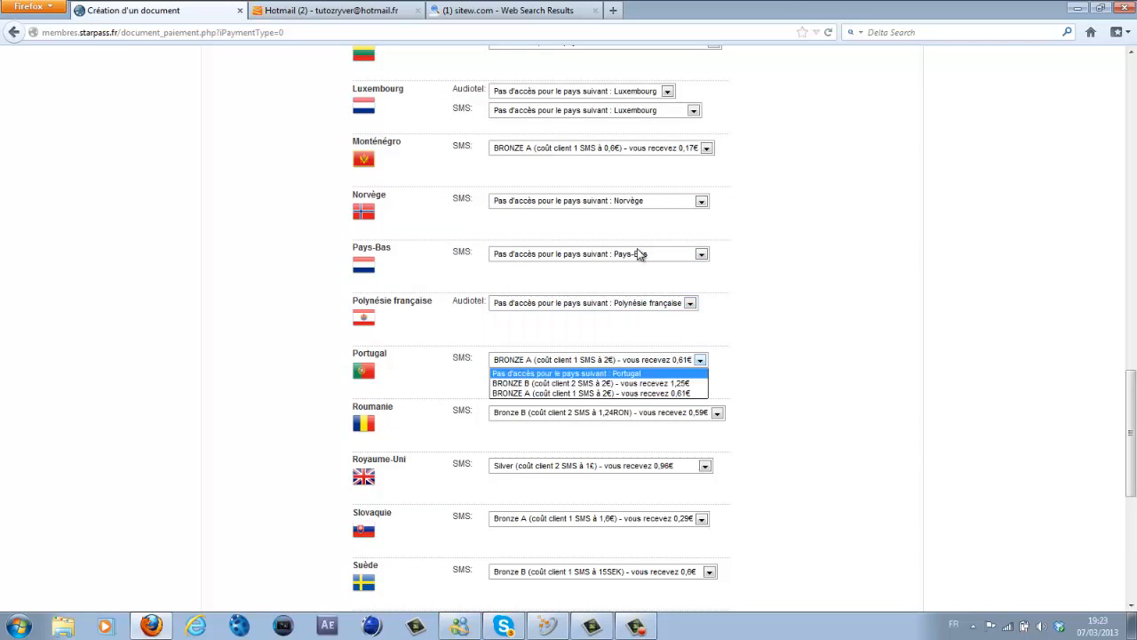
key("Return")
key("Tab")
key("alt+Down")
key("Up")
key("Return")
key("Tab")
key("alt+Down")
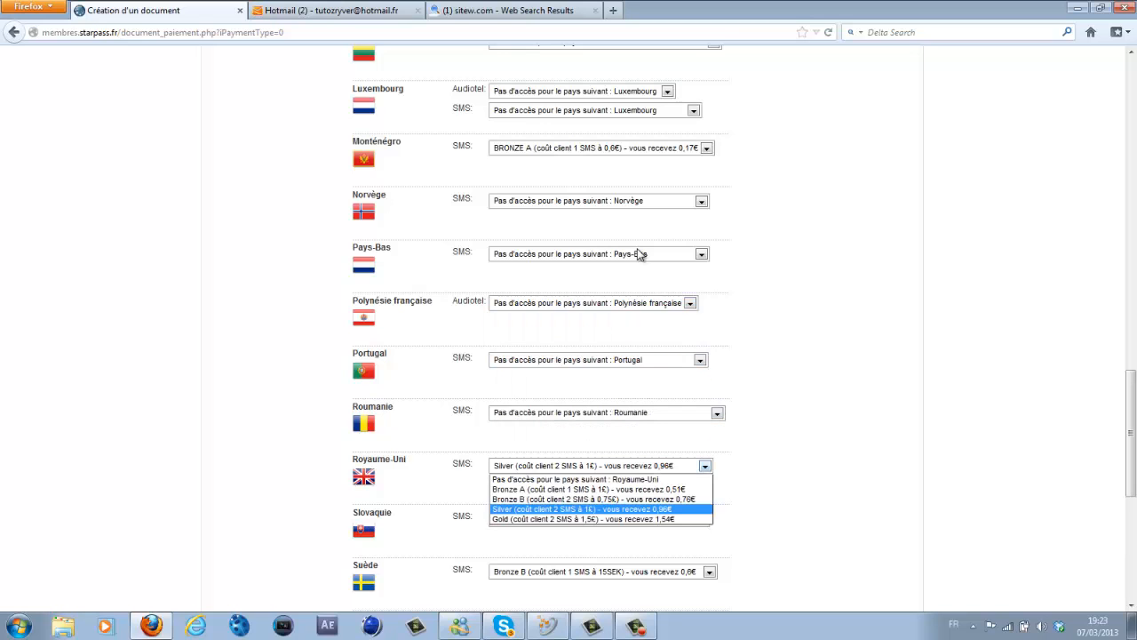
key("Up")
key("Return")
- Set Slovaquie and Suède SMS tiers to 'Pas d'accès'
scroll(638, 254, "down", 3)
scroll(638, 254, "down", 2)
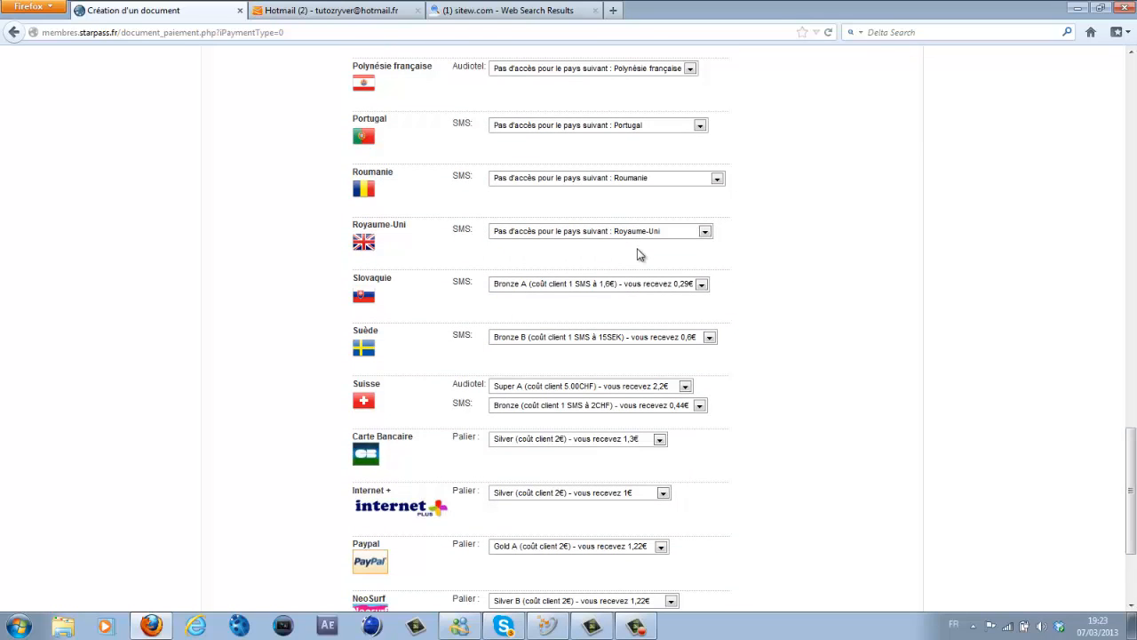
key("Tab")
key("alt+Down")
key("Up")
key("Return")
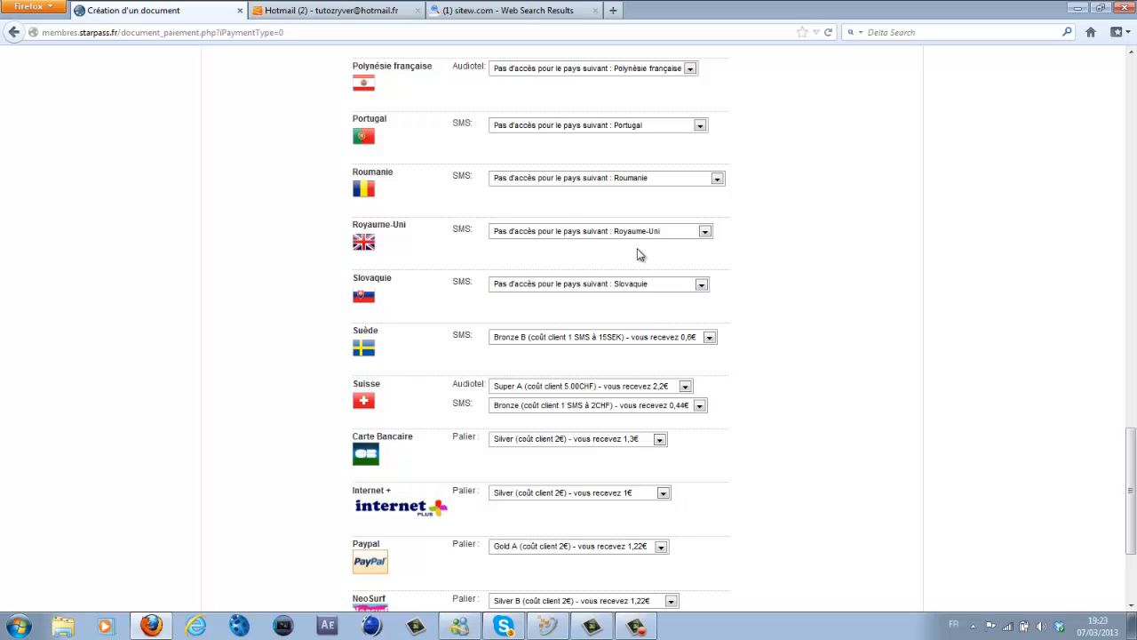
key("Tab")
key("alt+Down")
key("Up")
key("Return")
- Set both Suisse Audiotel and Suisse SMS to 'Pas d'accès'
scroll(638, 254, "down", 2)
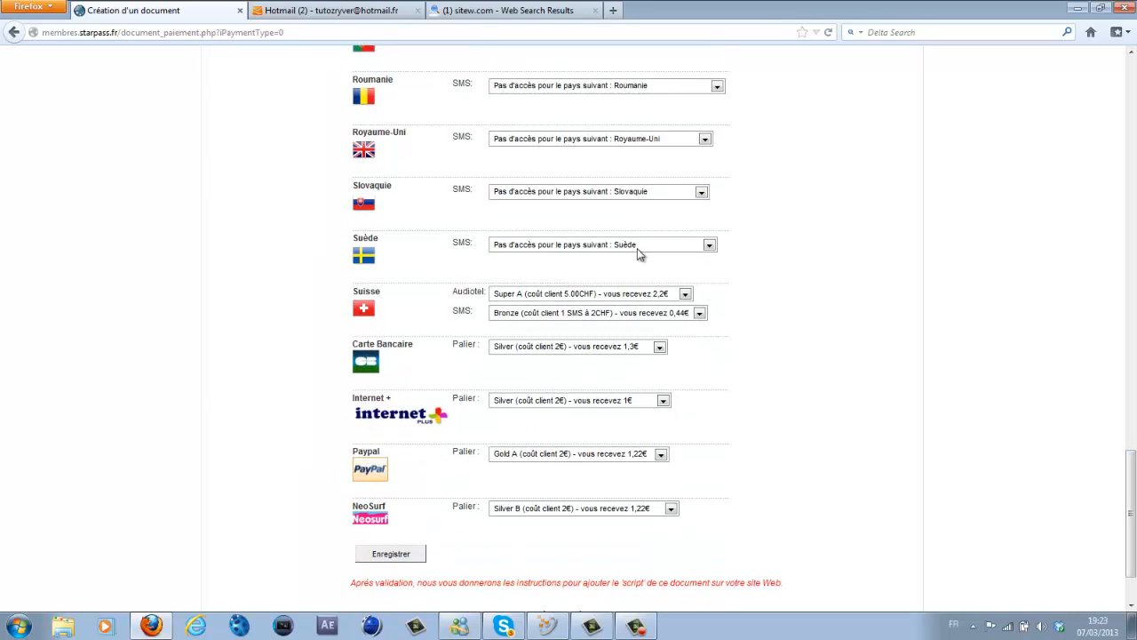
key("Tab")
key("alt+Down")
key("Up")
key("Return")
key("Tab")
key("alt+Down")
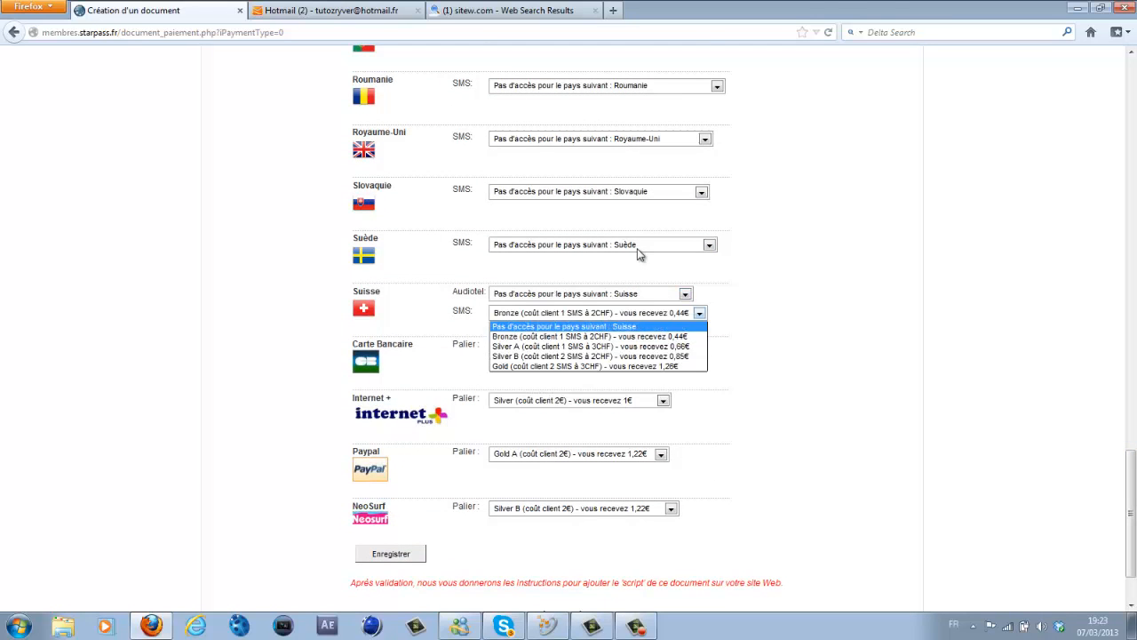
key("Up")
key("Return")
- Set Carte Bancaire and Internet + to 'Pas d'accès'
key("Tab")
key("alt+Down")
key("Up")
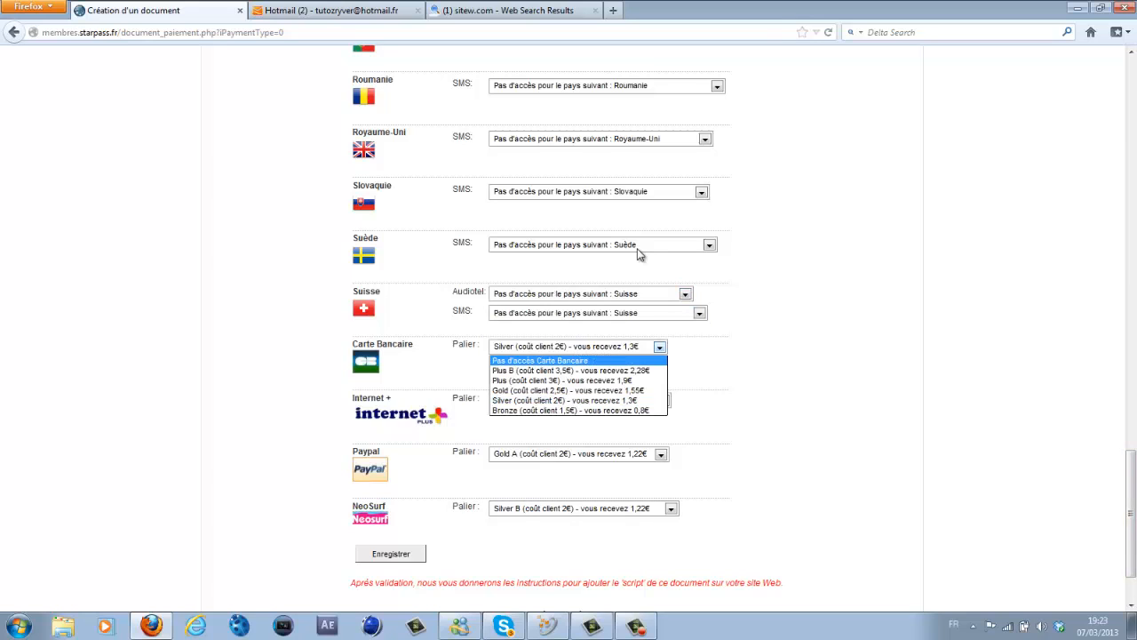
key("Return")
key("Tab")
key("alt+Down")
key("Up")
key("Up")
key("Up")
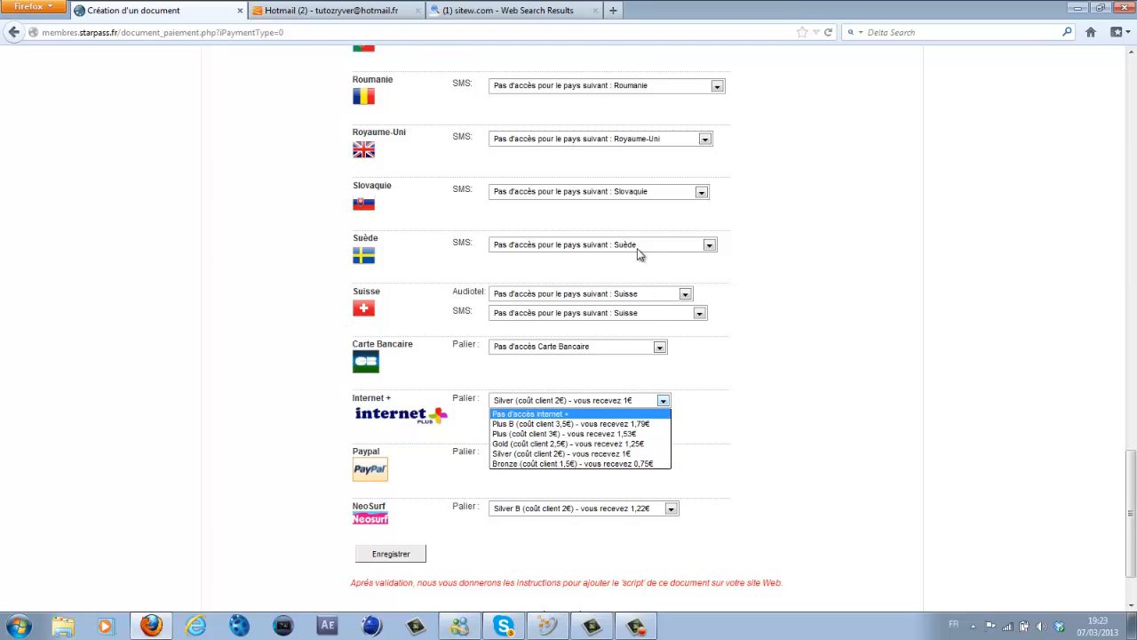
key("Return")
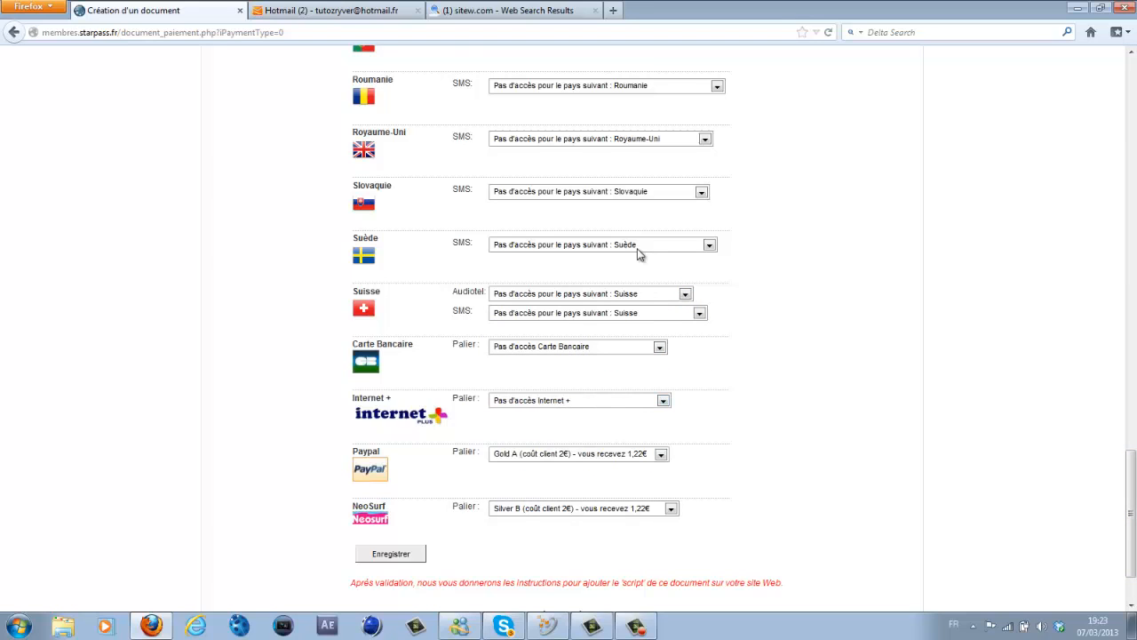
- Keep Paypal on Gold A and set NeoSurf to 'Pas d'accès'
key("Tab")
key("alt+Down")
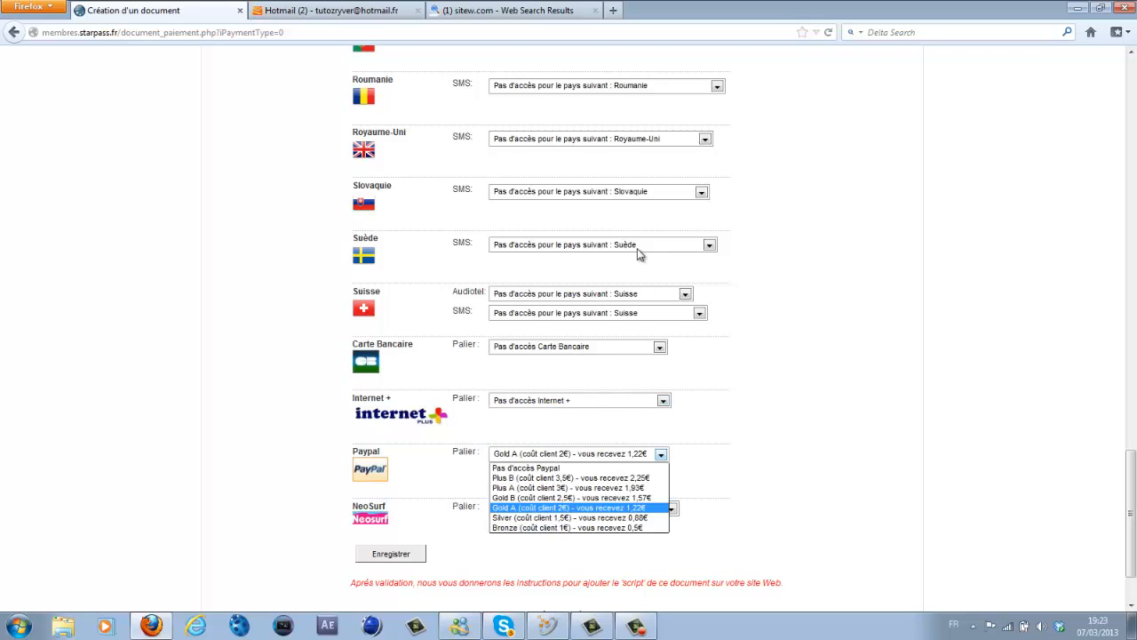
key("Return")
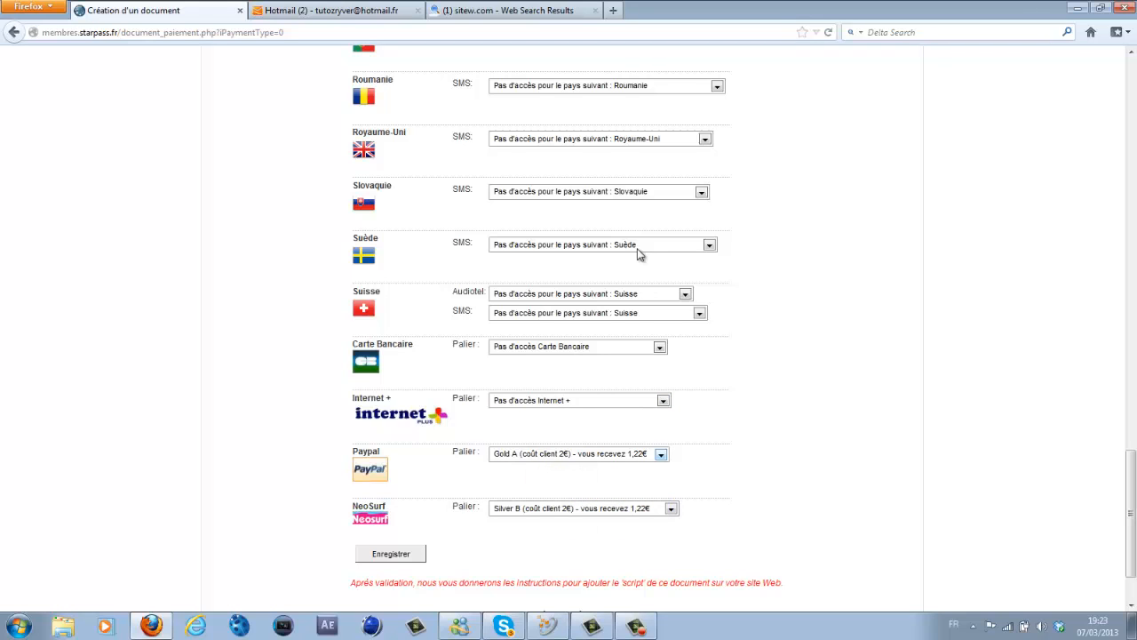
key("Tab")
key("alt+Down")
key("Up")
key("Up")
key("Up")
key("Up")
key("Return")
- Set the Suisse Audiotel tier to Silver (3.21CHF, earning 1,3€)
scroll(641, 255, "up", 12)
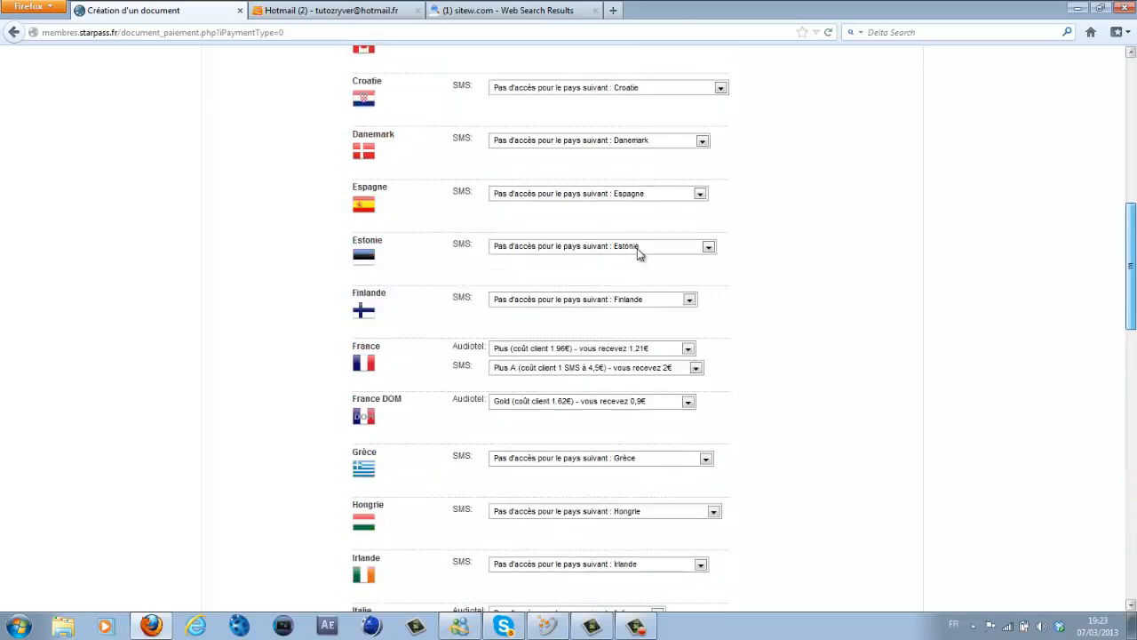
scroll(637, 253, "up", 4)
scroll(637, 253, "down", 4)
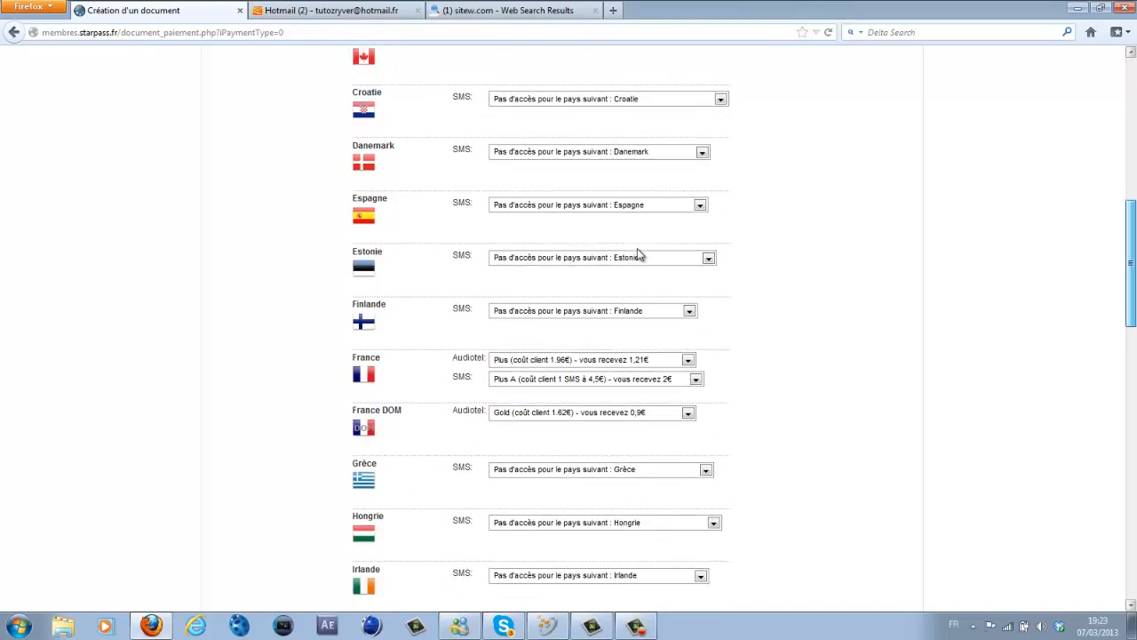
scroll(637, 255, "down", 10)
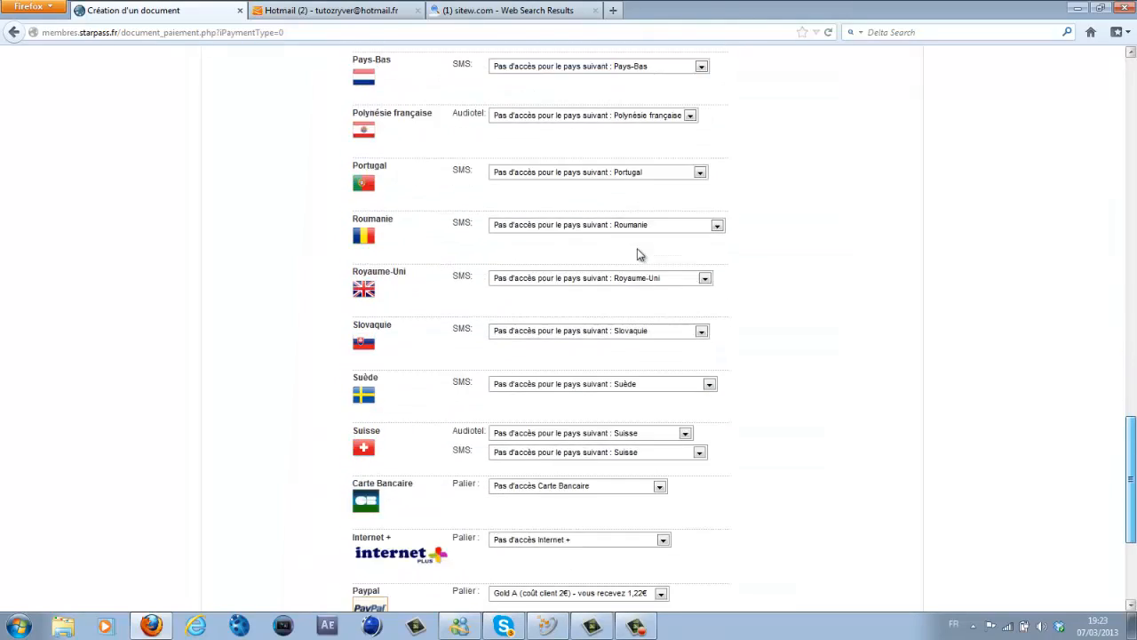
left_click_drag(1132, 480, 1131, 485)
left_click(685, 410)
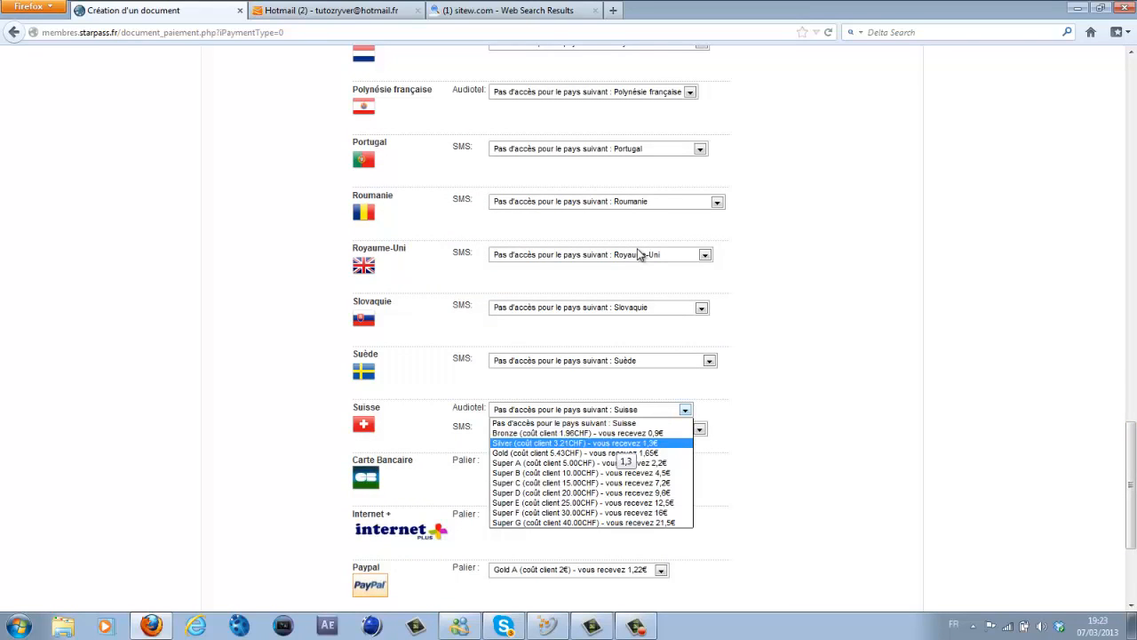
key("Down")
key("Down")
key("Down")
key("Down")
key("Down")
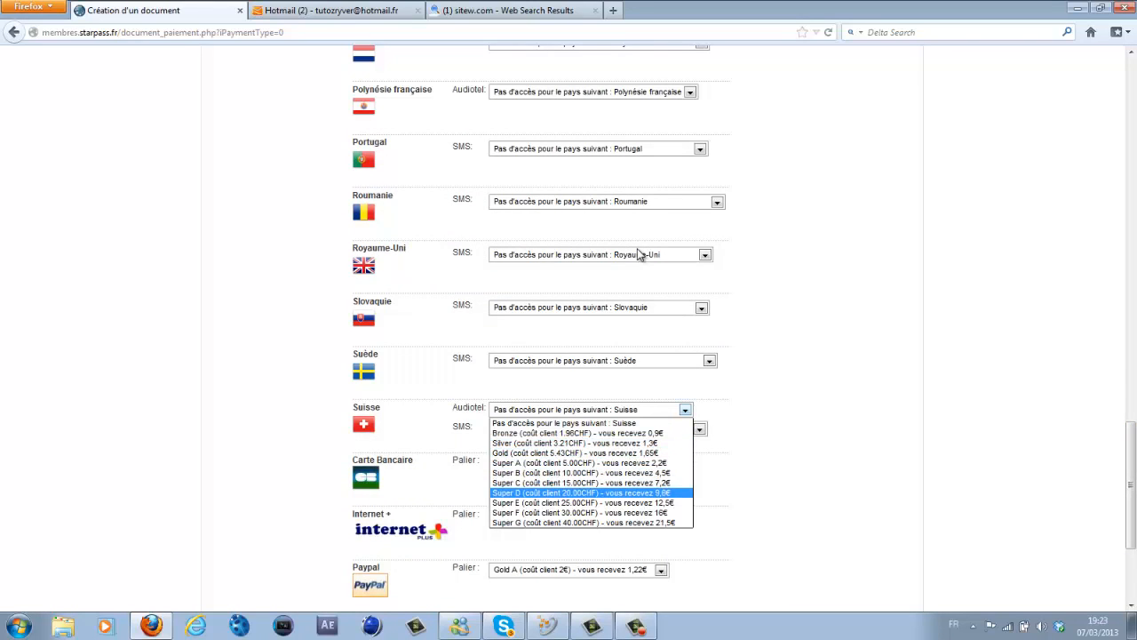
key("Up")
key("Up")
key("Up")
key("Up")
key("Up")
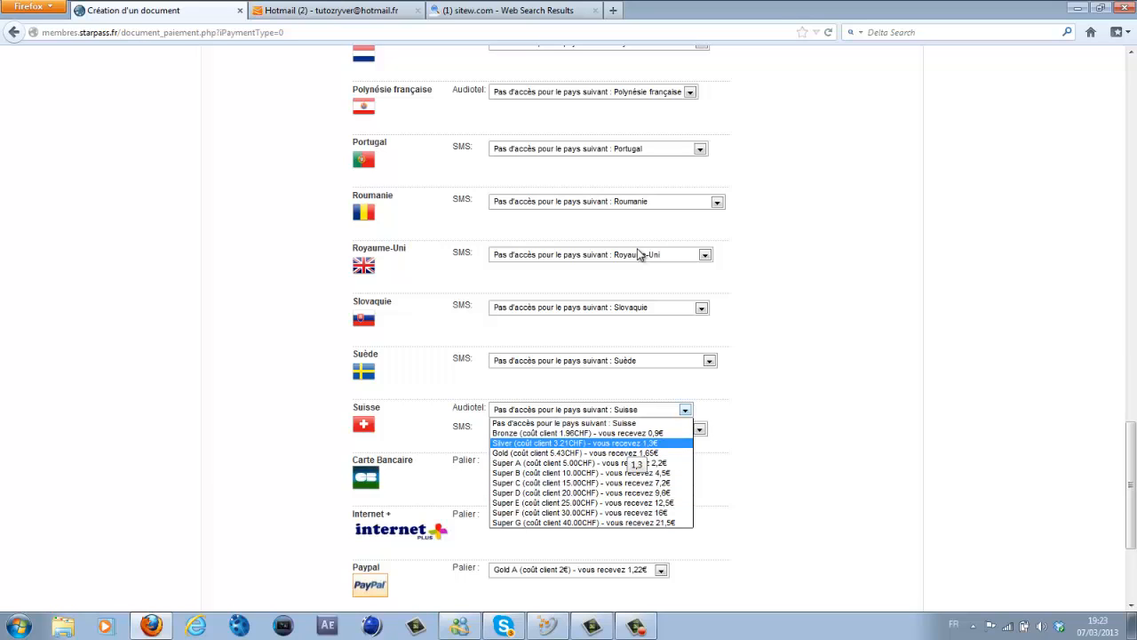
key("Return")
- Set the Suisse SMS tier to Gold (2 SMS at 3CHF, earning 1,26€)
key("Tab")
key("alt+Down")
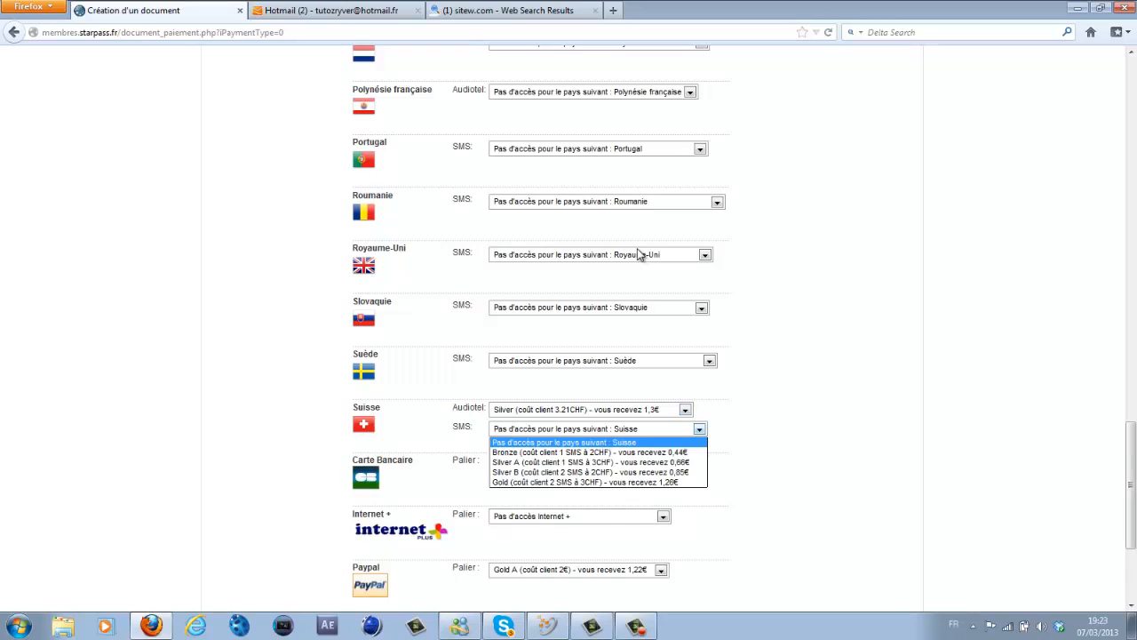
key("Down")
key("Down")
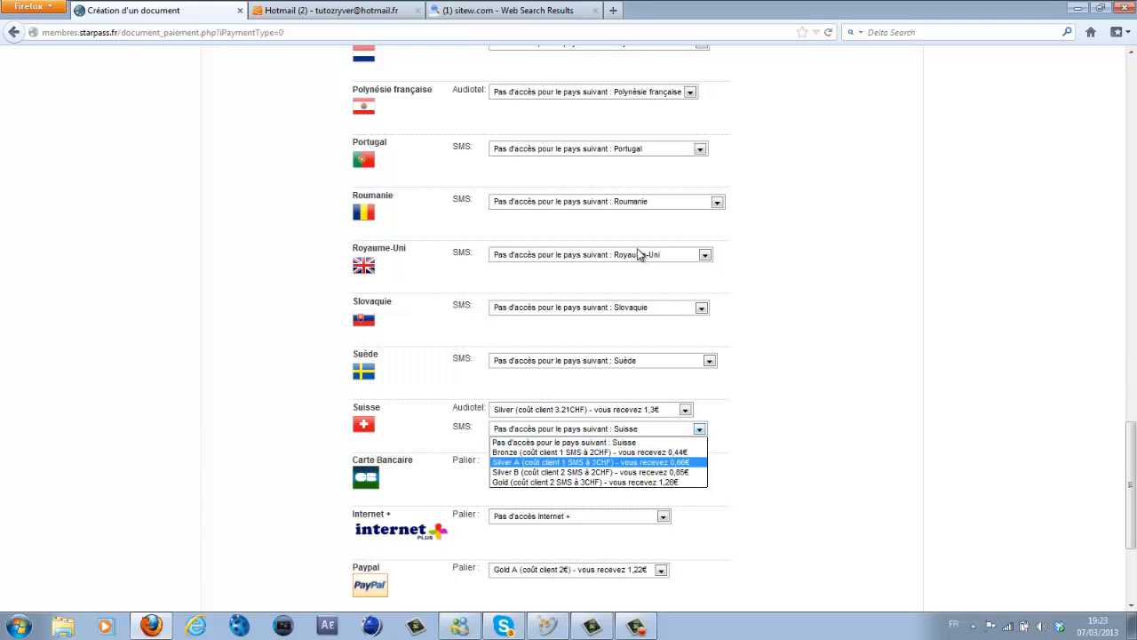
key("Up")
key("Down")
key("Down")
key("Down")
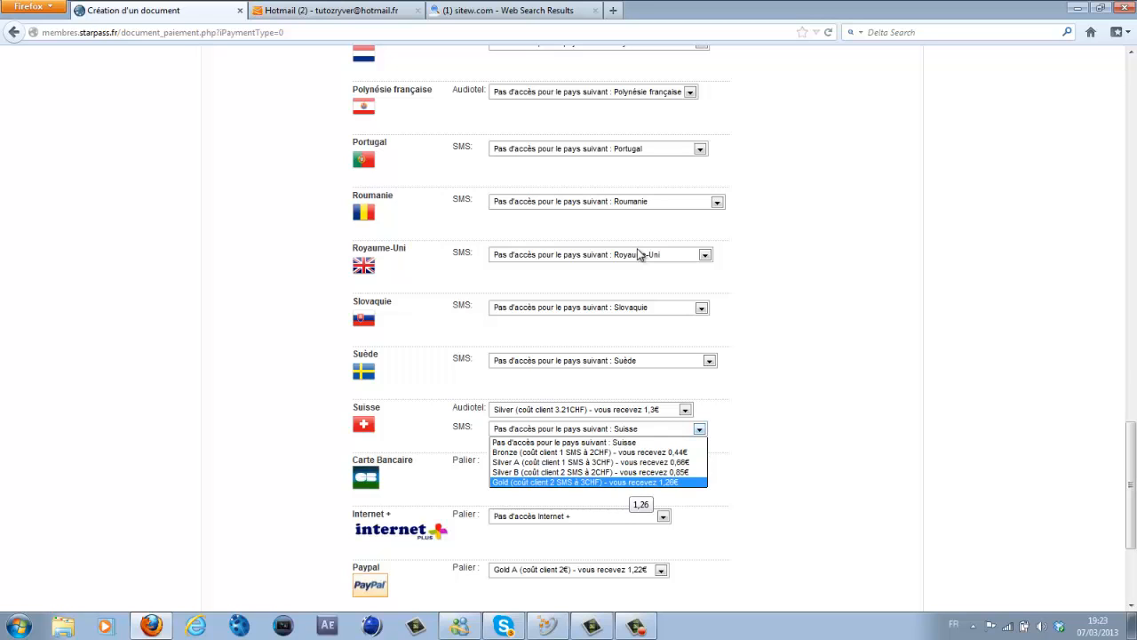
key("Return")
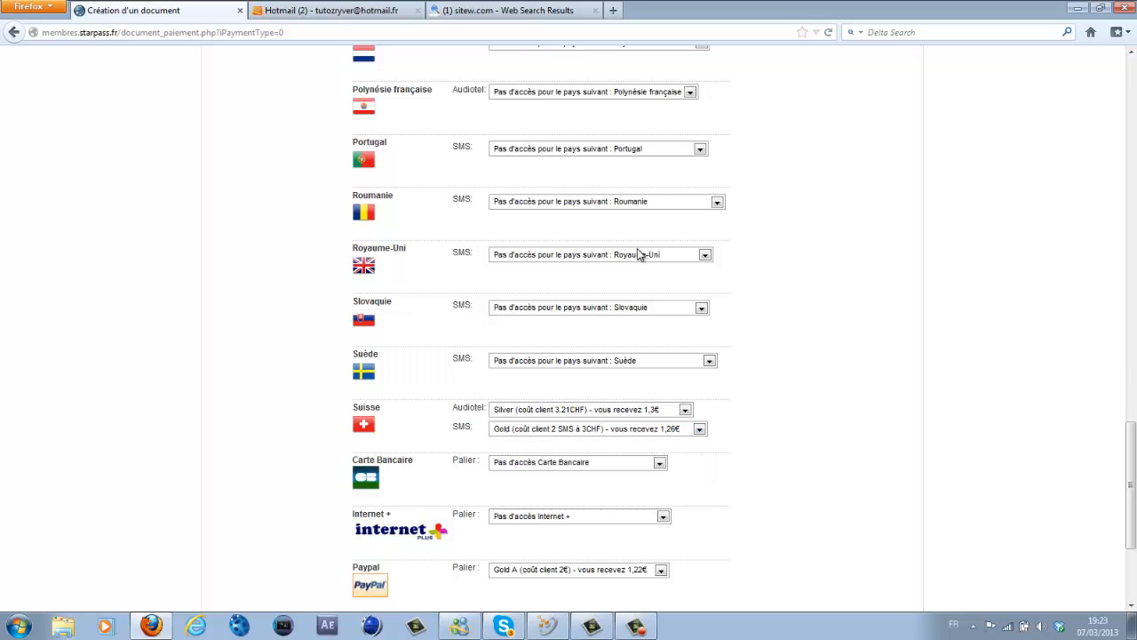
scroll(639, 255, "up", 18)
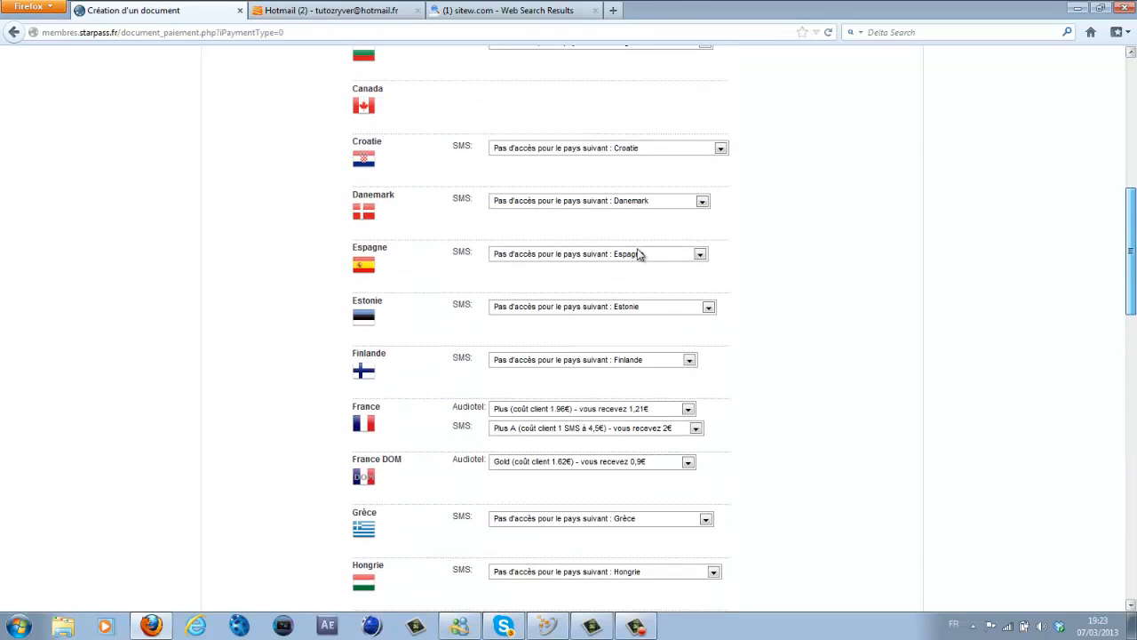
- Give Belgique Audiotel the Silver tier and Belgique SMS the Bronze tier, then save the document
scroll(639, 254, "up", 5)
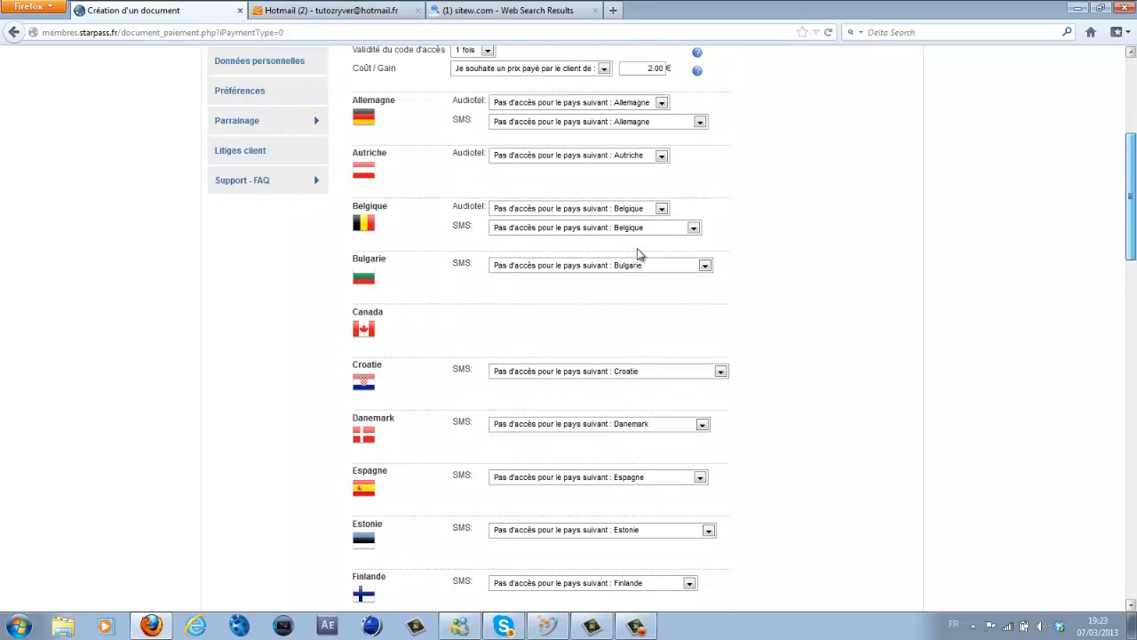
left_click(662, 209)
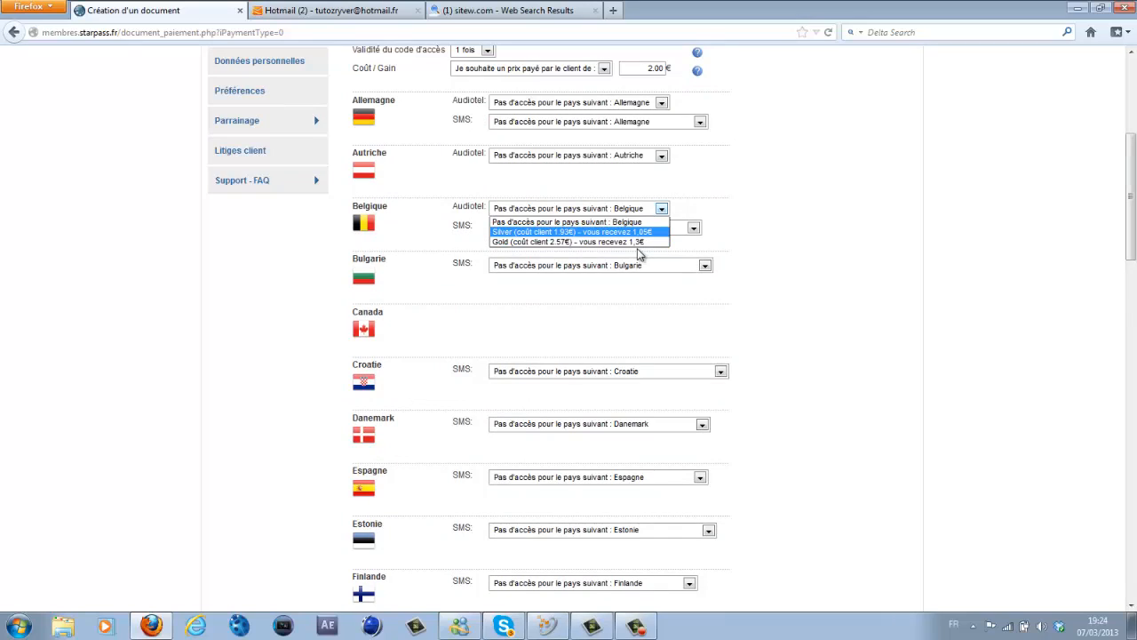
left_click(639, 232)
left_click(694, 229)
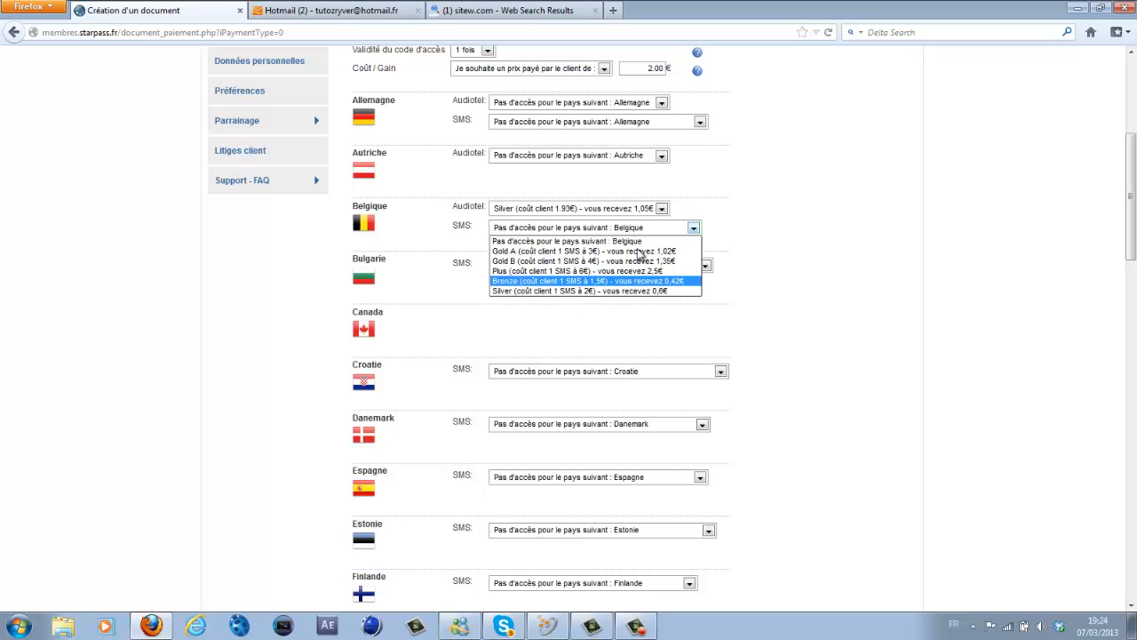
key("Return")
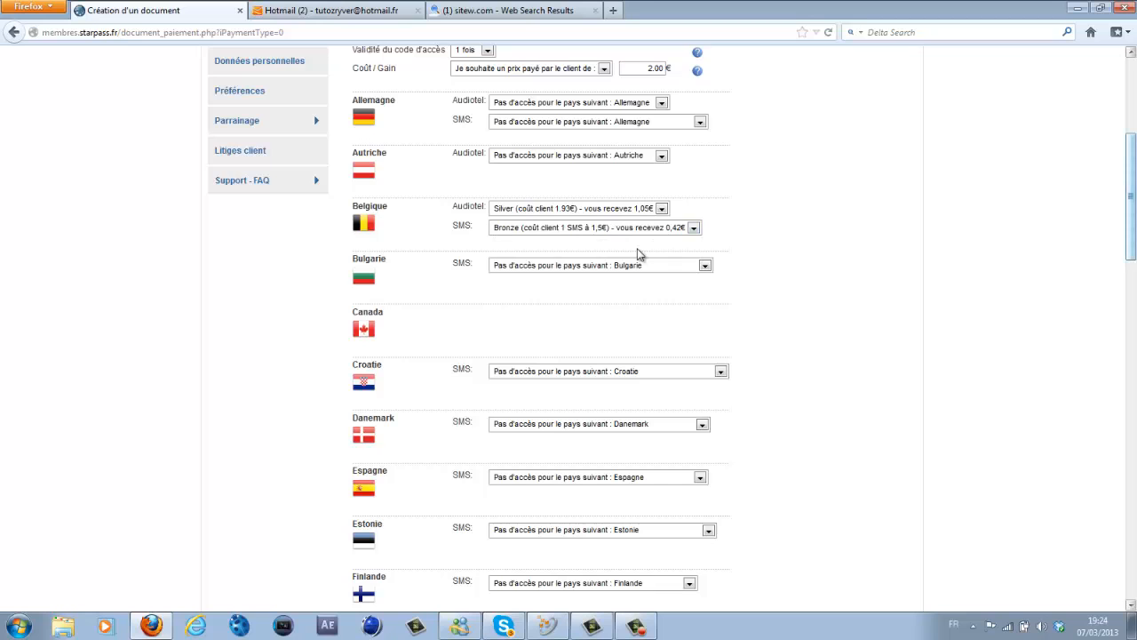
scroll(638, 255, "down", 20)
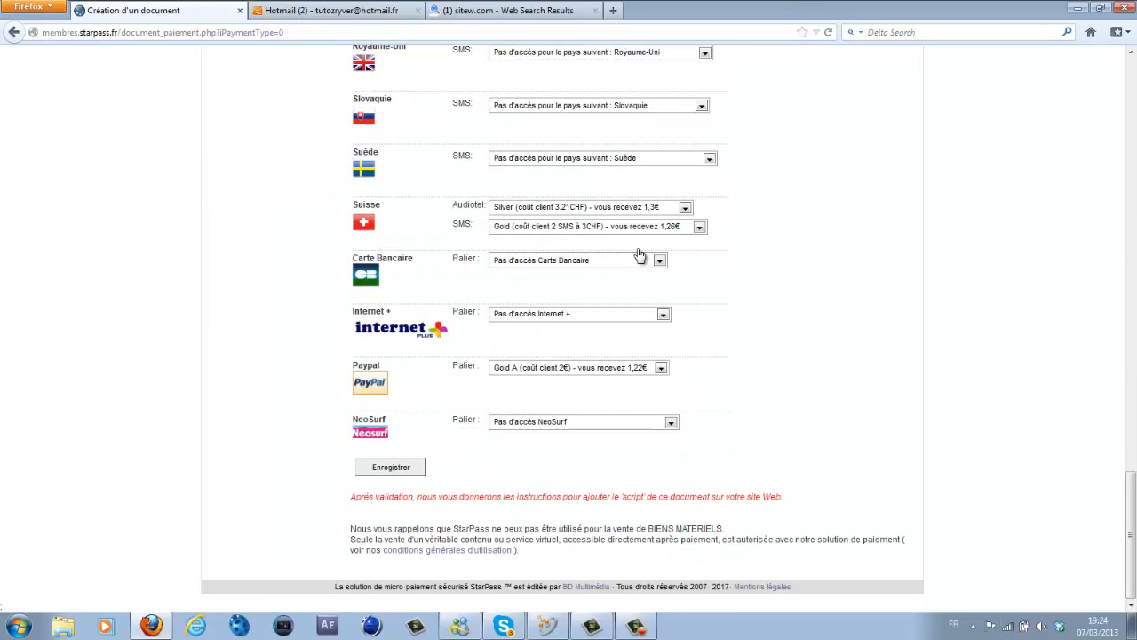
left_click(391, 467)
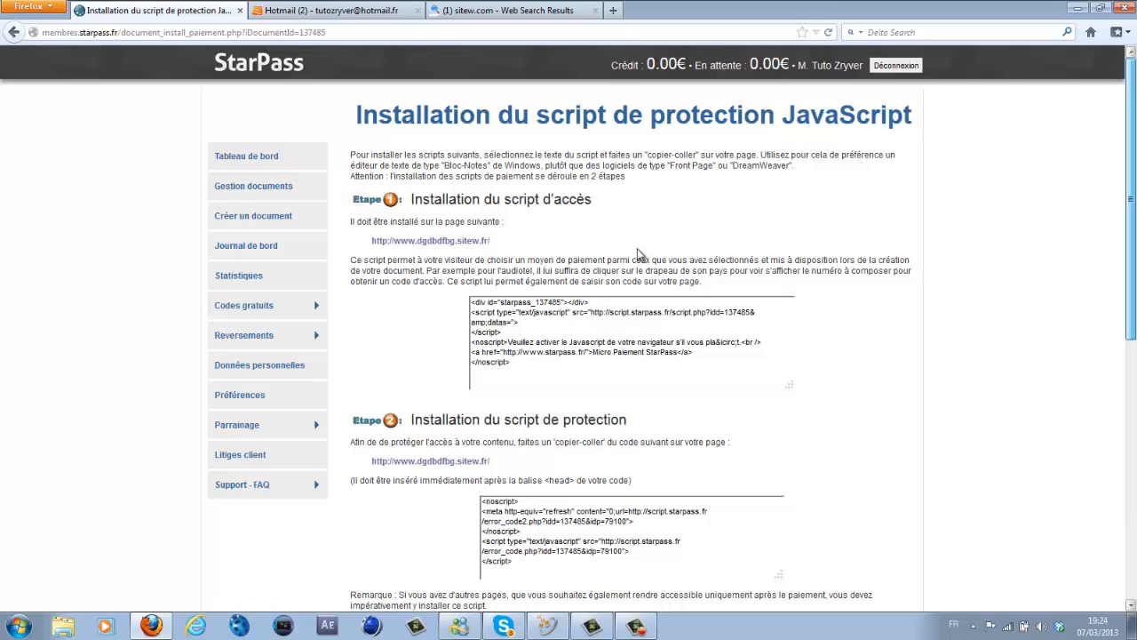
scroll(638, 255, "down", 5)
scroll(638, 255, "up", 5)
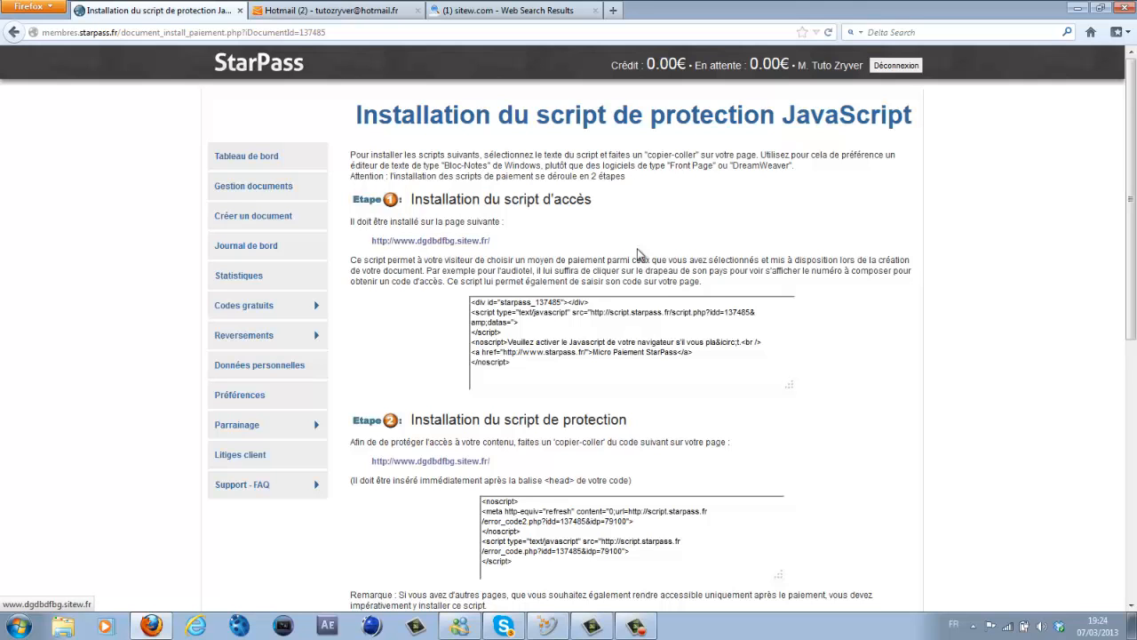
scroll(638, 255, "down", 3)
scroll(637, 255, "up", 3)
scroll(637, 255, "down", 8)
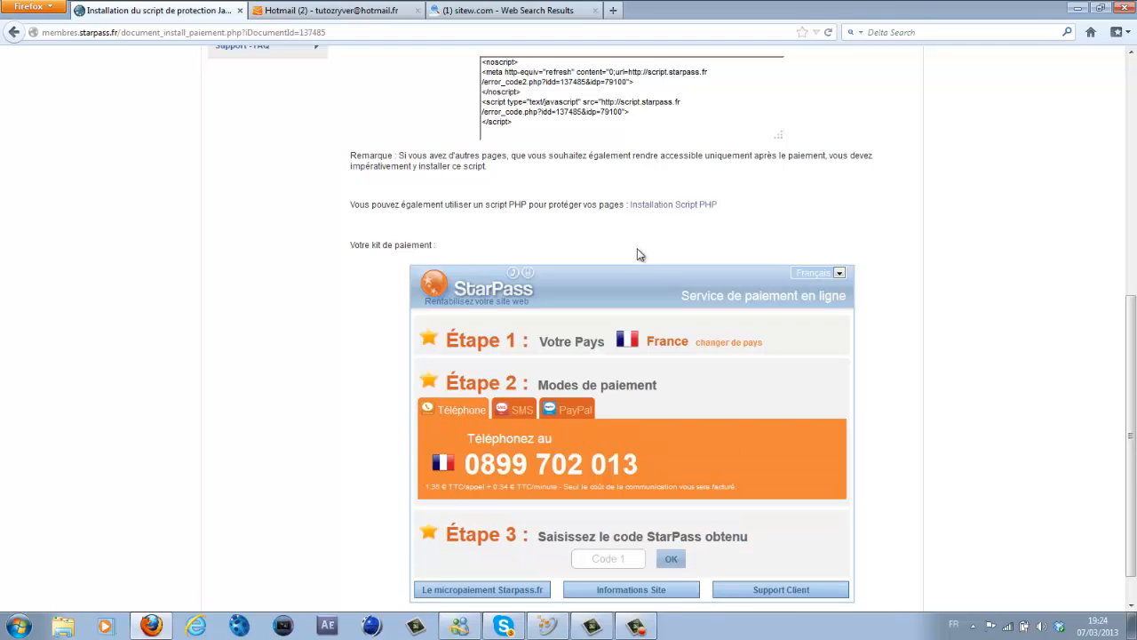
left_click(638, 252)
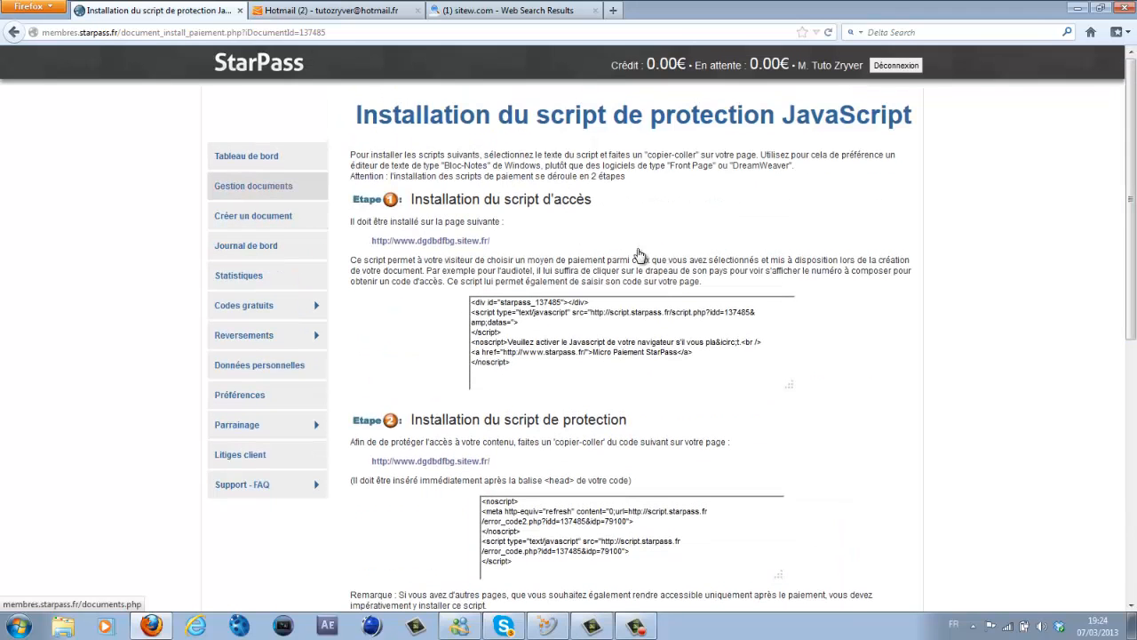
left_click(258, 187)
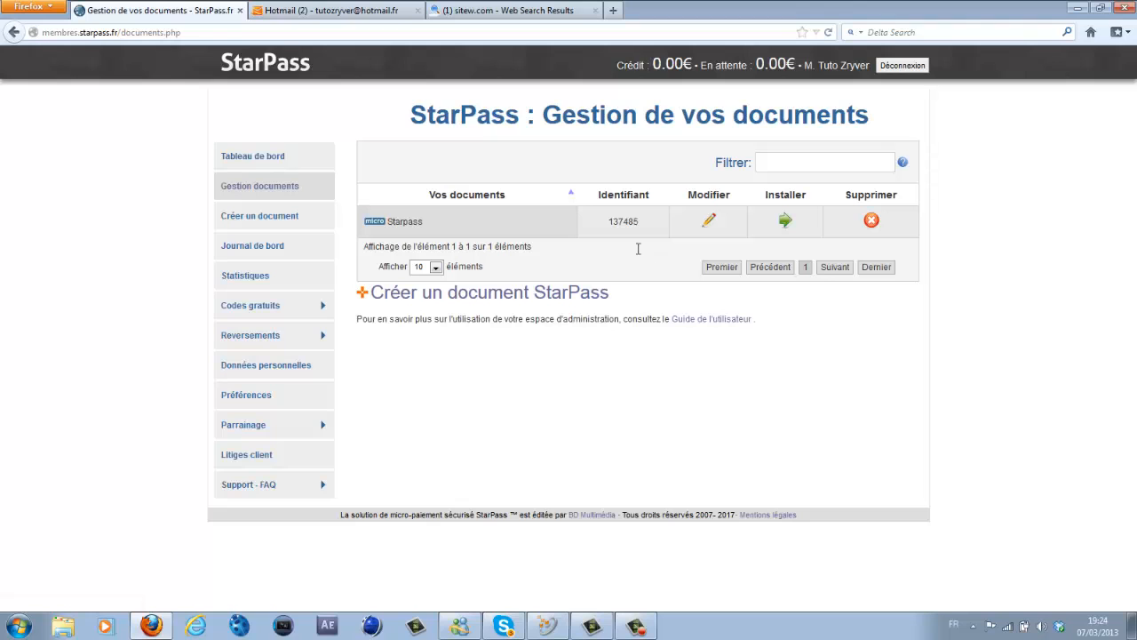
left_click(640, 256)
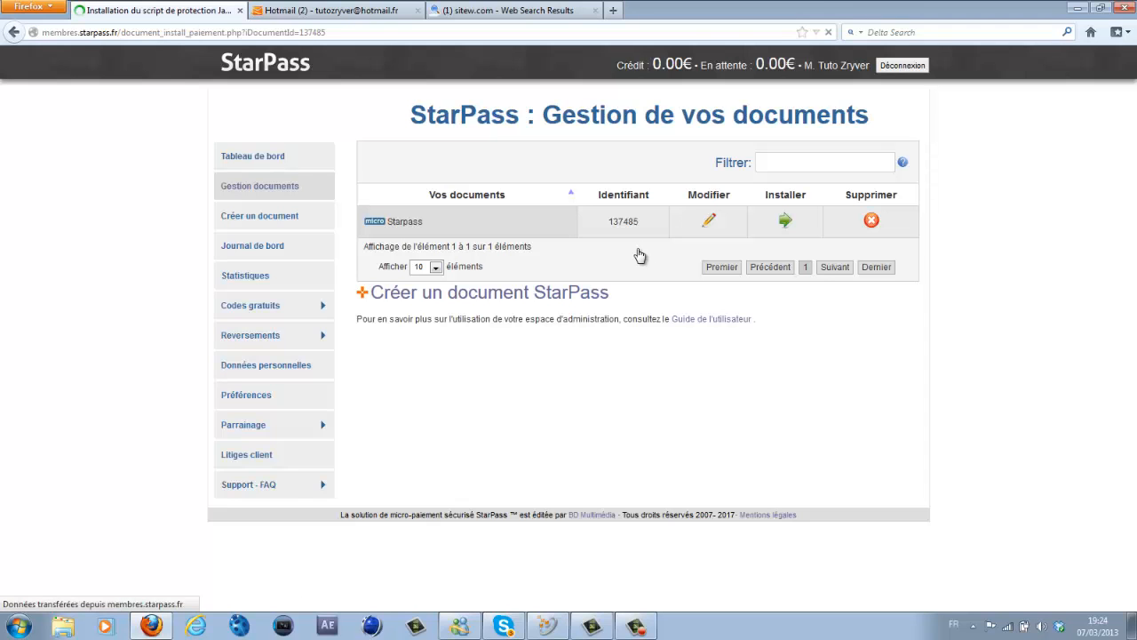
- Select the payment kit's phone number and bring the Skype chat to the front
scroll(638, 255, "down", 5)
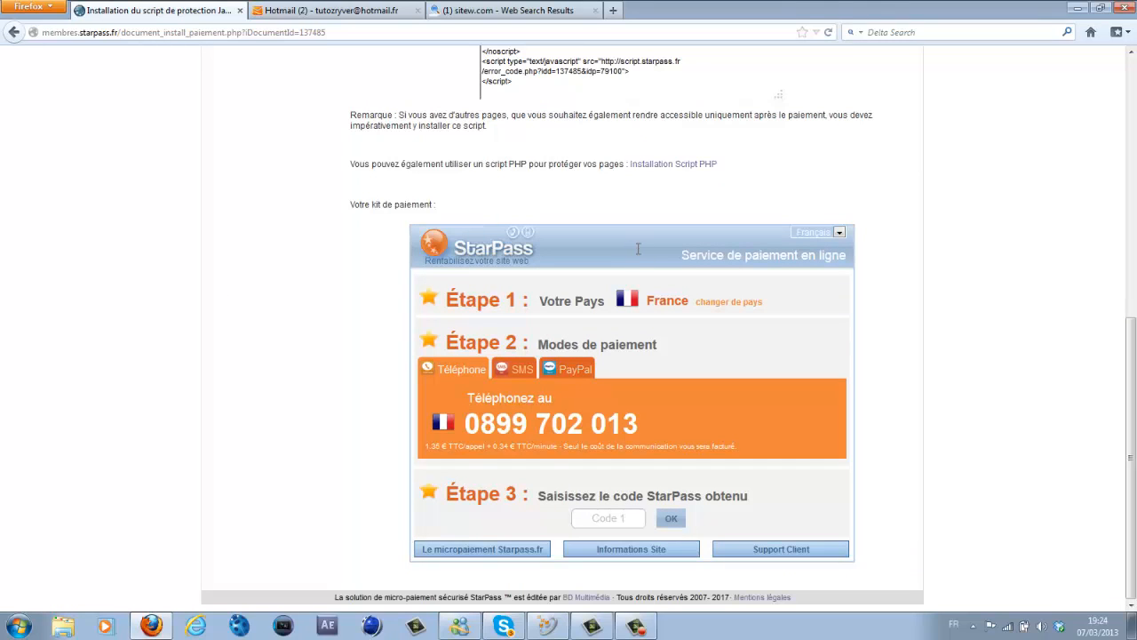
left_click_drag(465, 424, 640, 423)
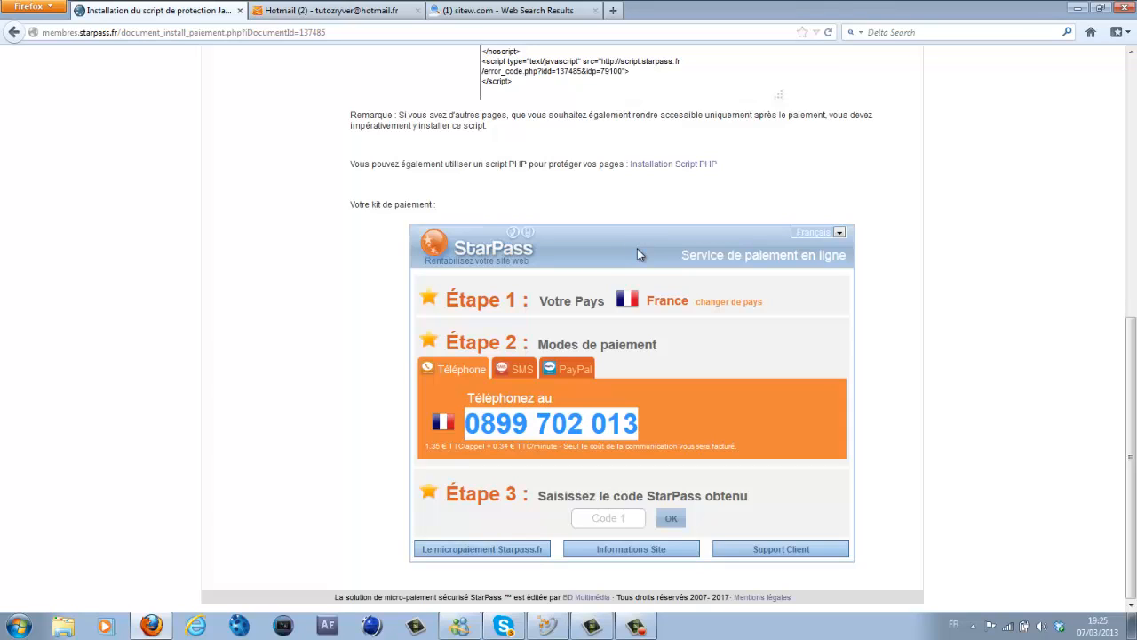
left_click_drag(426, 446, 510, 446)
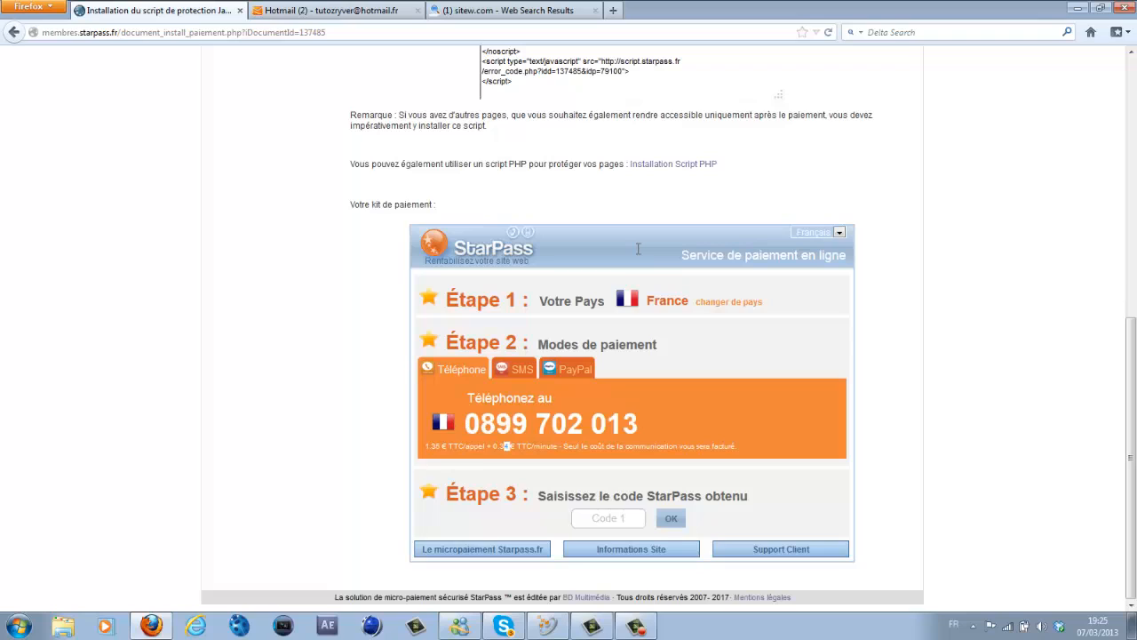
left_click(511, 446)
left_click_drag(465, 424, 638, 424)
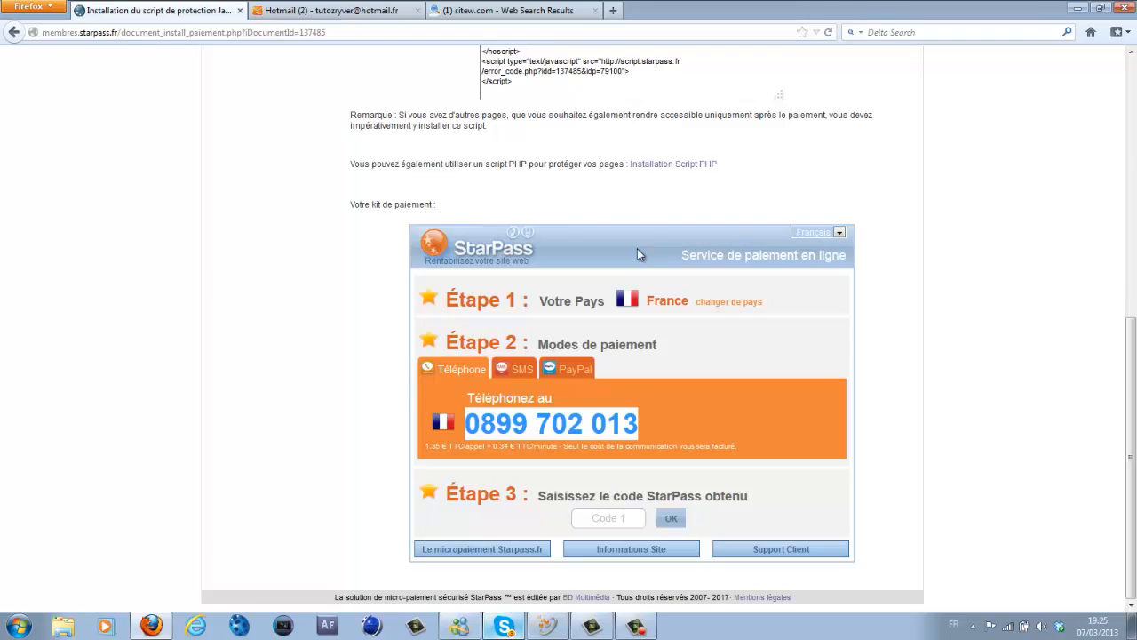
left_click(503, 625)
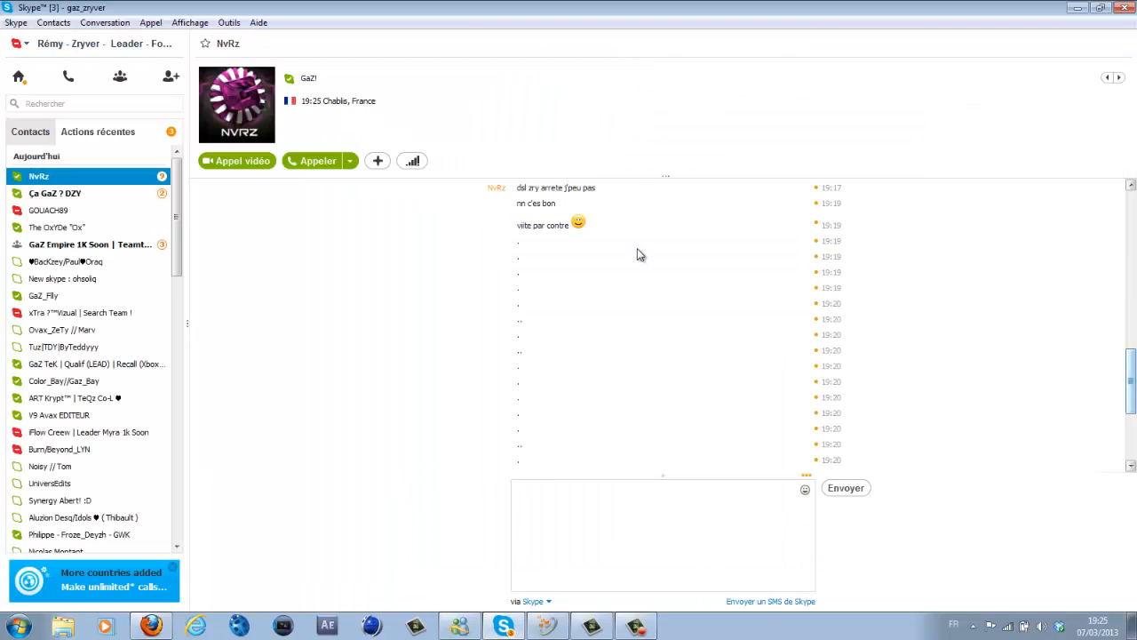
- Send 't la ?', 'Pour payer ton edit , dis moi ton pays ?' and the calling instructions
type("t la ?")
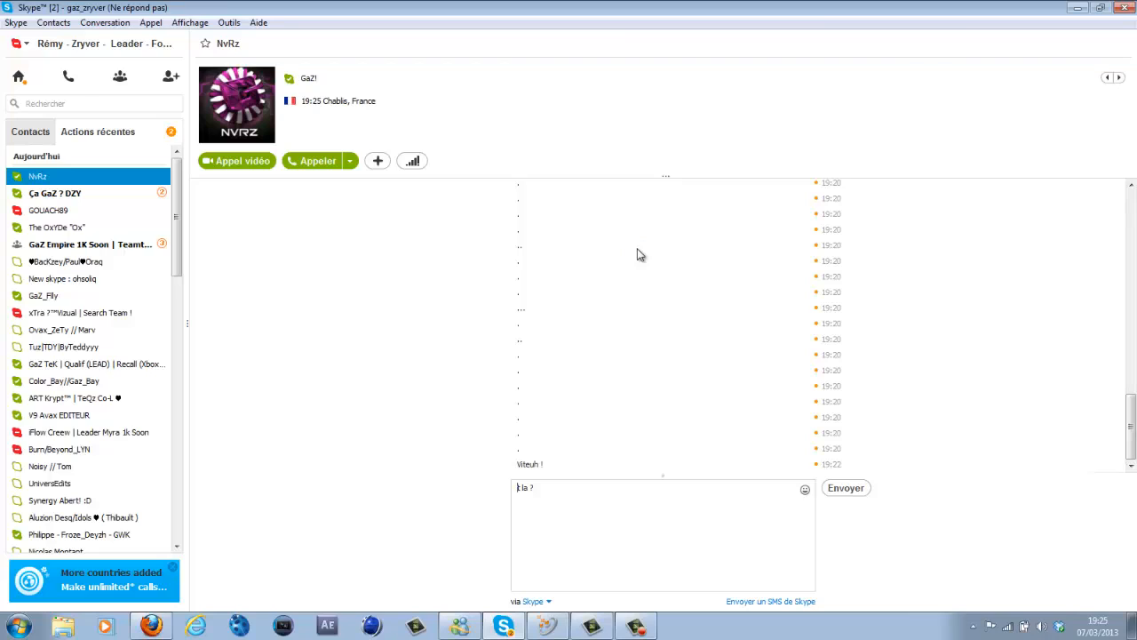
key("Return")
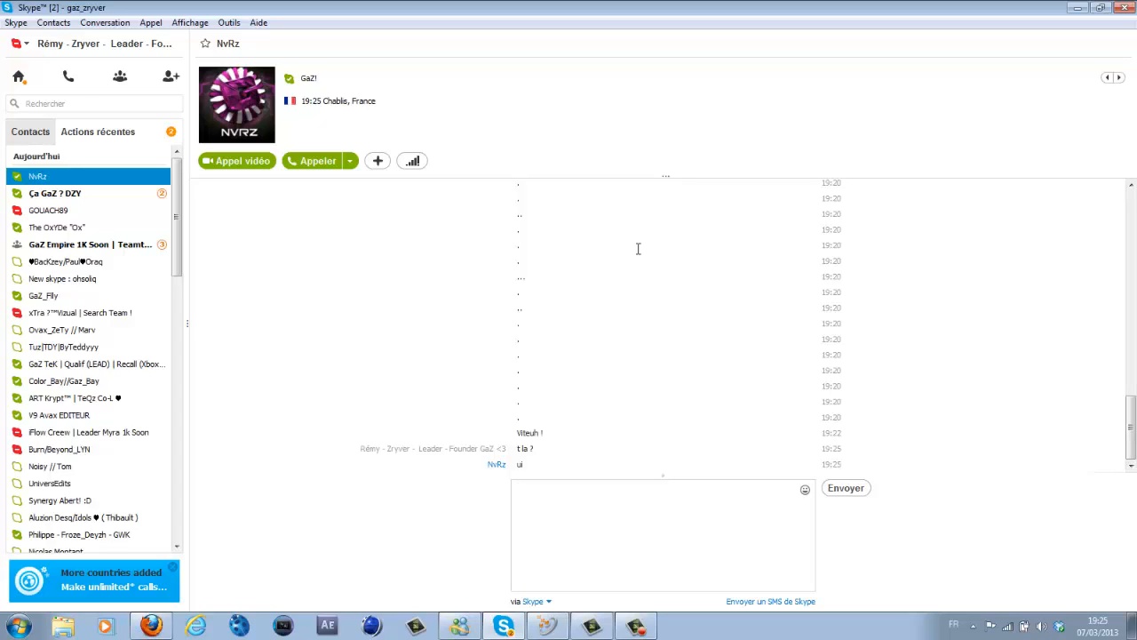
type("Pour payer ton edit , dis moi ton pays ?")
key("Return")
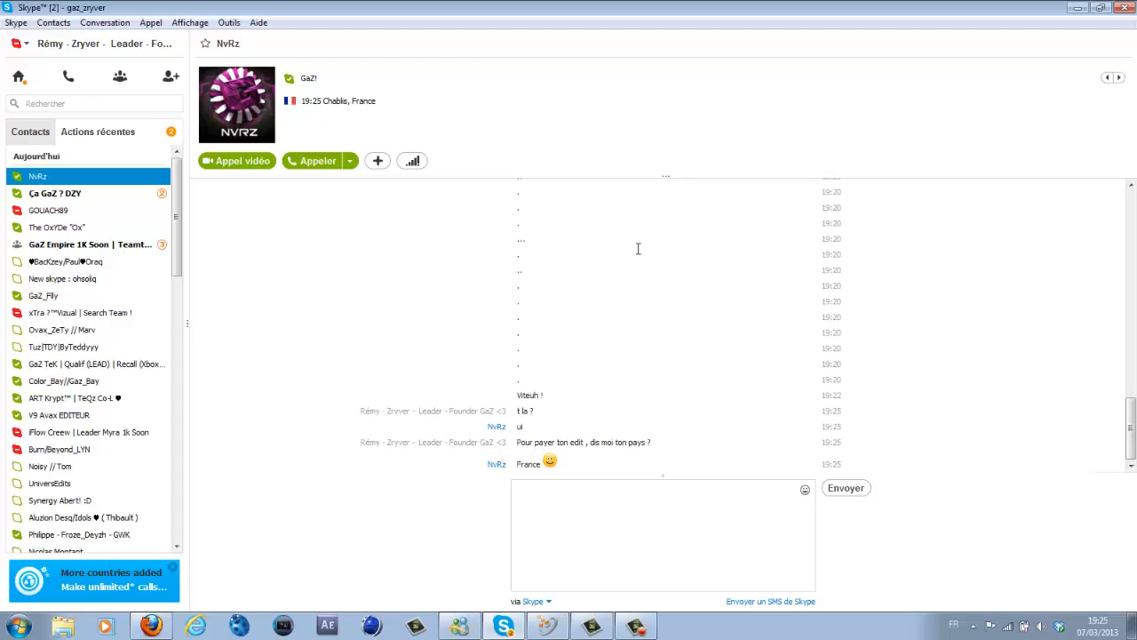
type("donc je te donne le numéro , tu l'appelle")
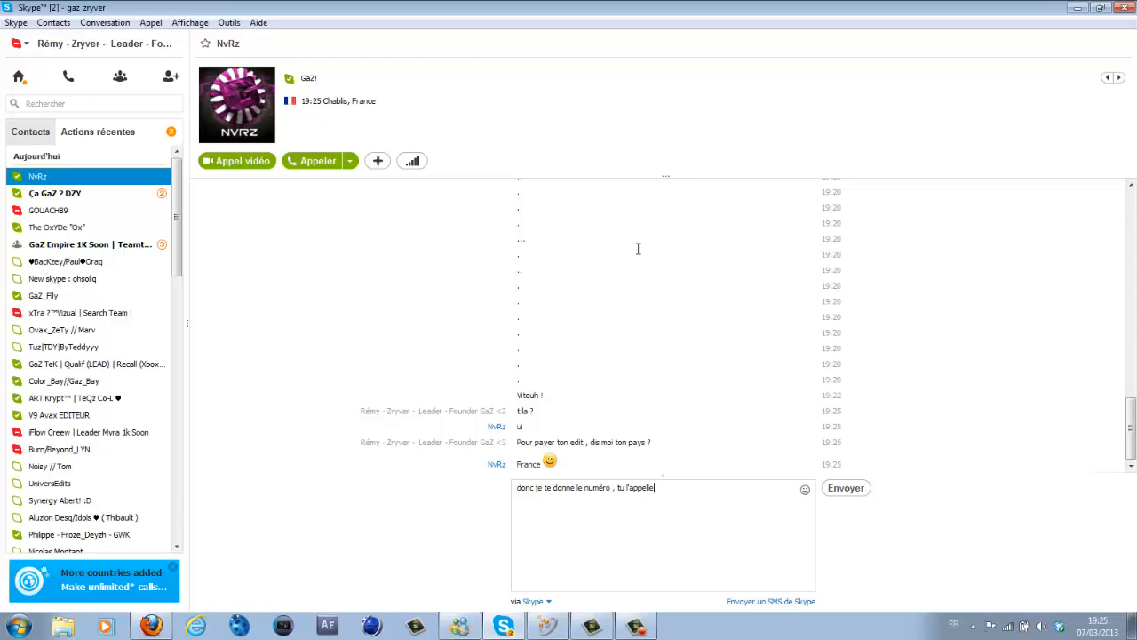
type(" , tu va ecouter une voix de femme qui te donne u")
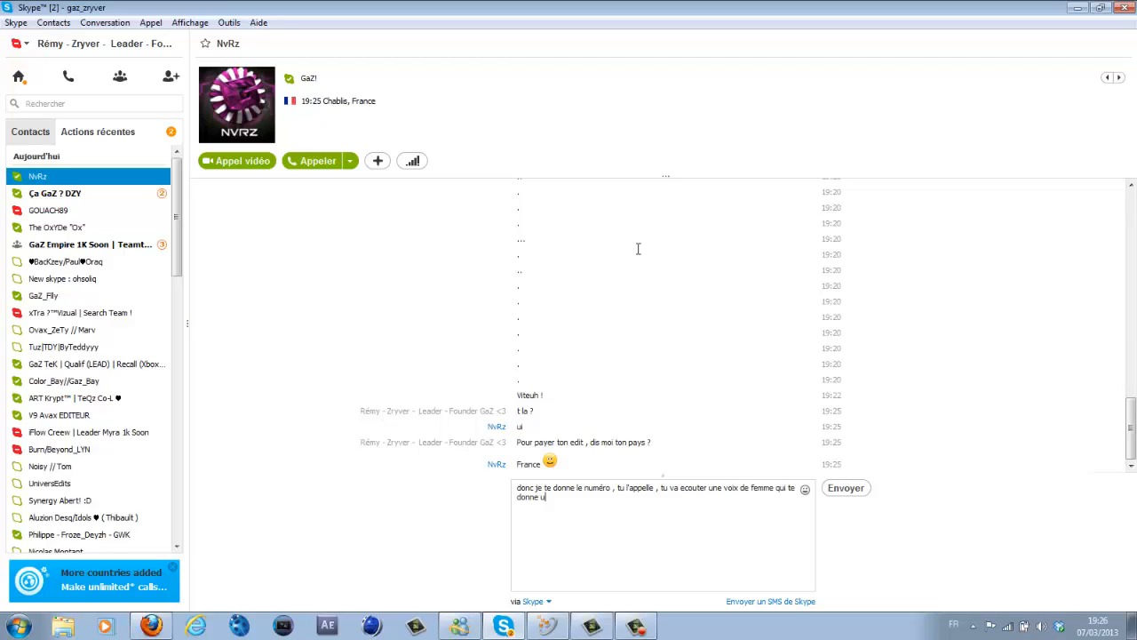
type("n code , note le et envoi le moi")
key("Return")
- Send the payment phone number to the contact in the Skype chat
type("v")
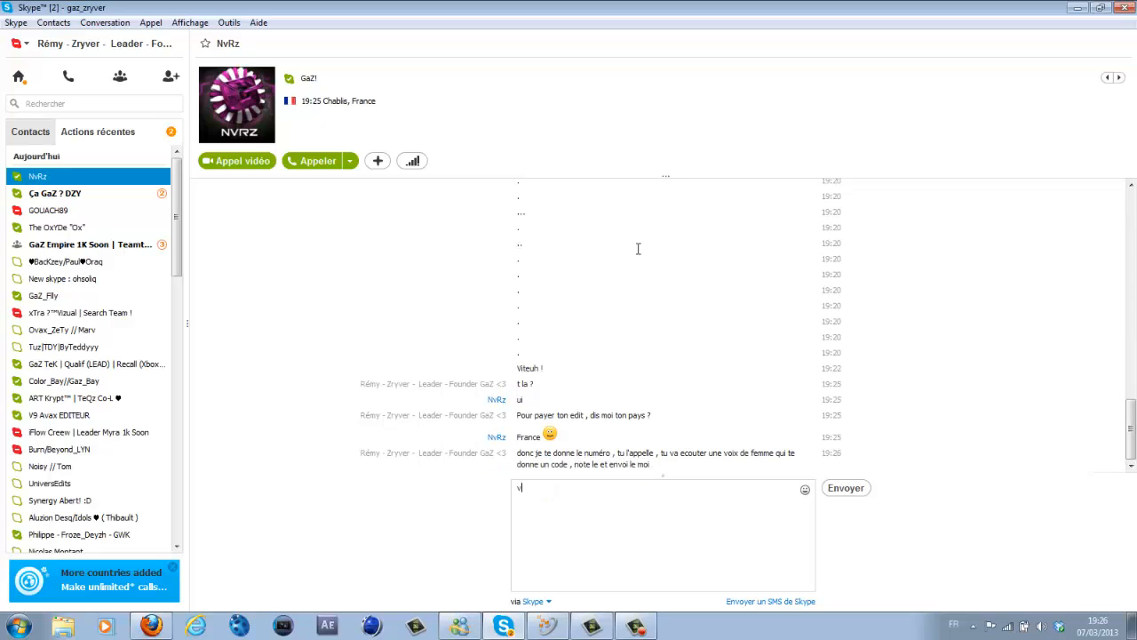
key("BackSpace")
key("Return")
- Back in StarPass, copy the payment phone number and select its last digits 013
key("alt+Tab")
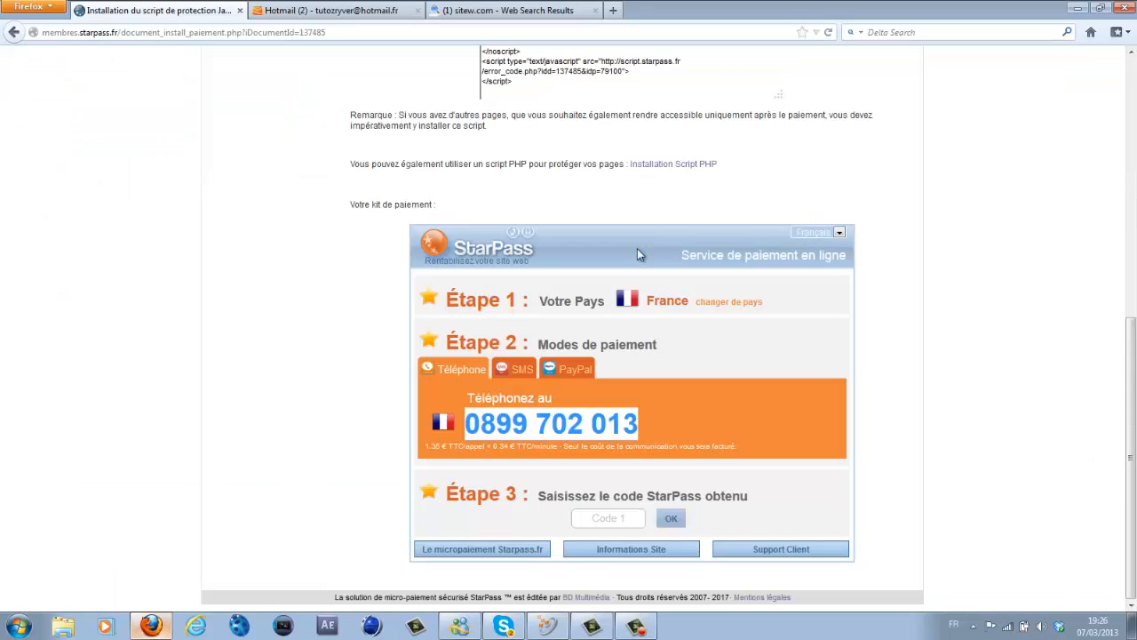
triple_click(625, 422)
right_click(625, 420)
left_click(654, 427)
key("alt+Tab")
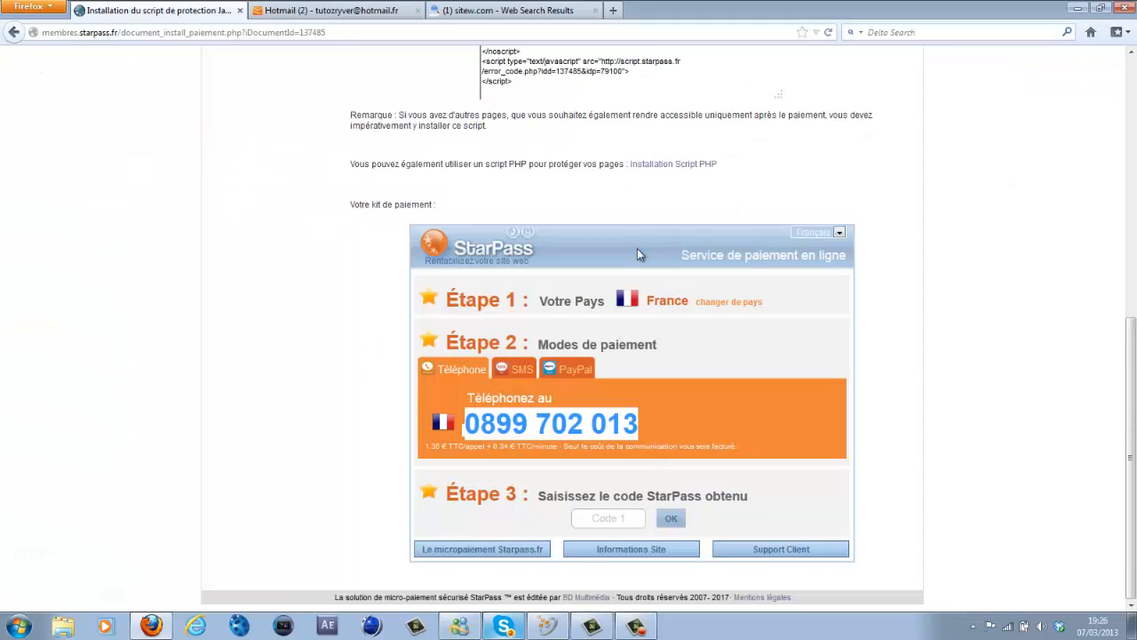
key("alt+Tab")
double_click(615, 424)
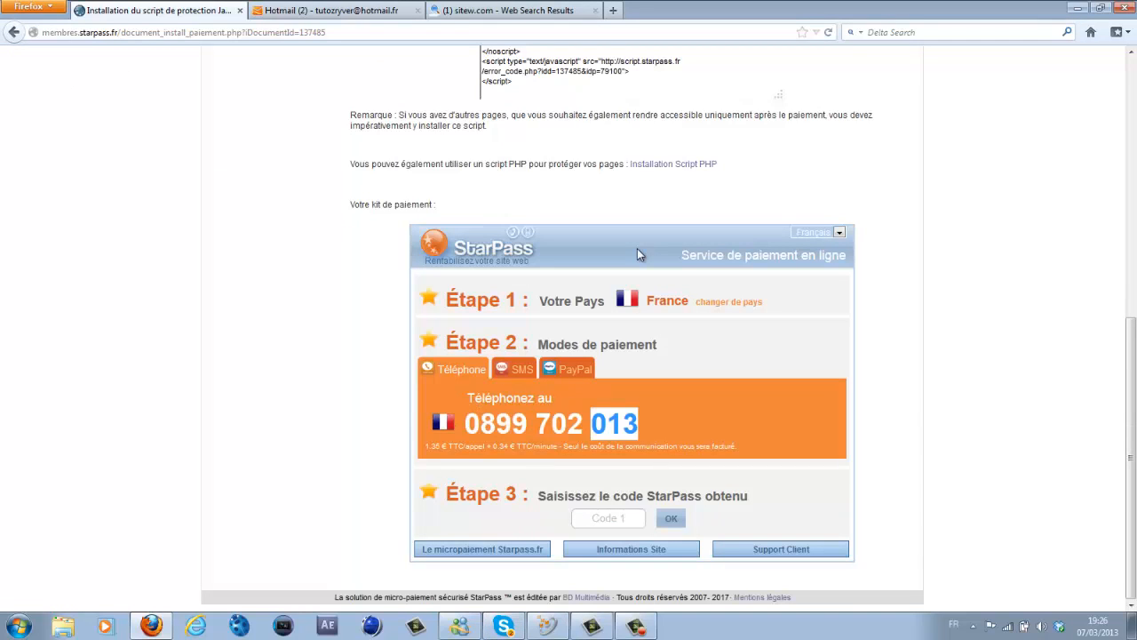
- Focus the Code 1 field, return to the top of the page, and expand Reversements
left_click(609, 518)
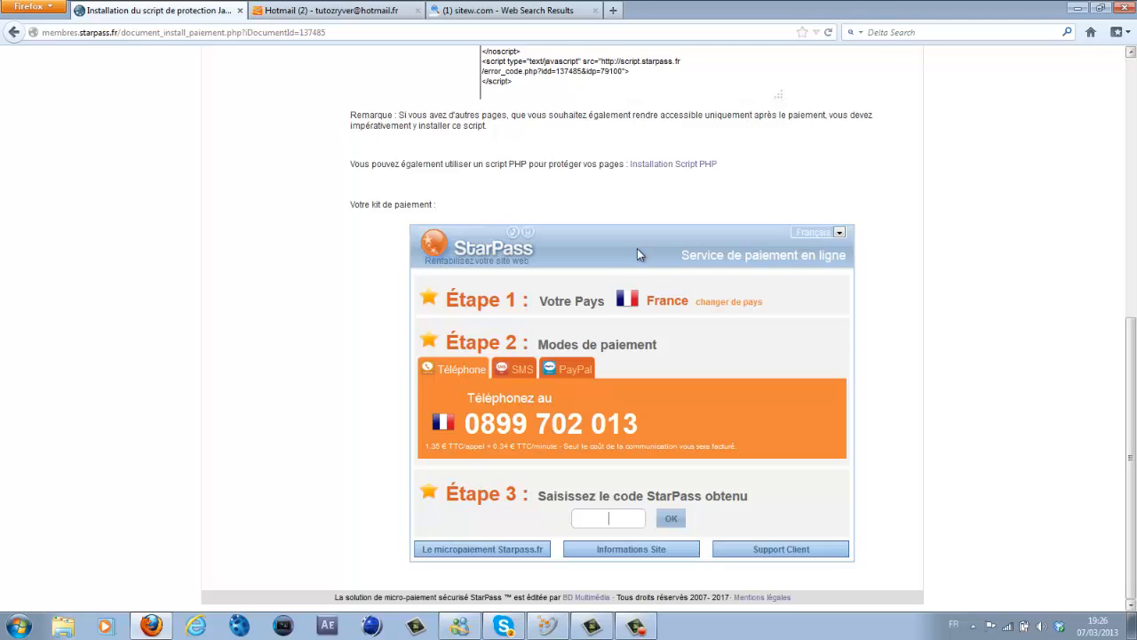
scroll(640, 255, "up", 3)
scroll(640, 255, "up", 8)
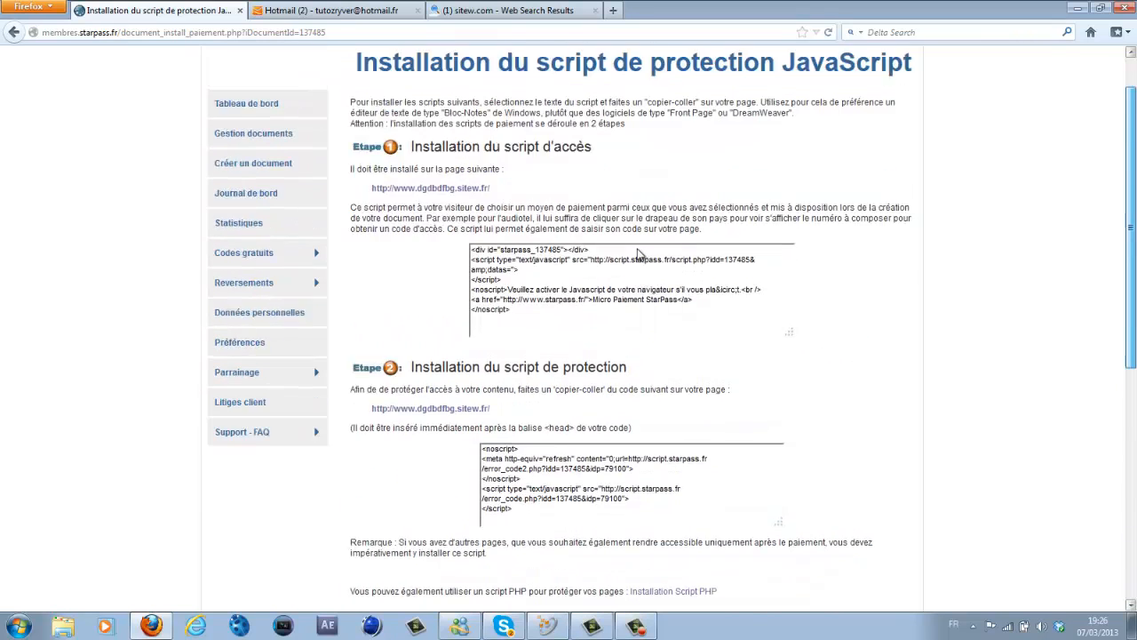
scroll(640, 255, "down", 8)
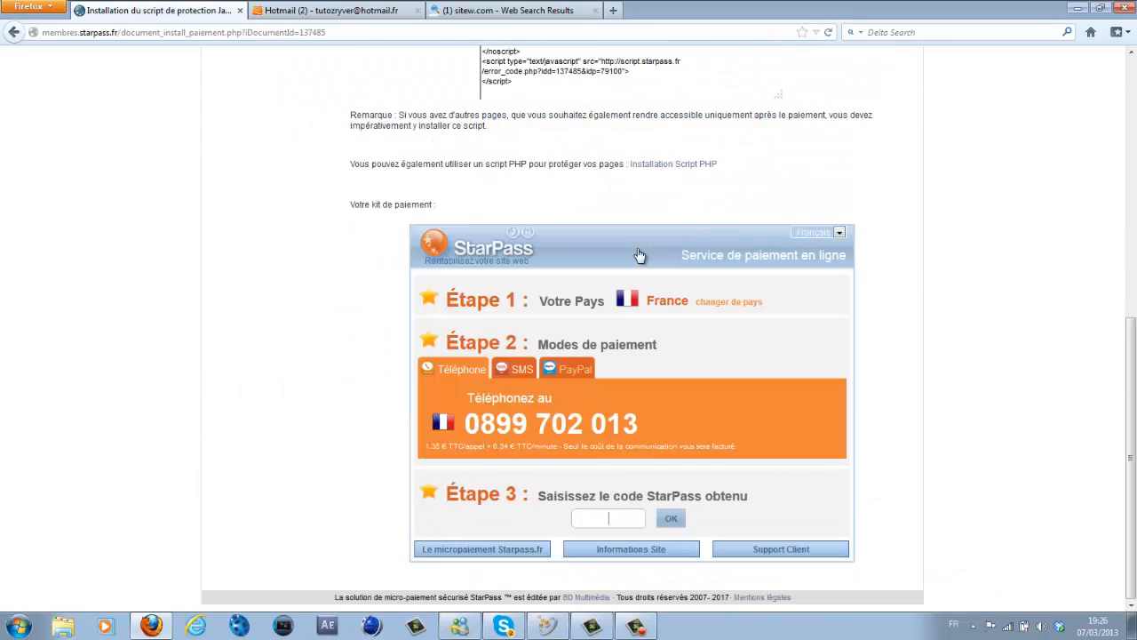
scroll(637, 255, "up", 10)
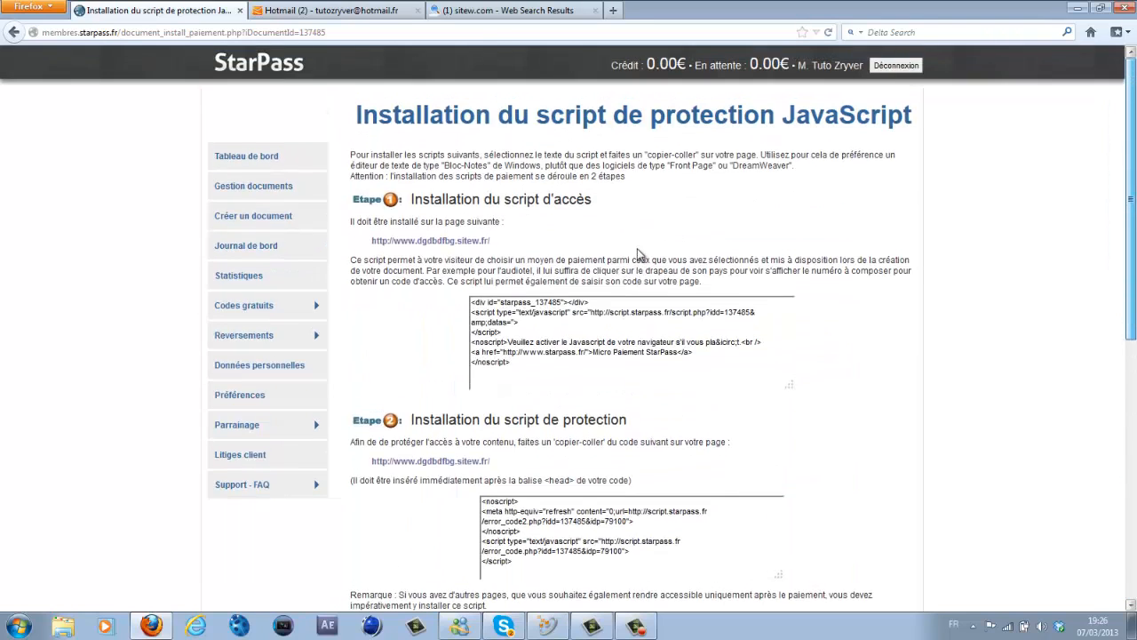
scroll(637, 255, "down", 10)
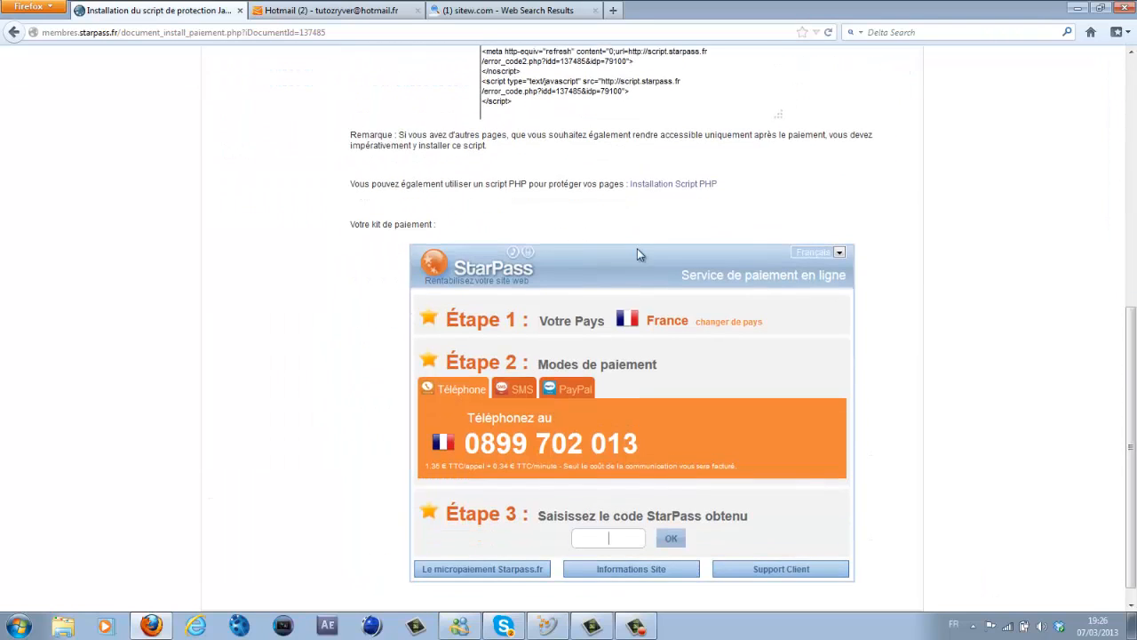
scroll(637, 255, "up", 10)
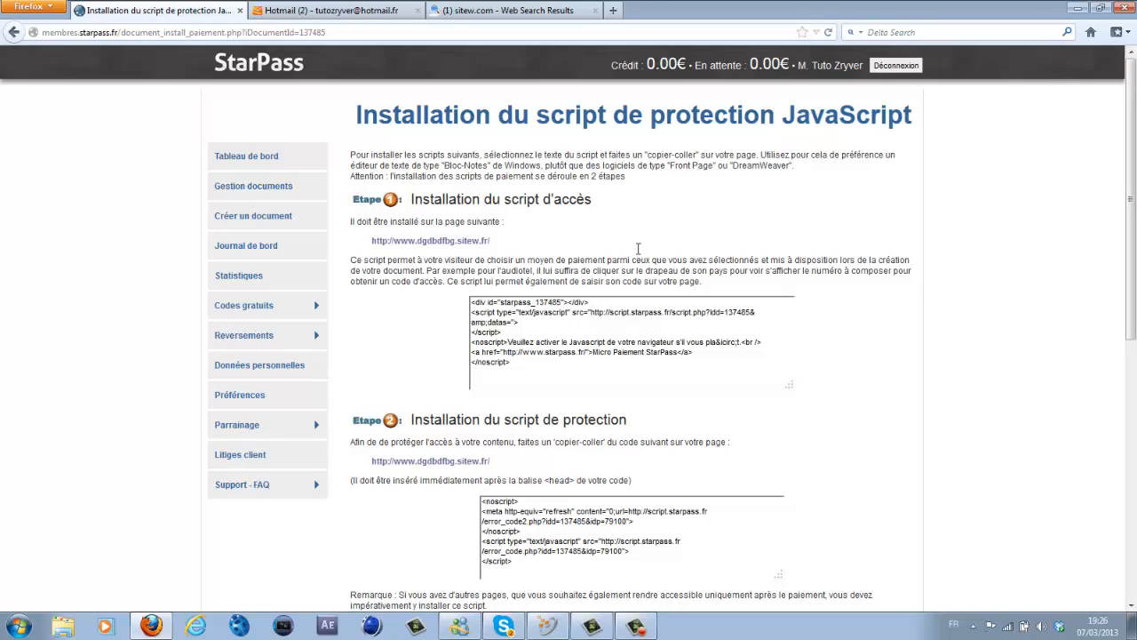
left_click(244, 336)
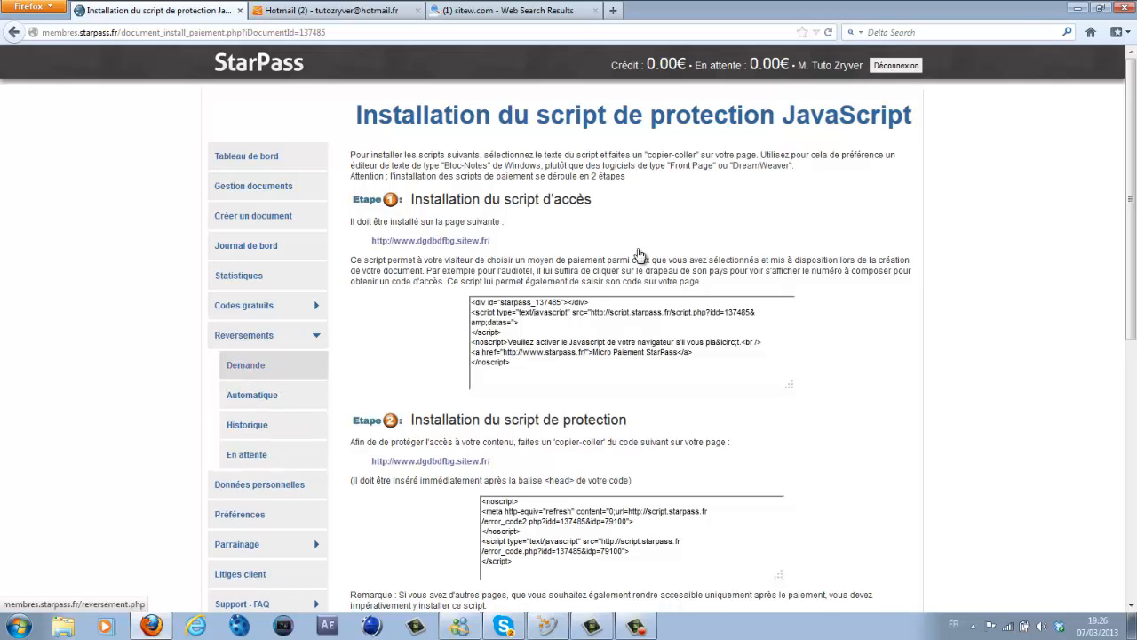
- Open Reversements > Demande and highlight the cheque and bank transfer modes and 15 € minimum
left_click(247, 365)
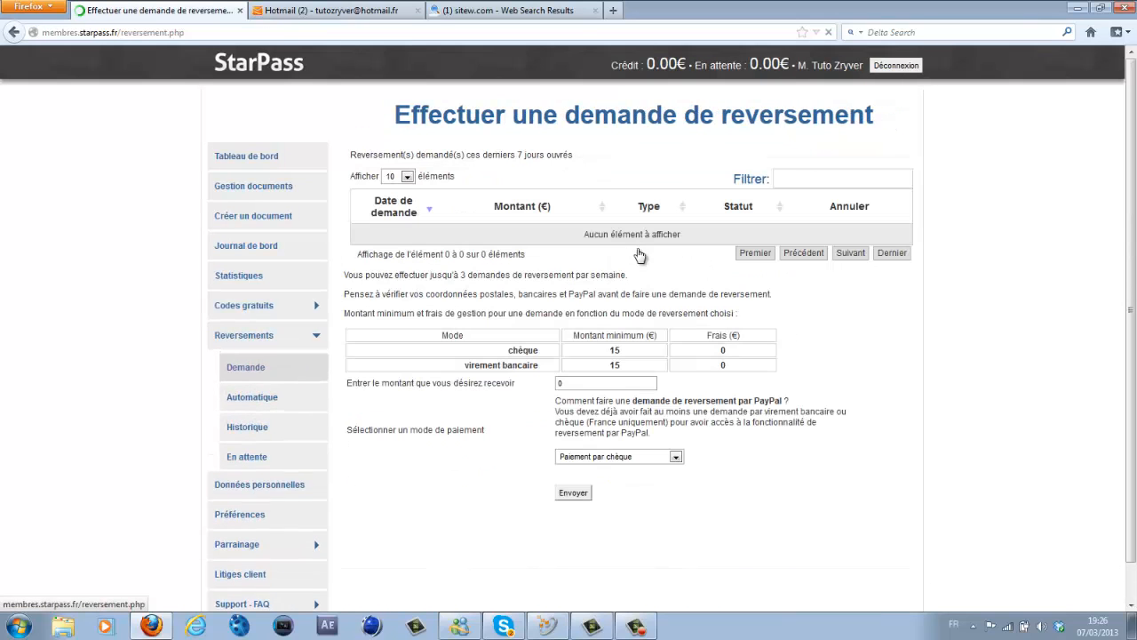
left_click_drag(508, 350, 539, 350)
left_click_drag(465, 365, 540, 366)
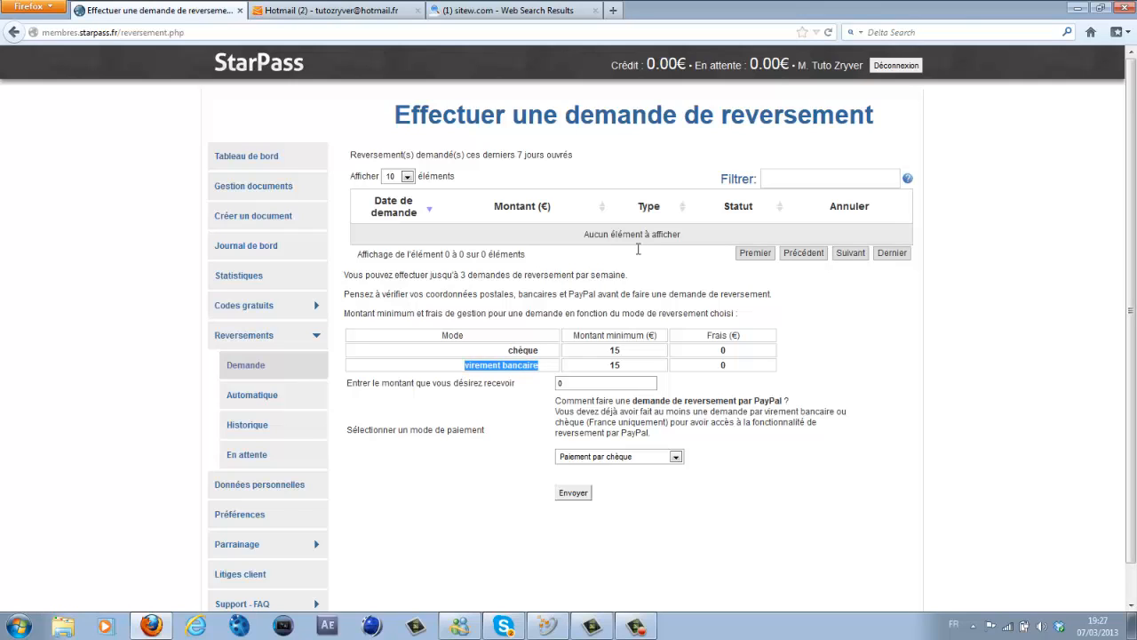
left_click_drag(752, 401, 786, 401)
left_click(785, 401)
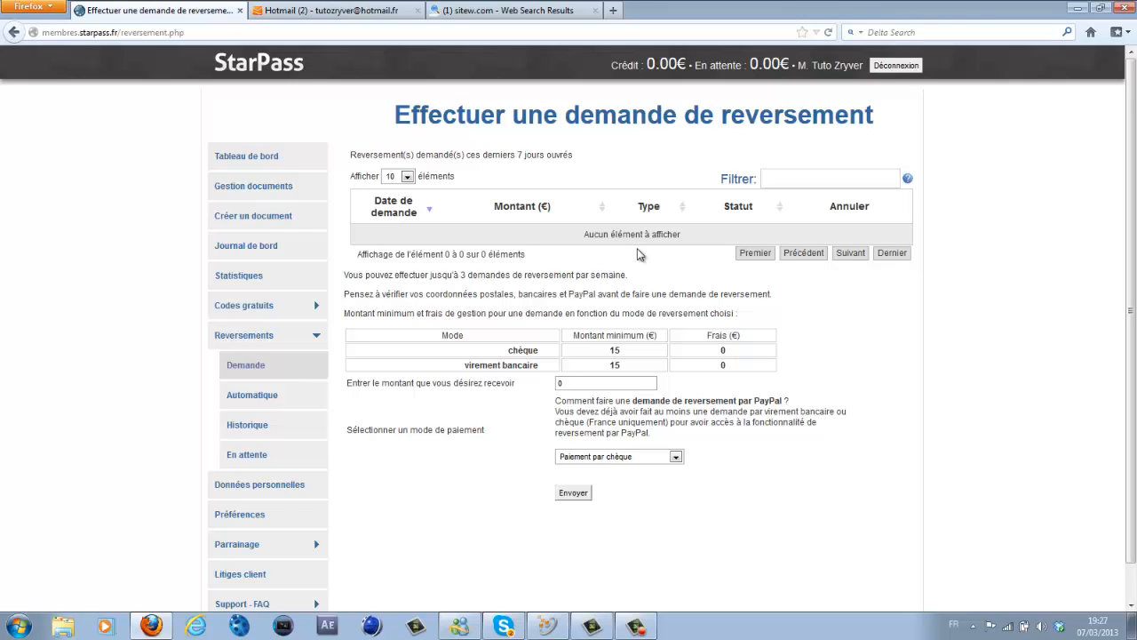
double_click(615, 350)
- Enter 15 as the payout amount, see it refused, then leave the amount field empty
left_click(640, 254)
key("Tab")
type("15")
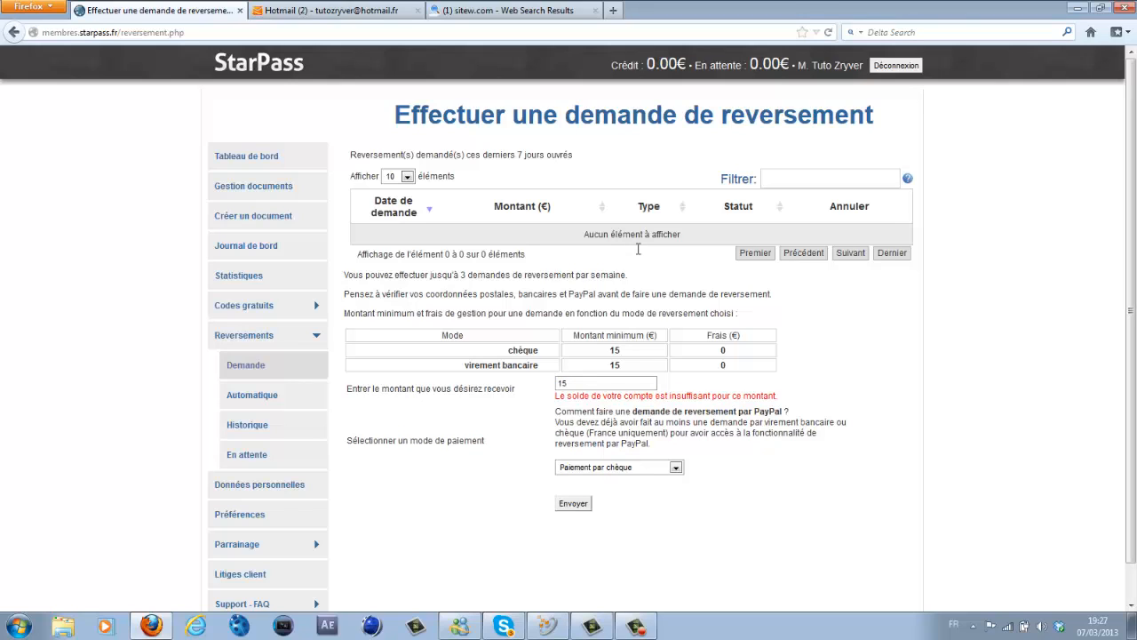
key("shift+Left")
key("shift+Left")
type("50")
key("BackSpace")
key("BackSpace")
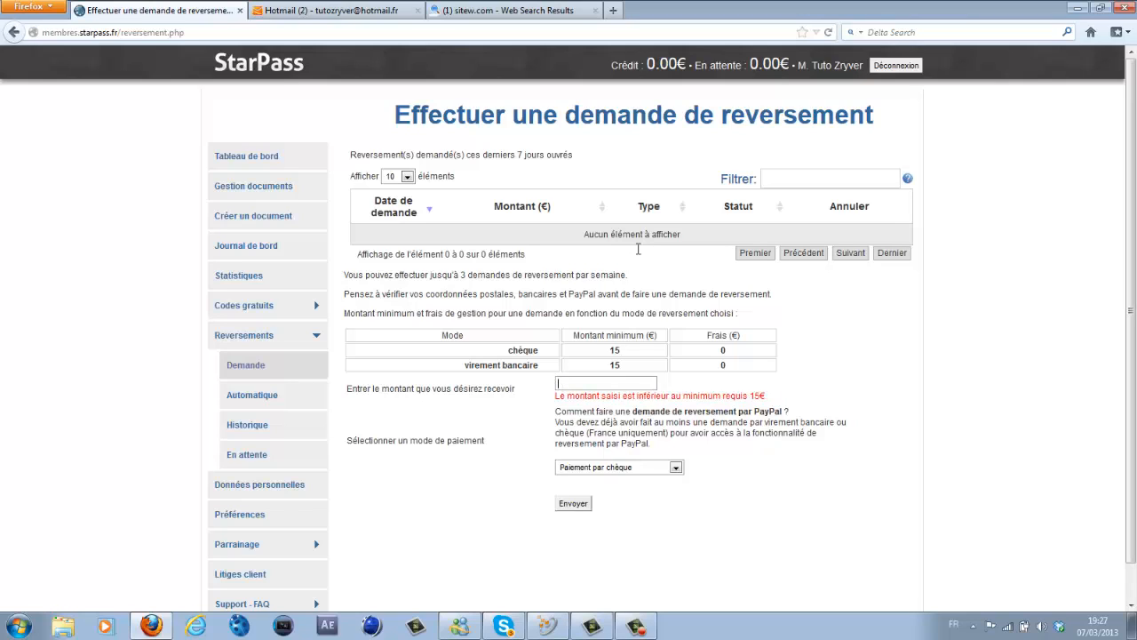
- Review the payout mode table: zero cheque fee and the 15 € bank transfer minimum
left_click_drag(626, 412, 631, 411)
double_click(724, 350)
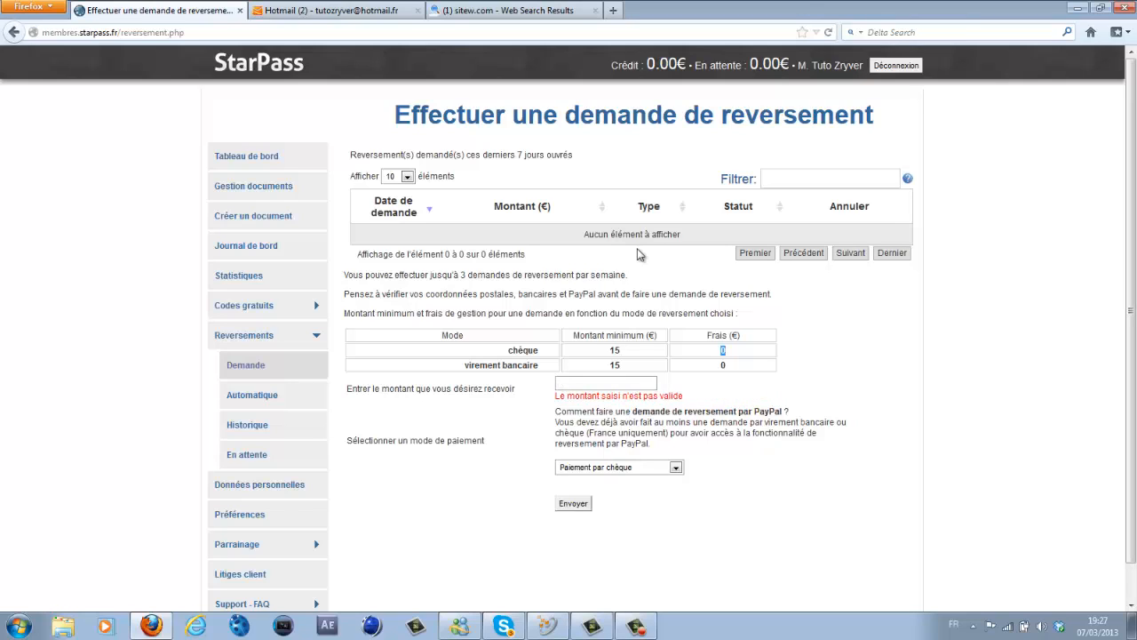
left_click(638, 250)
double_click(615, 365)
left_click(615, 365)
left_click_drag(620, 365, 615, 365)
left_click(620, 366)
mouse_move(727, 365)
left_mouse_down()
mouse_move(721, 355)
mouse_move(720, 365)
left_mouse_up()
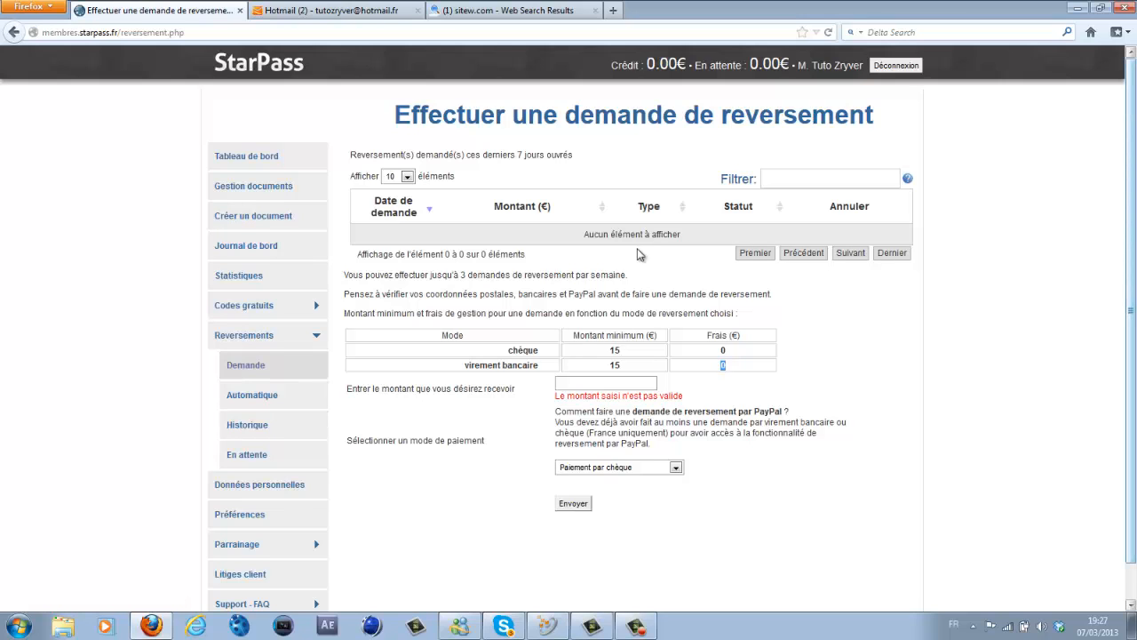
scroll(637, 255, "down", 1)
scroll(637, 255, "up", 1)
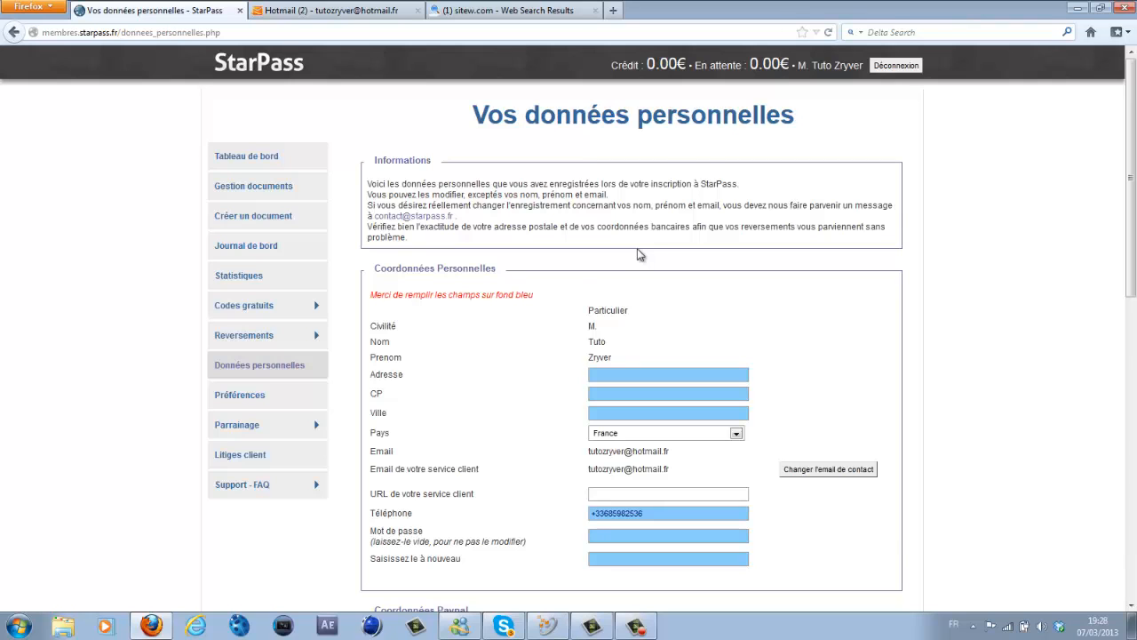
- Go back to the payout request page under Reversements and enter 15 as the amount
scroll(638, 255, "down", 7)
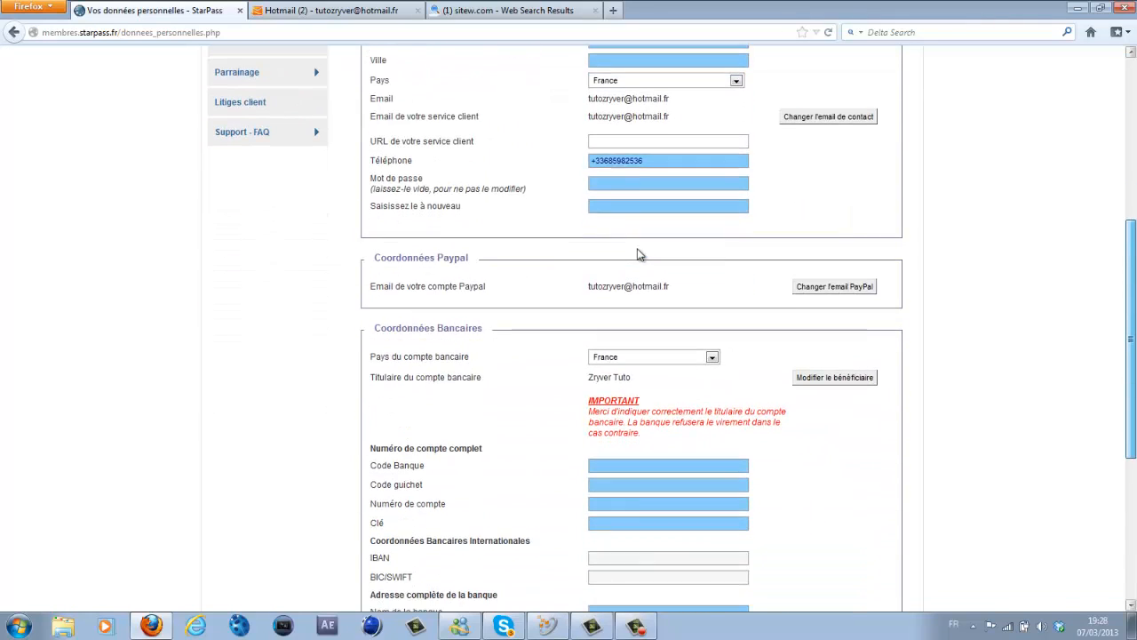
scroll(638, 255, "up", 7)
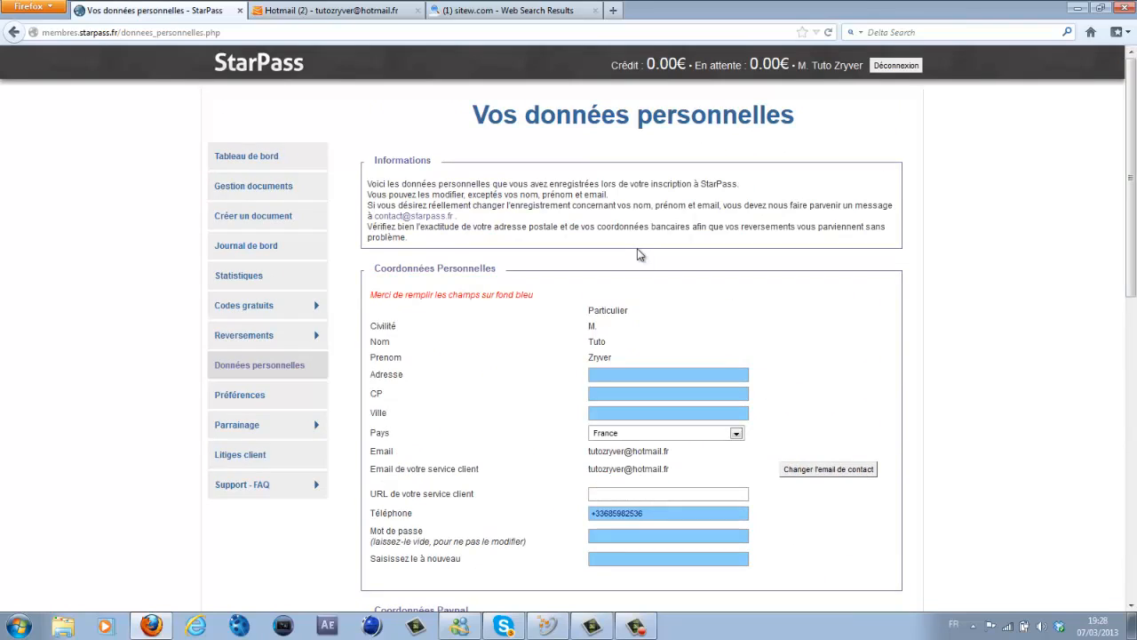
left_click(254, 336)
left_click(249, 365)
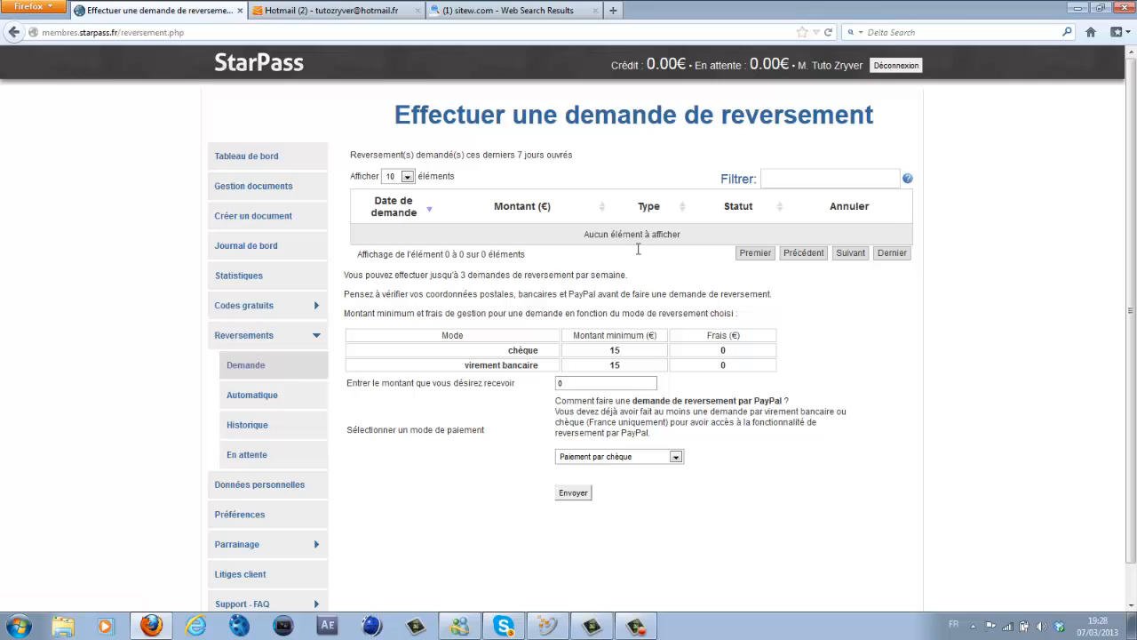
double_click(573, 383)
type("15")
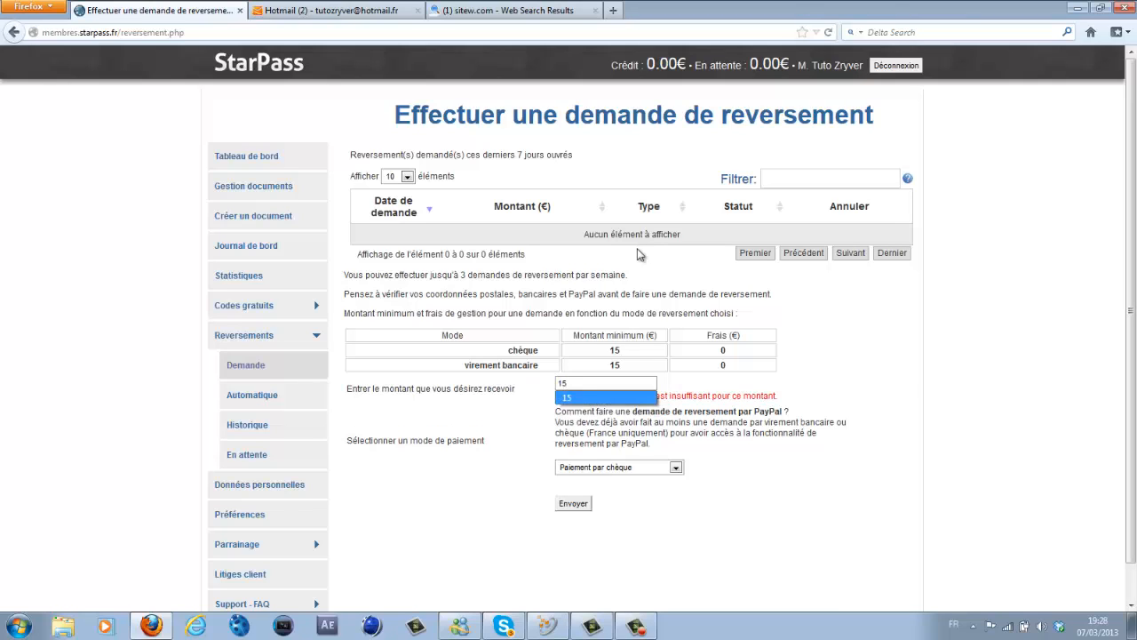
left_click(606, 397)
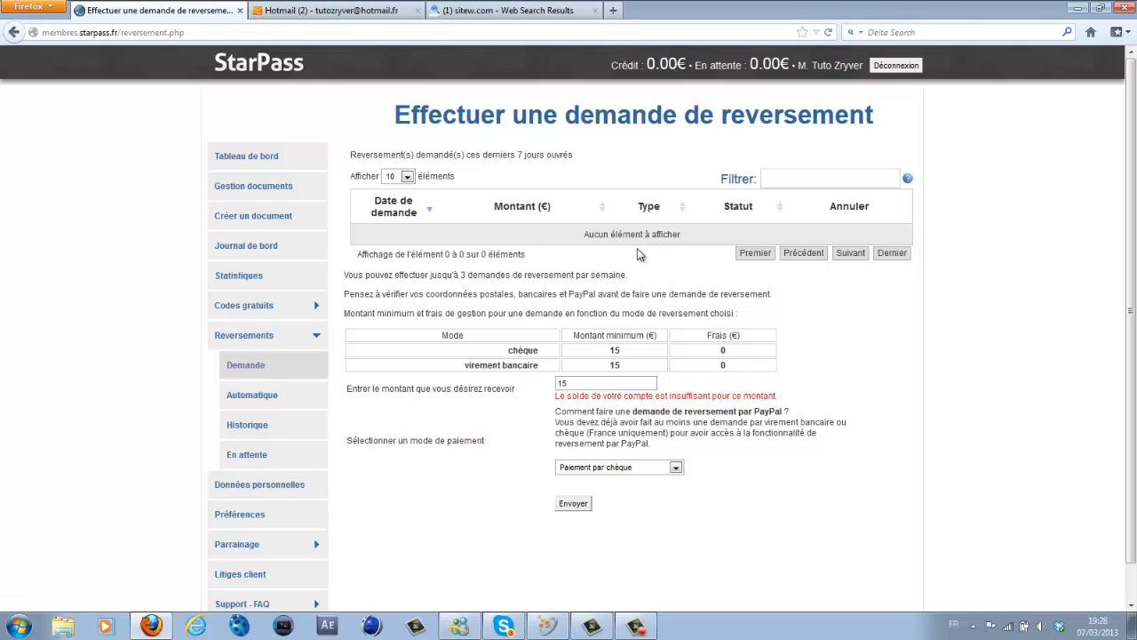
- Keep payment by cheque as the payment mode and re-enter 15 as the amount
left_click(626, 467)
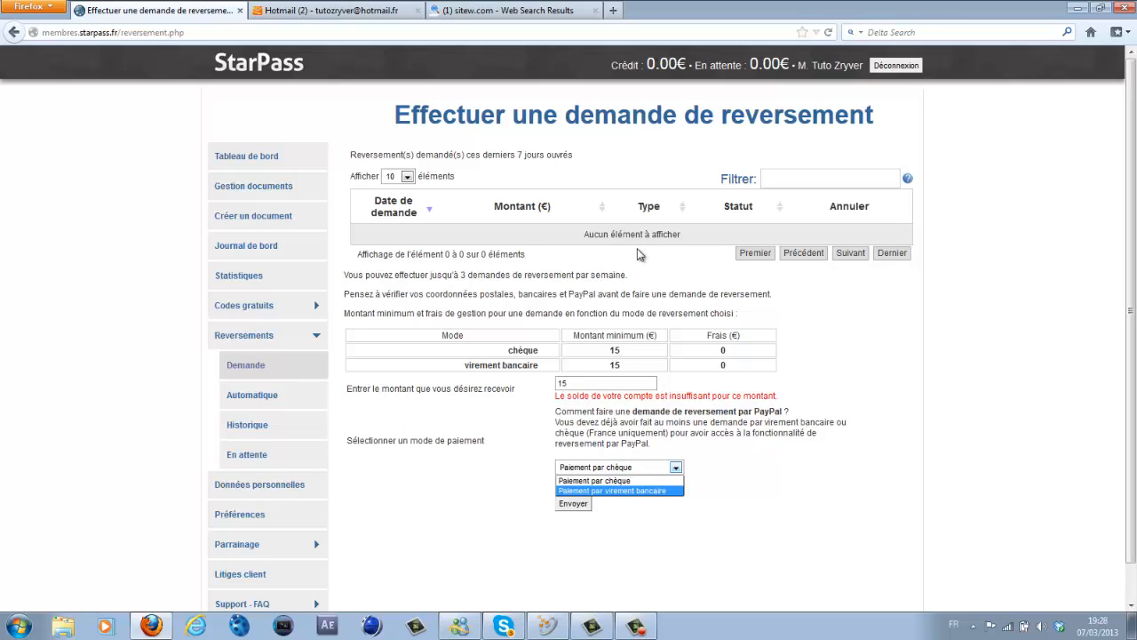
left_click(619, 480)
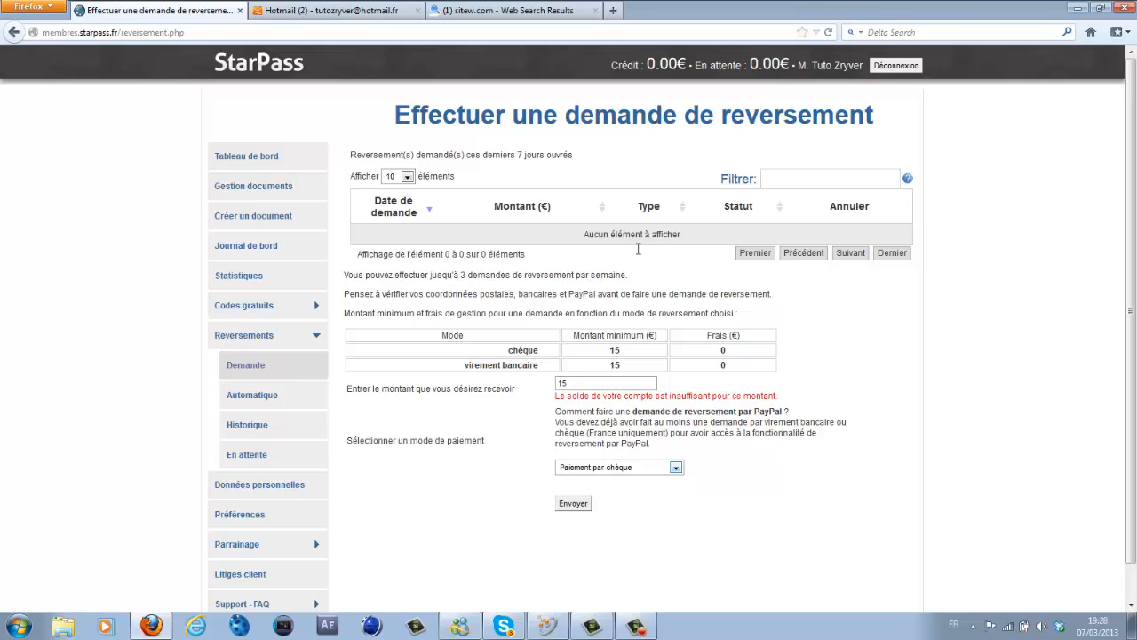
left_click(626, 467)
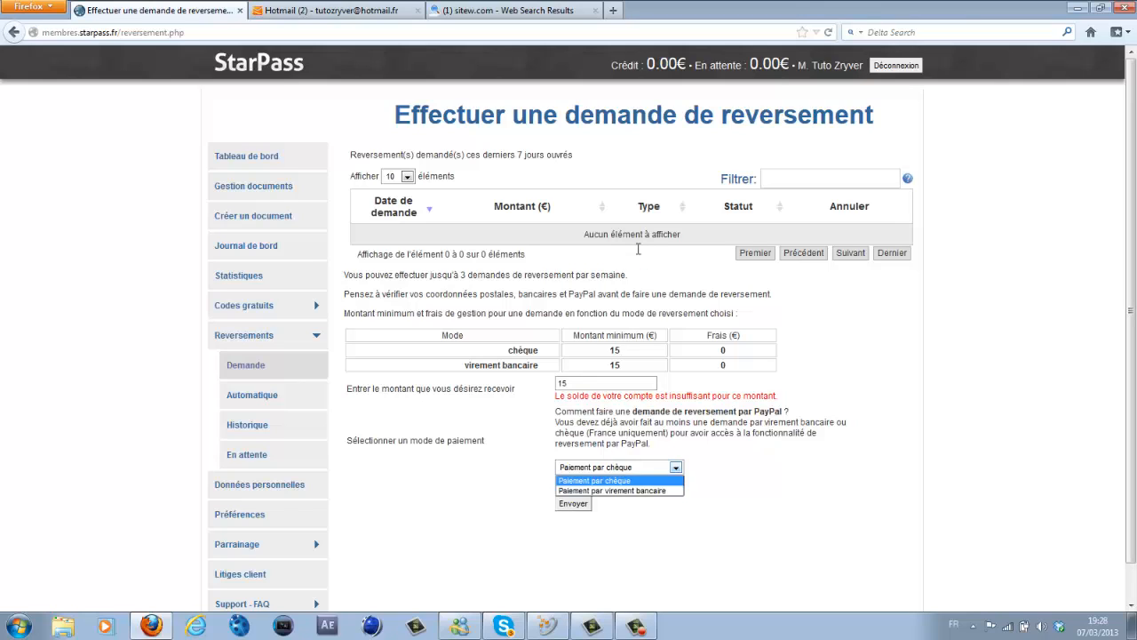
left_click(620, 481)
double_click(723, 366)
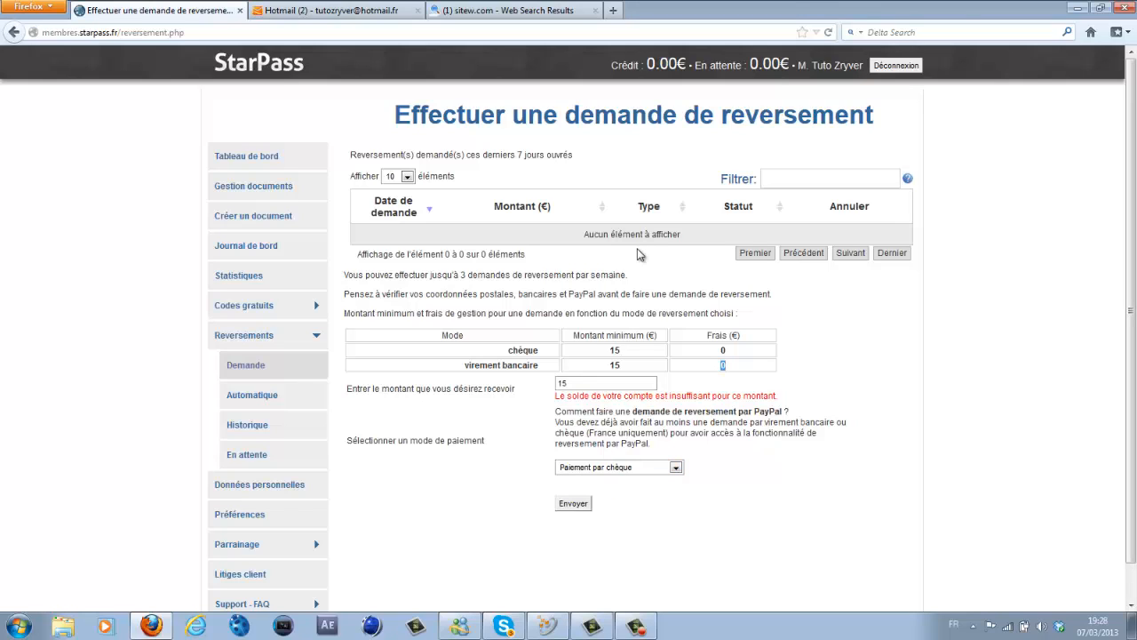
left_click(723, 365)
double_click(566, 383)
type("15")
key("ctrl+a")
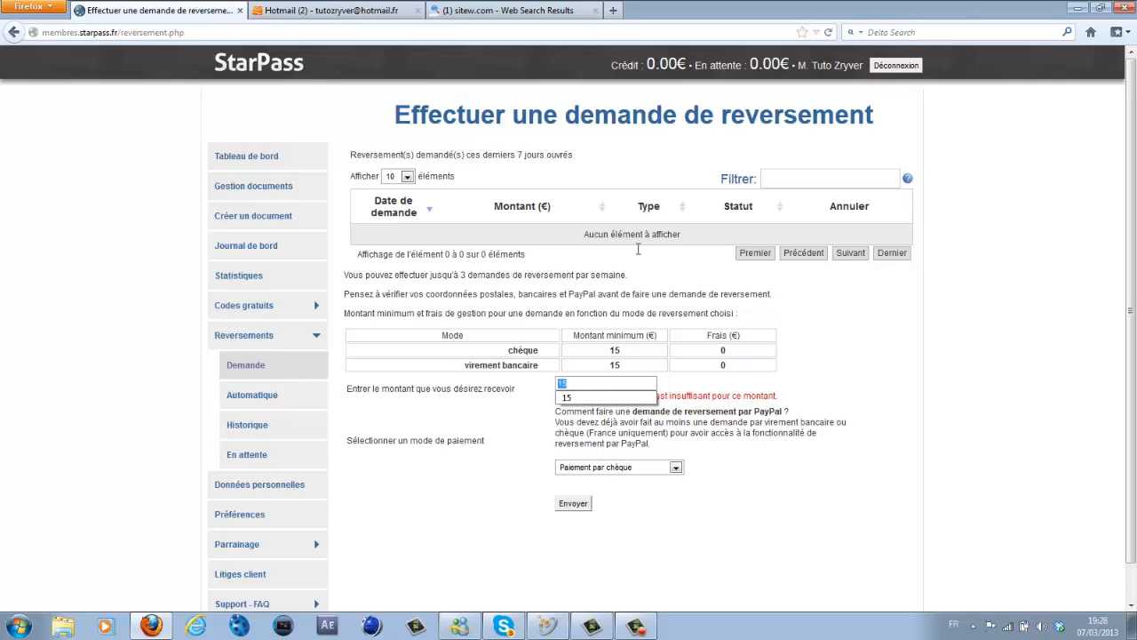
left_click(604, 384)
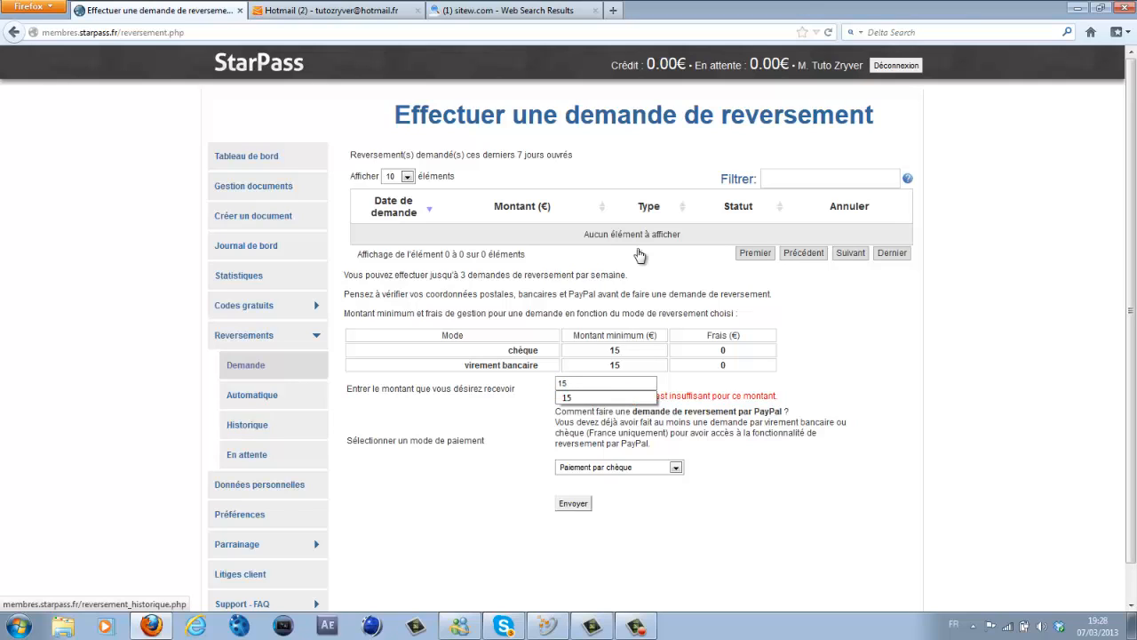
- Open Données personnelles and scroll through the empty address, postcode, city and bank fields
left_click(259, 485)
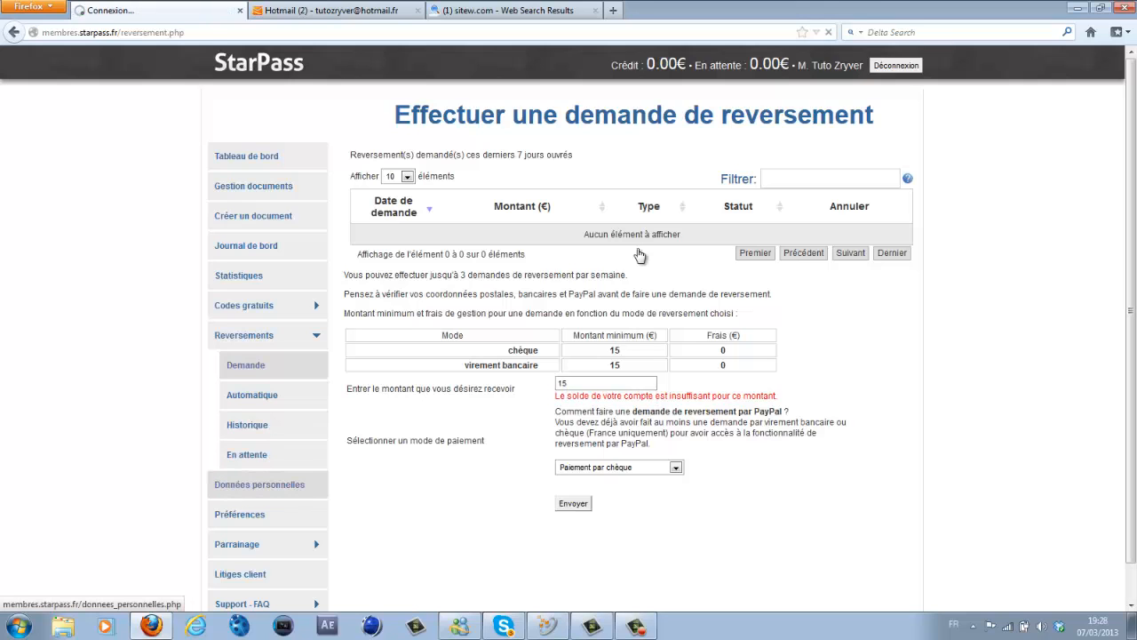
scroll(637, 255, "down", 3)
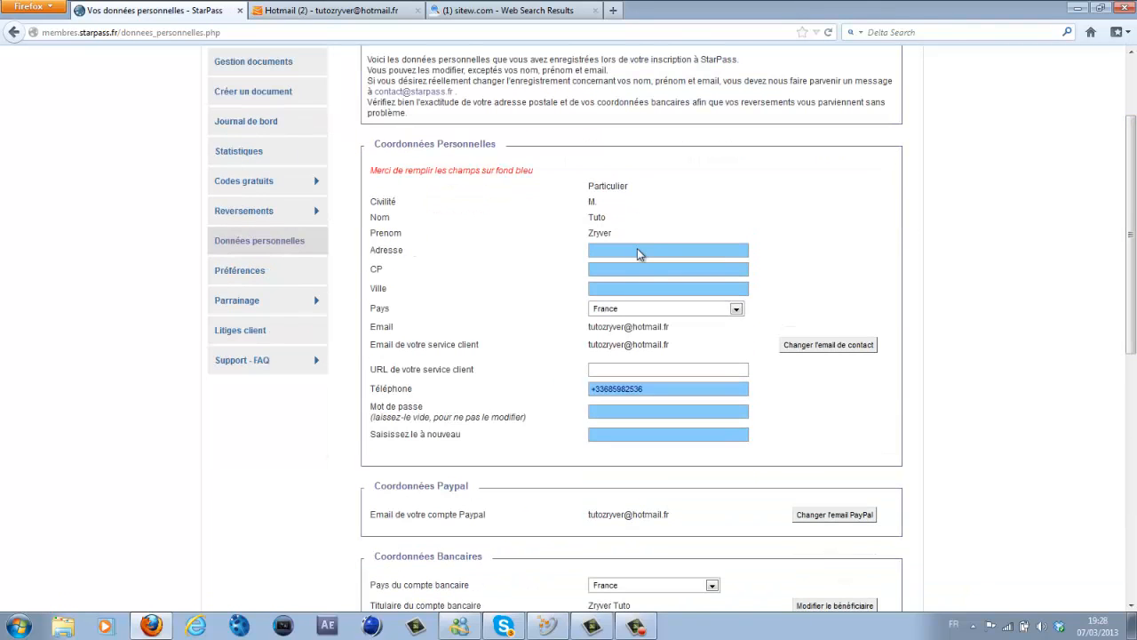
key("Tab")
scroll(637, 255, "down", 3)
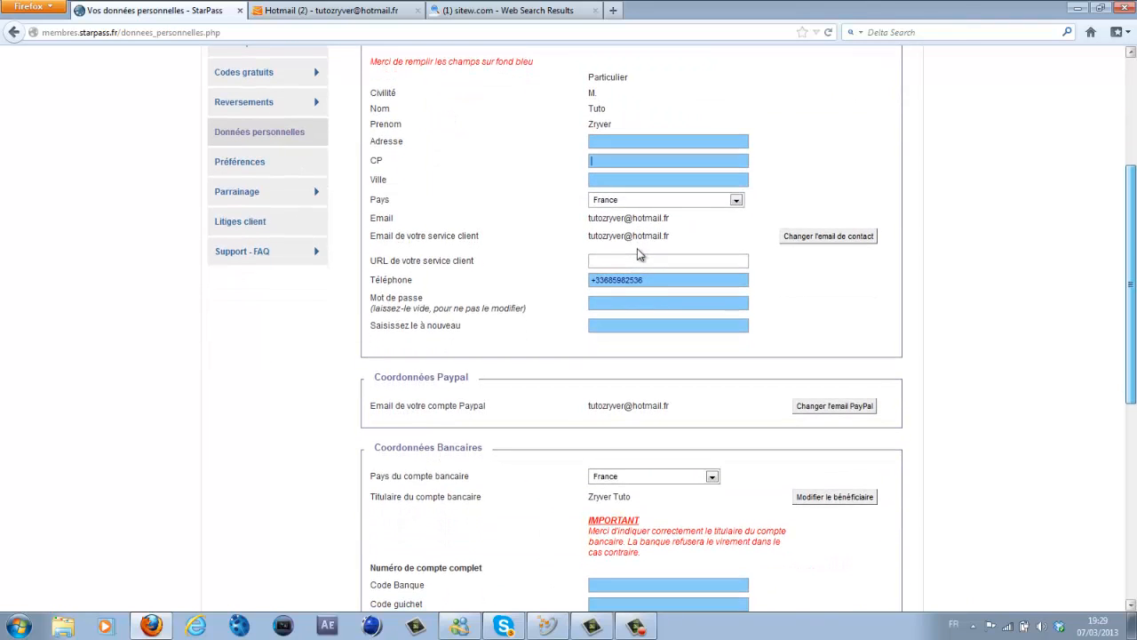
scroll(637, 255, "down", 2)
scroll(637, 255, "down", 9)
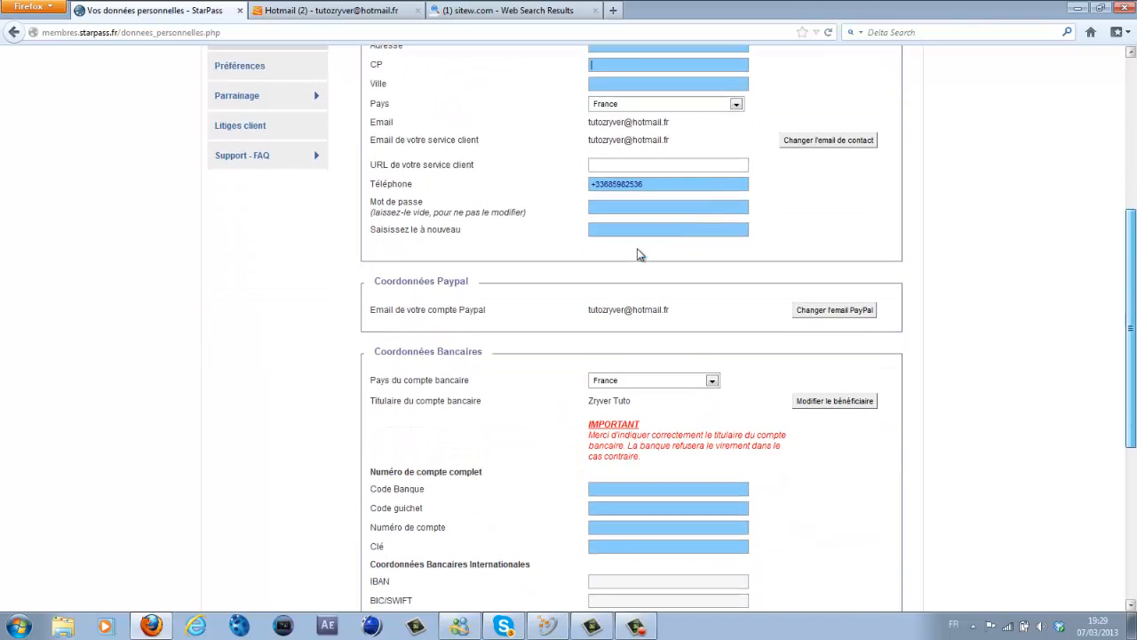
scroll(637, 255, "up", 13)
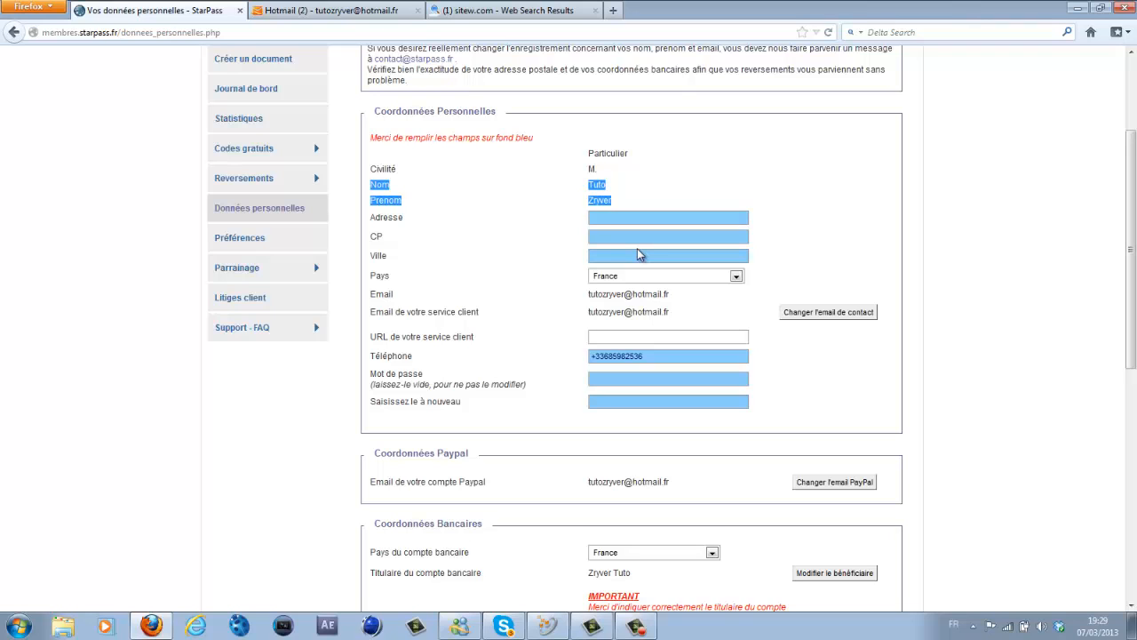
scroll(638, 255, "up", 3)
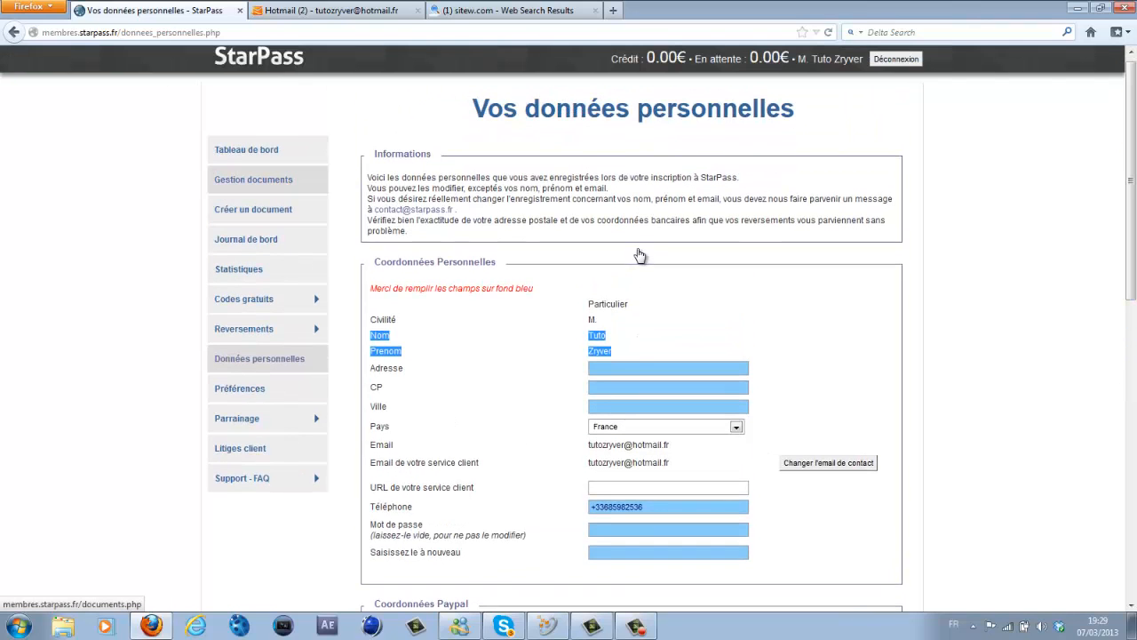
key("alt+Tab")
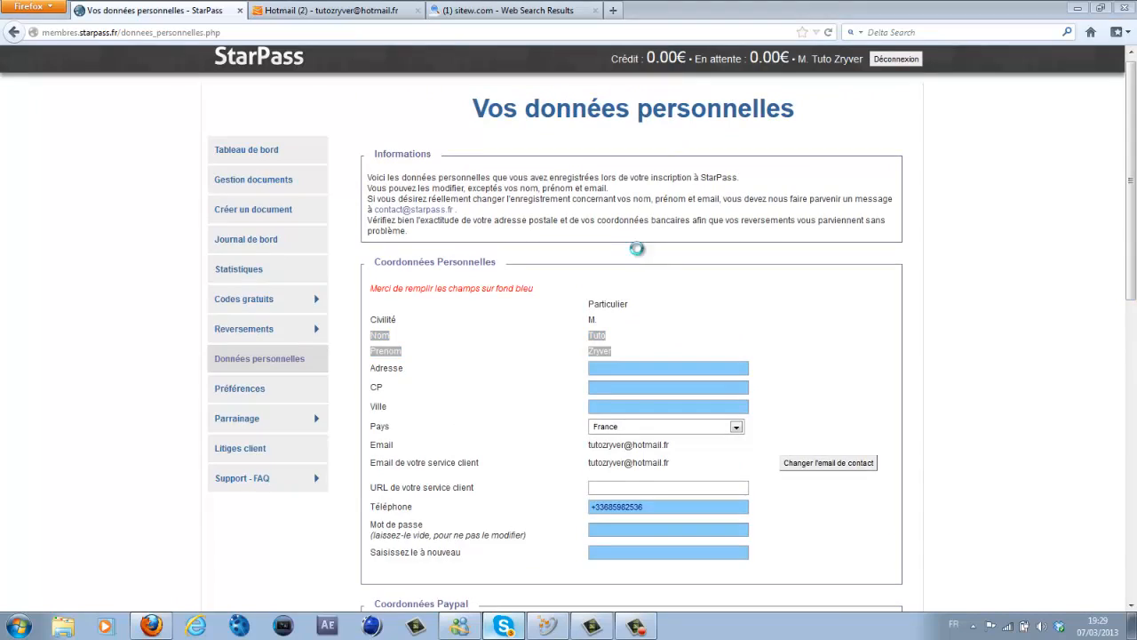
- Send 'oui cest normal' to the Skype contact and pick out the access code they sent
type("oui")
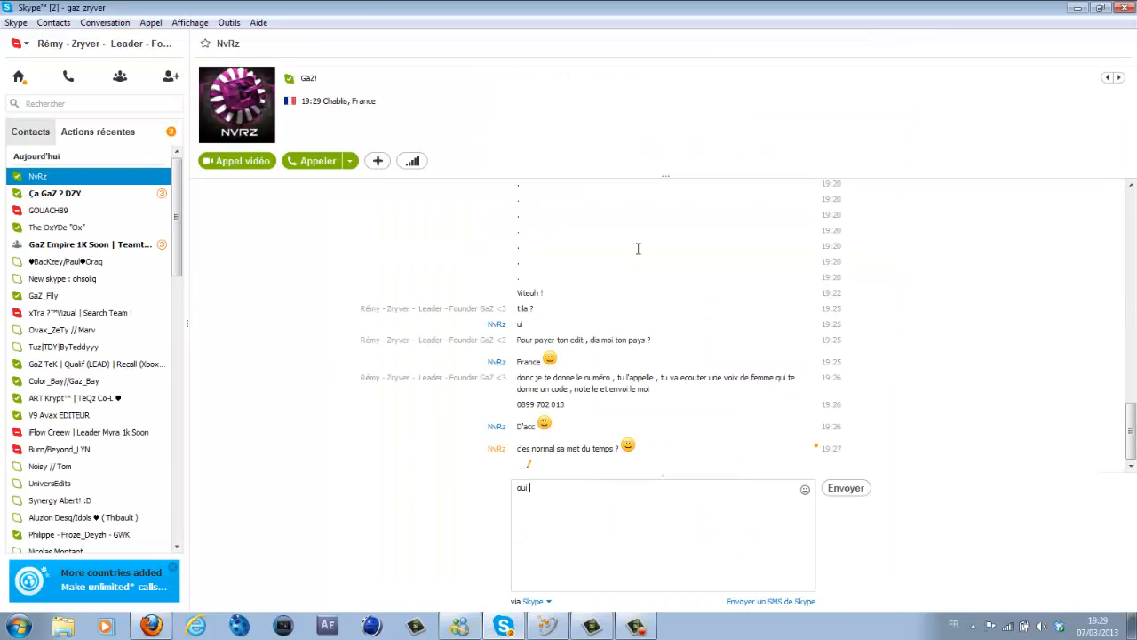
type(" cest normal")
key("Return")
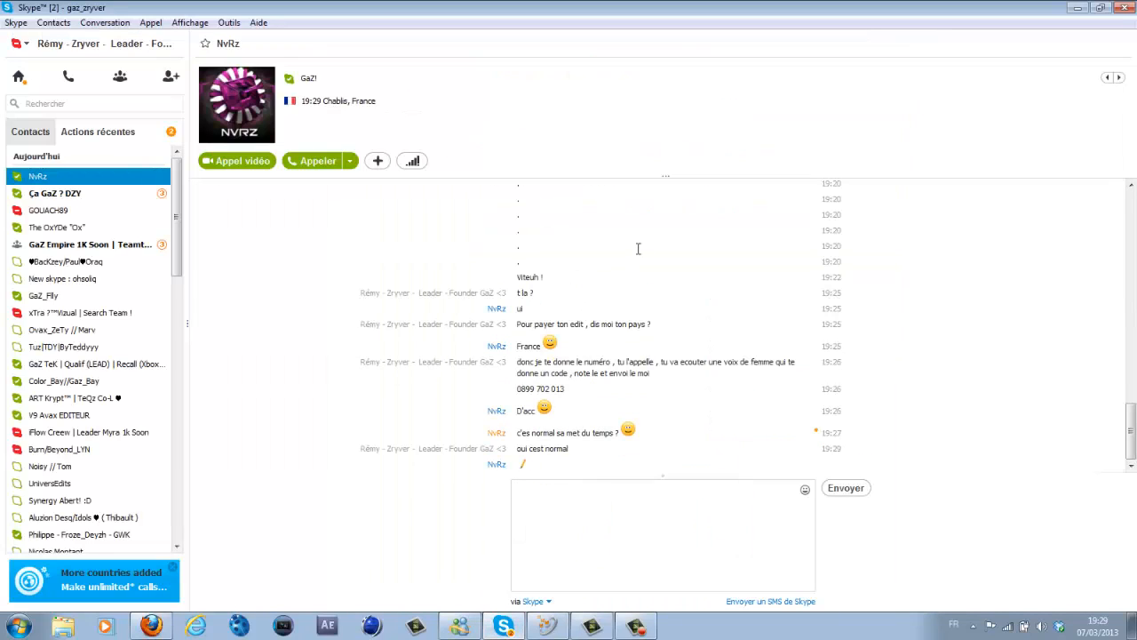
key("F9")
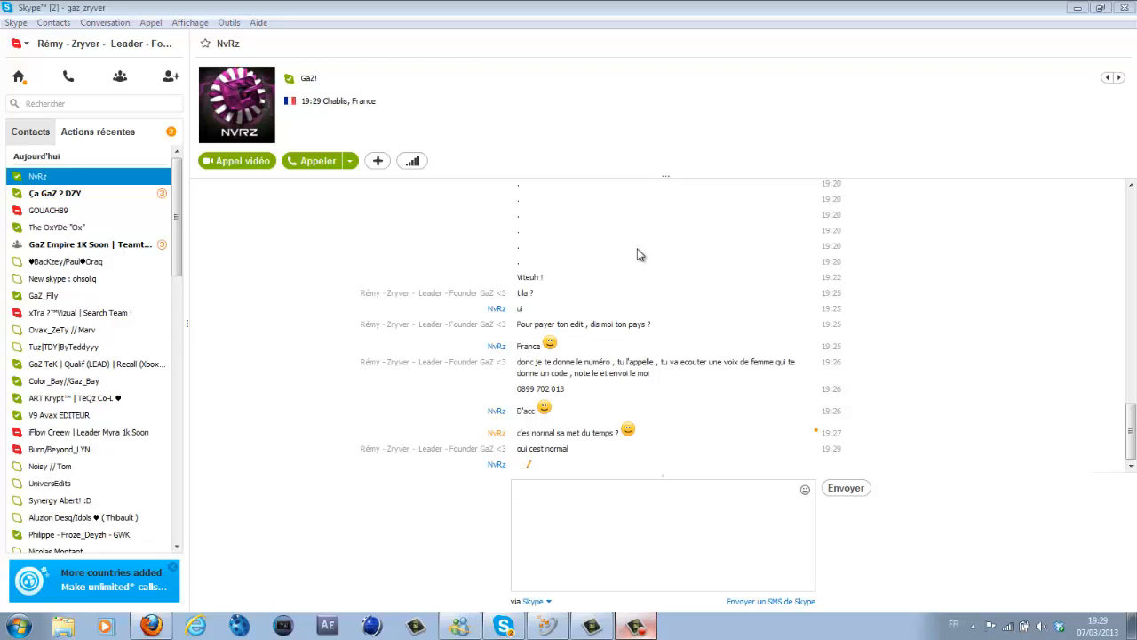
key("F9")
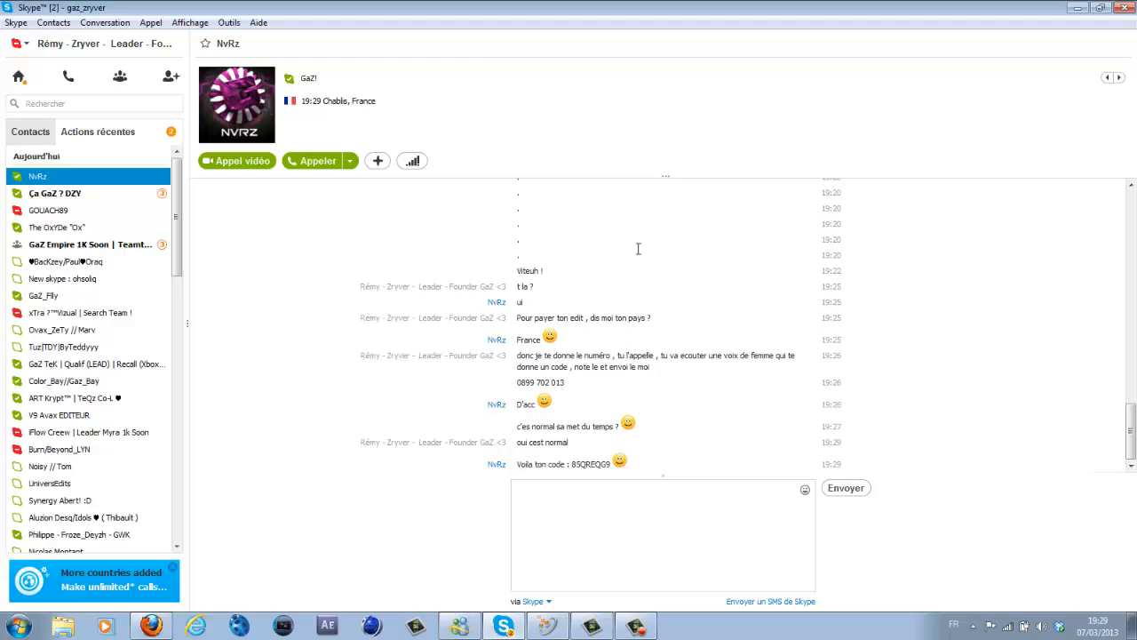
left_click_drag(571, 465, 612, 465)
left_click(577, 464)
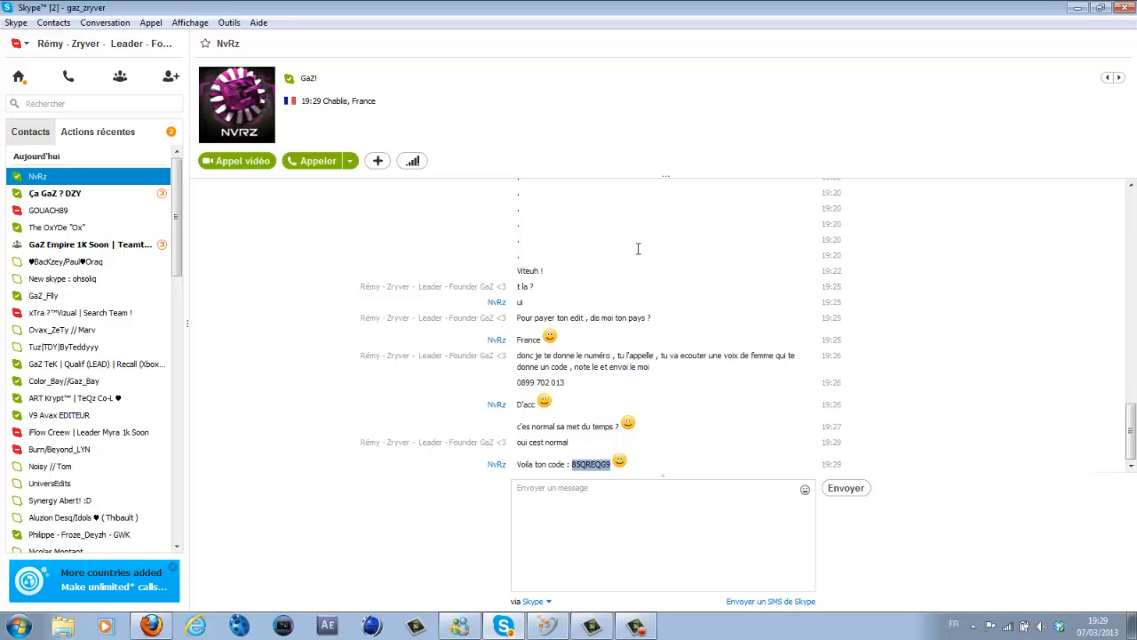
key("alt+Tab")
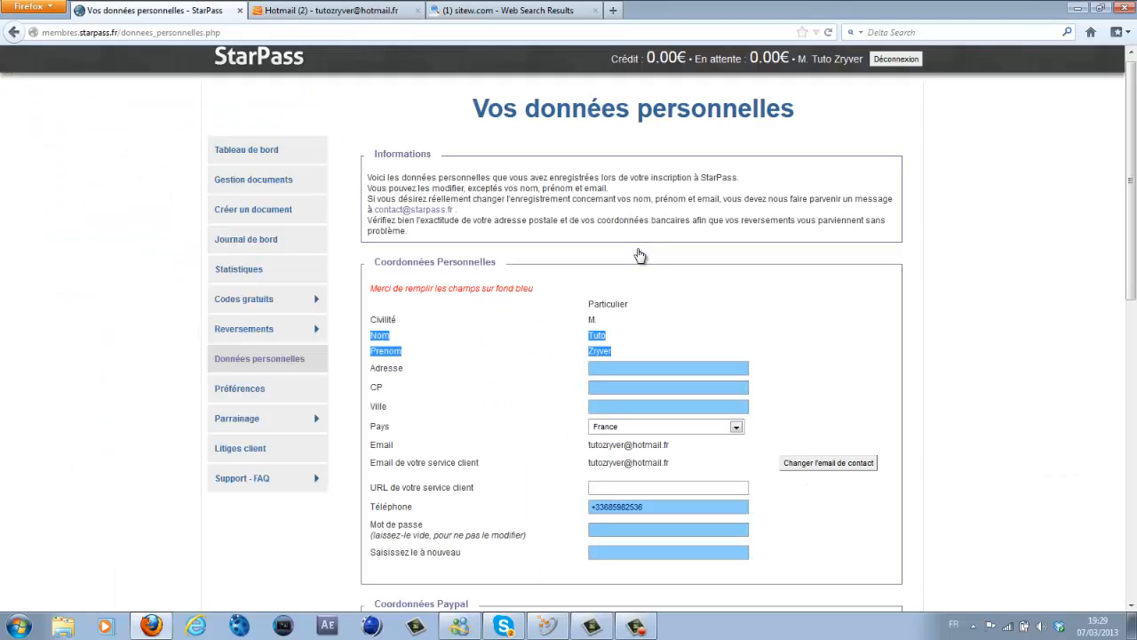
- Open document 137485's installation page from Gestion documents and test its payment kit site
left_click(254, 180)
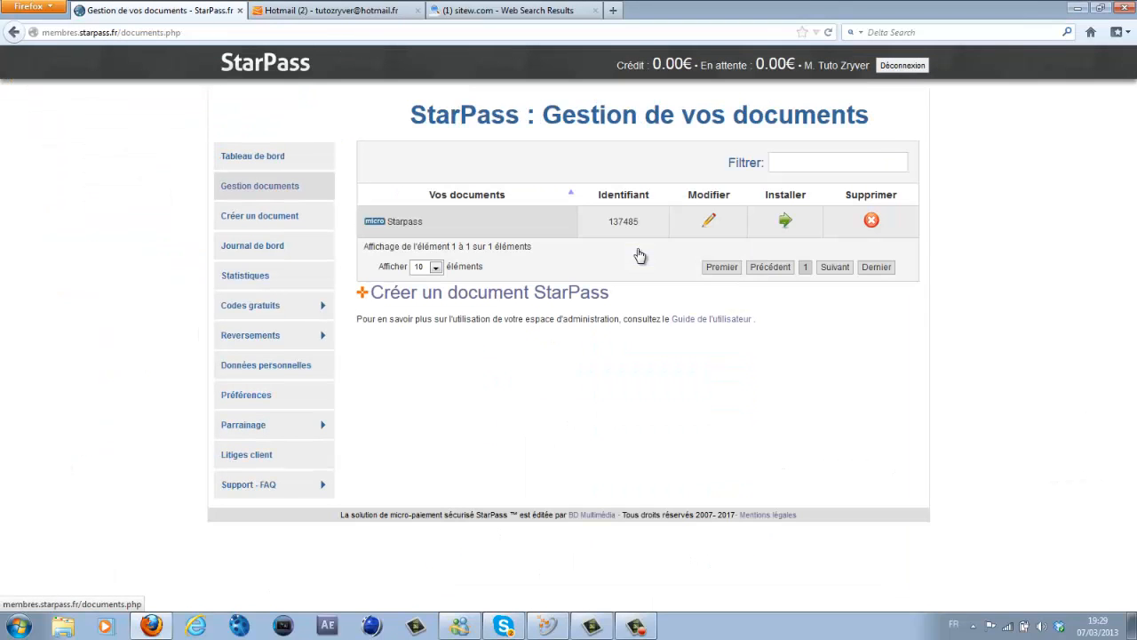
left_click(785, 220)
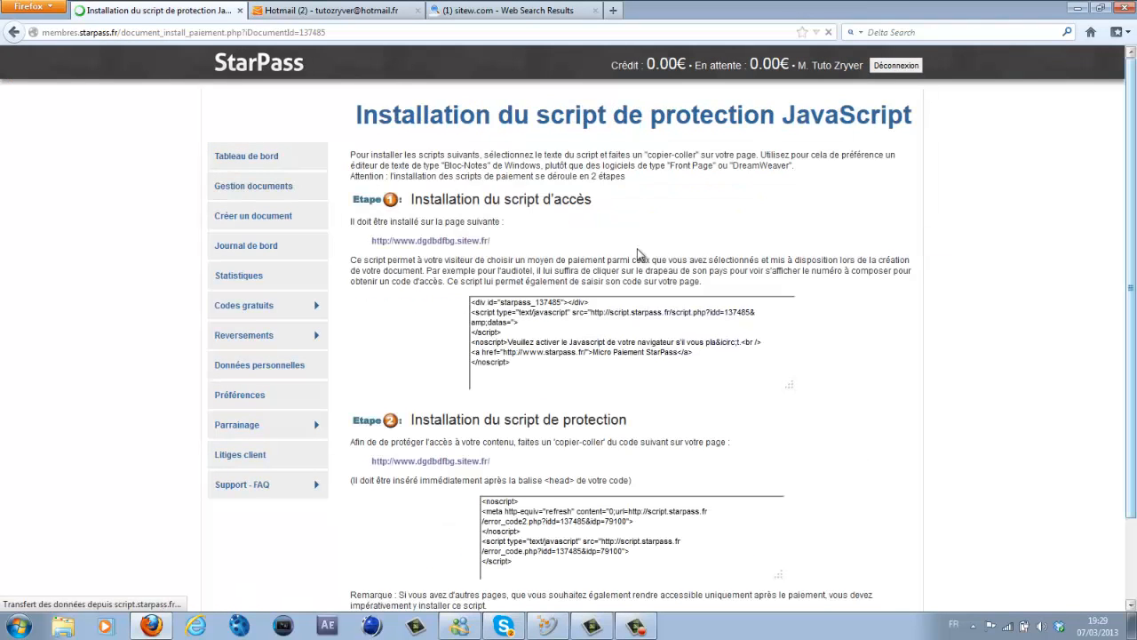
scroll(638, 253, "down", 10)
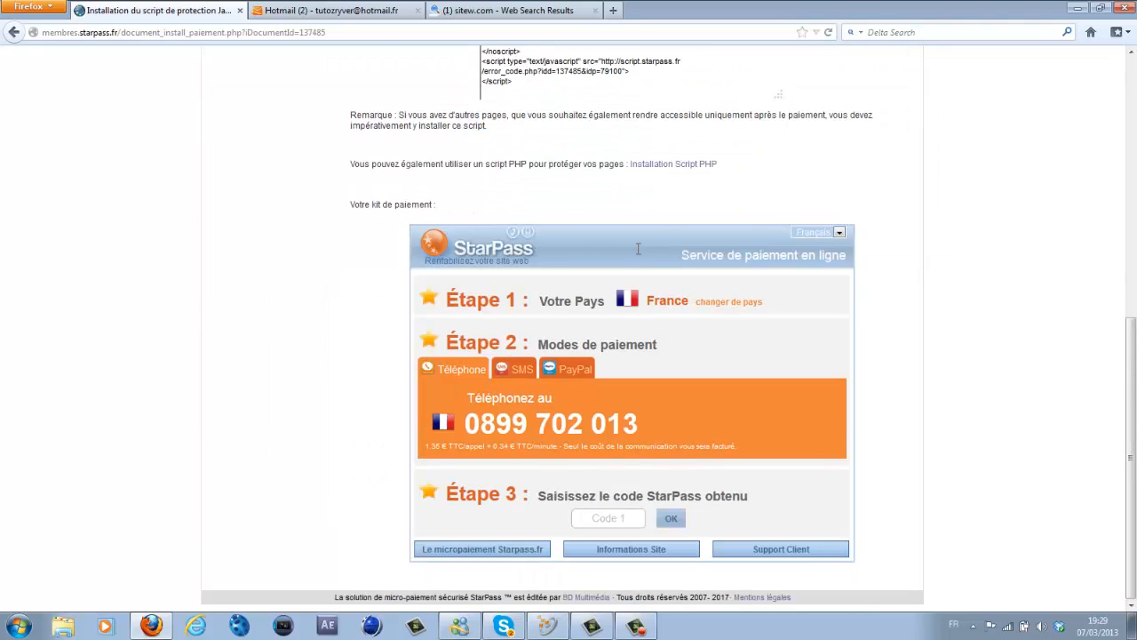
scroll(638, 251, "up", 10)
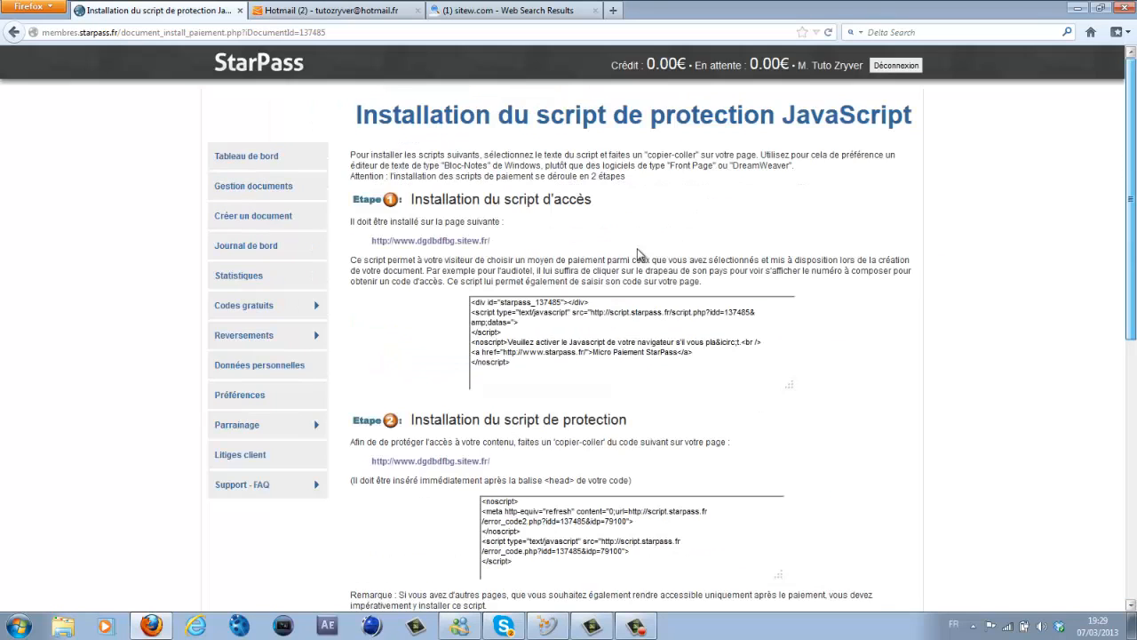
scroll(638, 253, "down", 10)
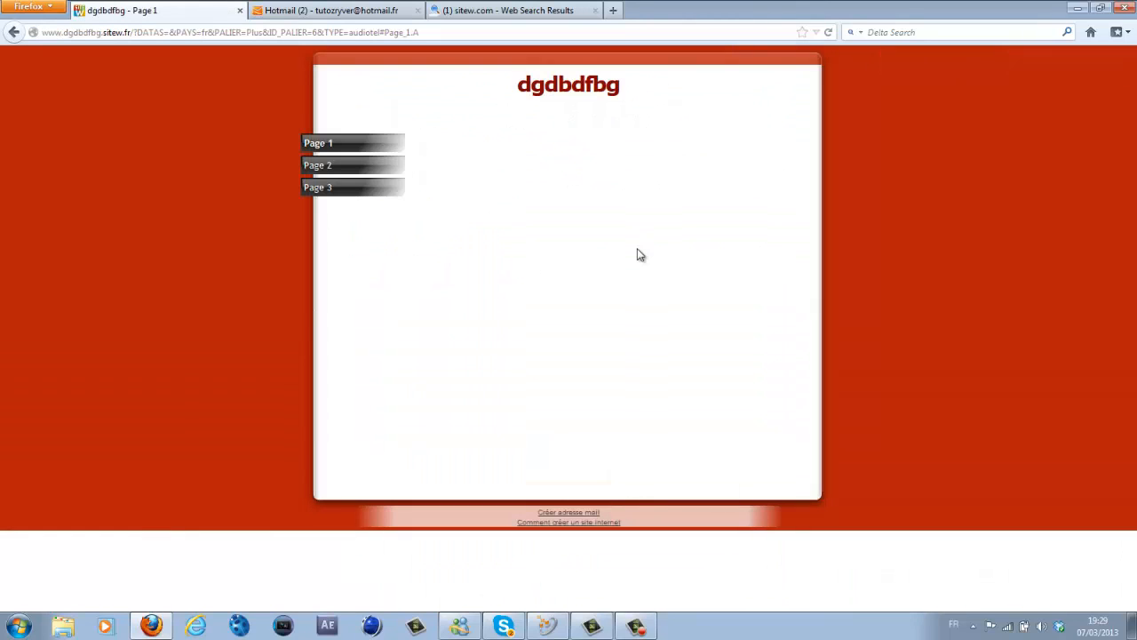
left_click(14, 32)
left_click(14, 32)
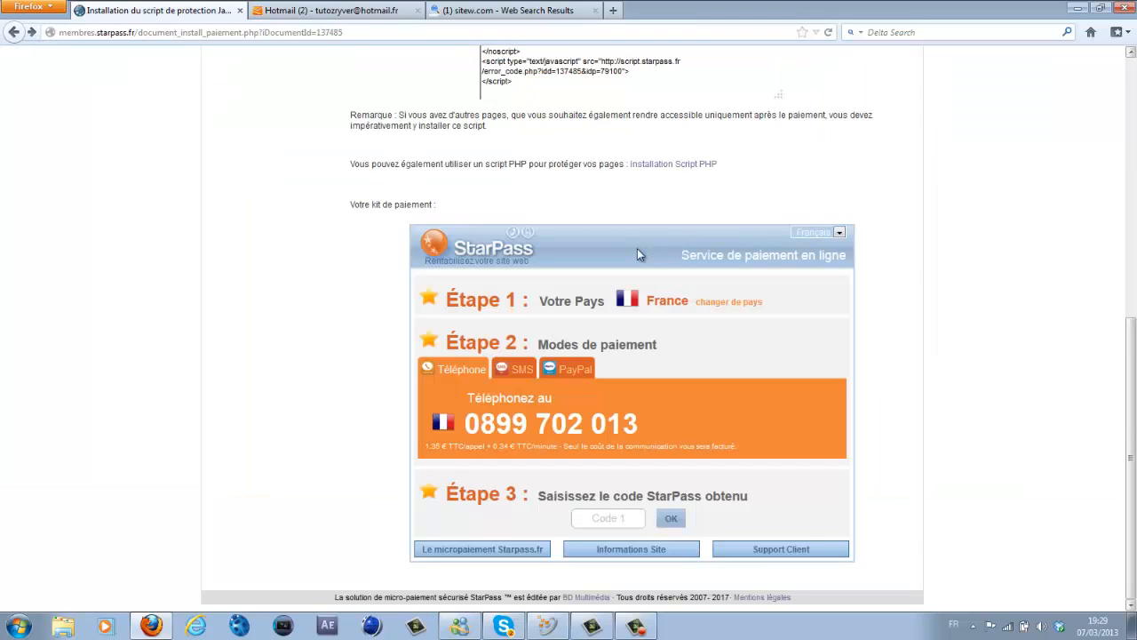
scroll(638, 255, "up", 10)
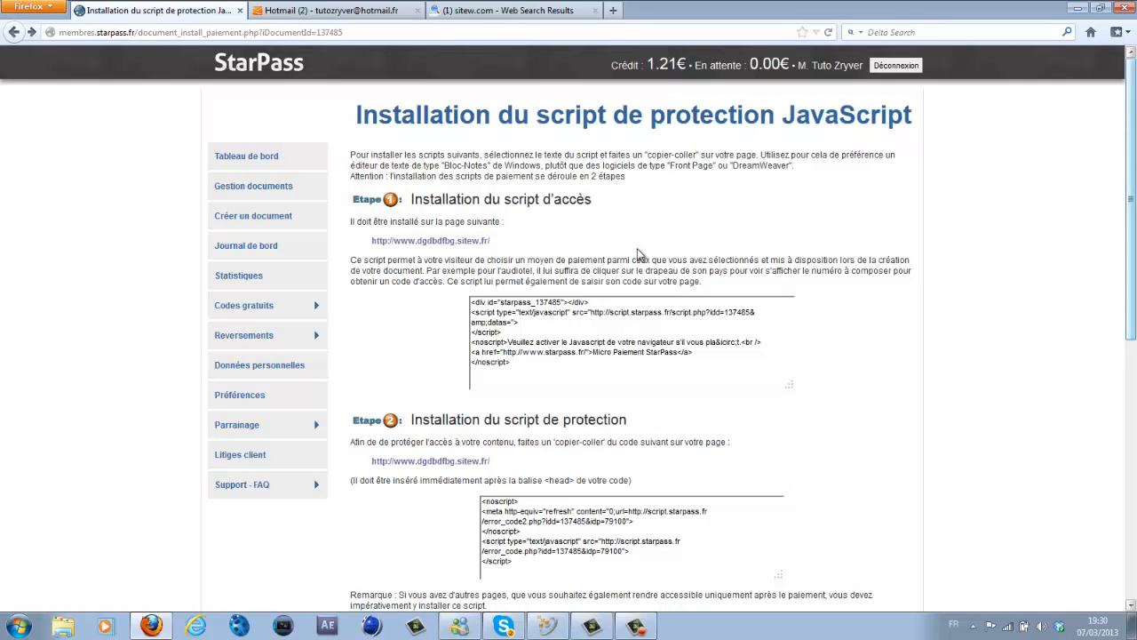
- In the payment kit, view the phone number, try the SMS option, then return to phone payment
scroll(638, 255, "down", 10)
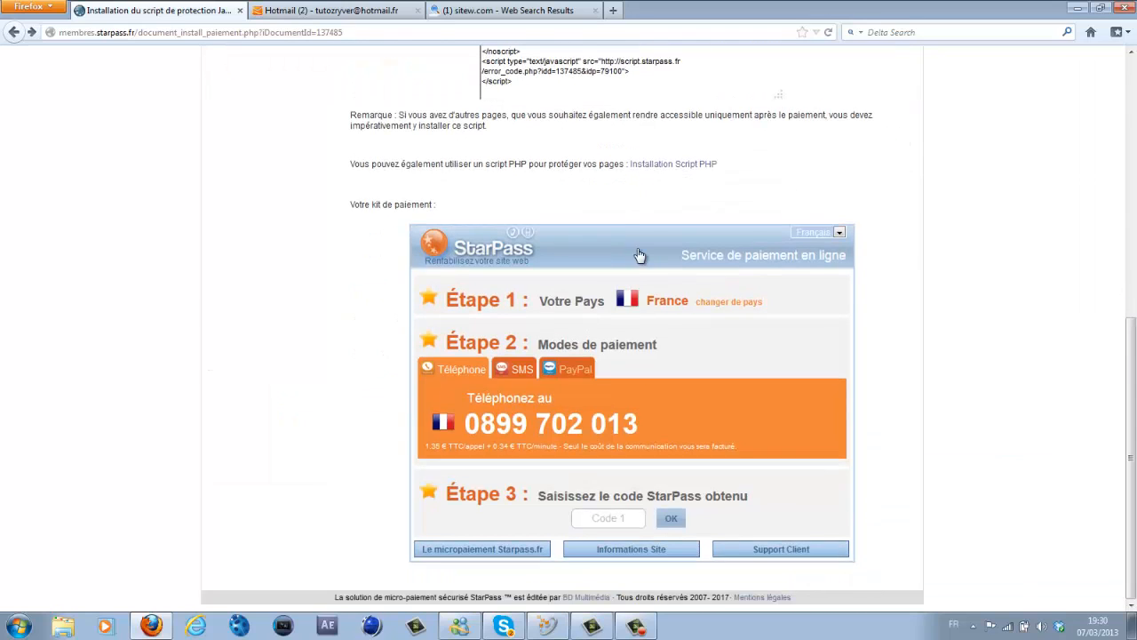
mouse_move(639, 425)
left_mouse_down()
mouse_move(481, 425)
mouse_move(635, 447)
mouse_move(639, 429)
left_mouse_up()
left_click(465, 425)
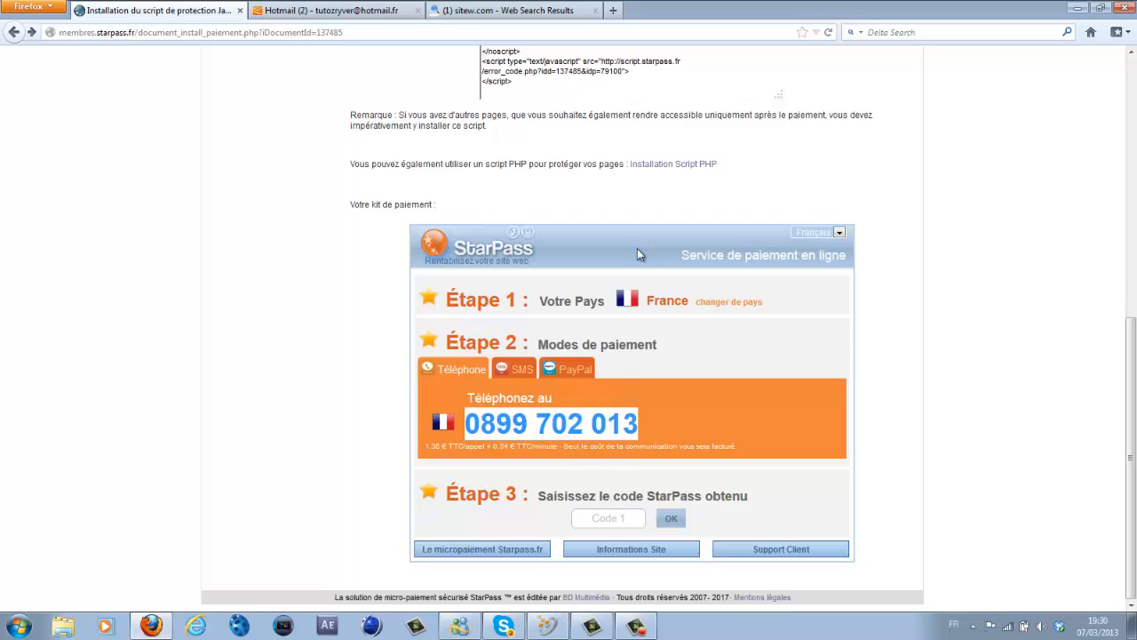
left_click(639, 426)
left_click(517, 369)
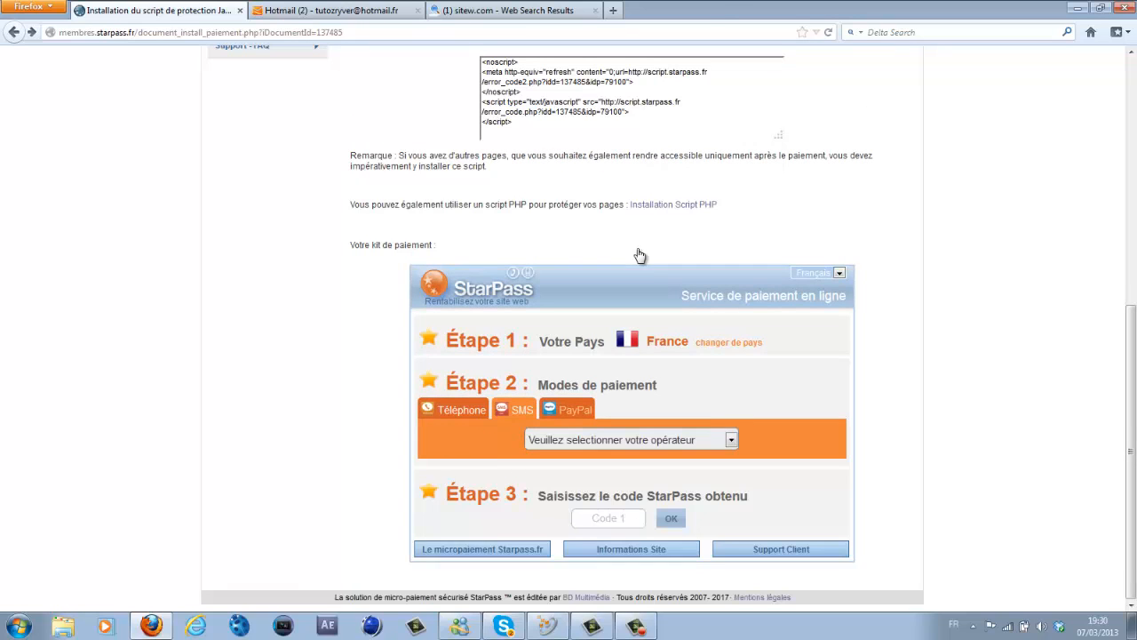
left_click(460, 409)
- Change the payment kit country to Belgique, then go to Gestion documents
left_click(728, 342)
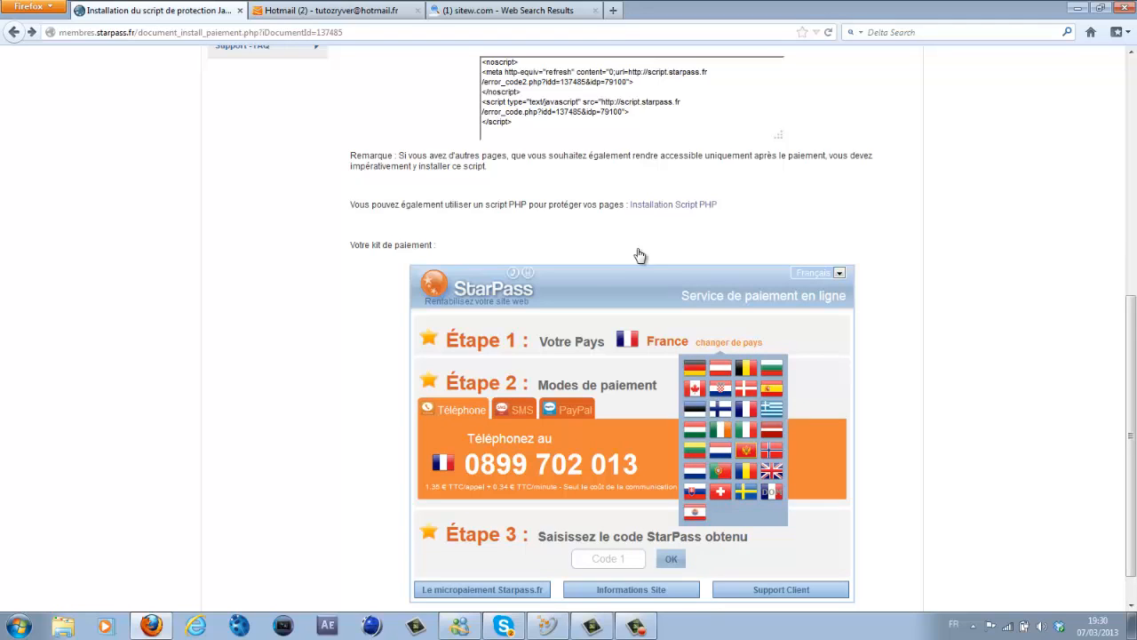
left_click(746, 368)
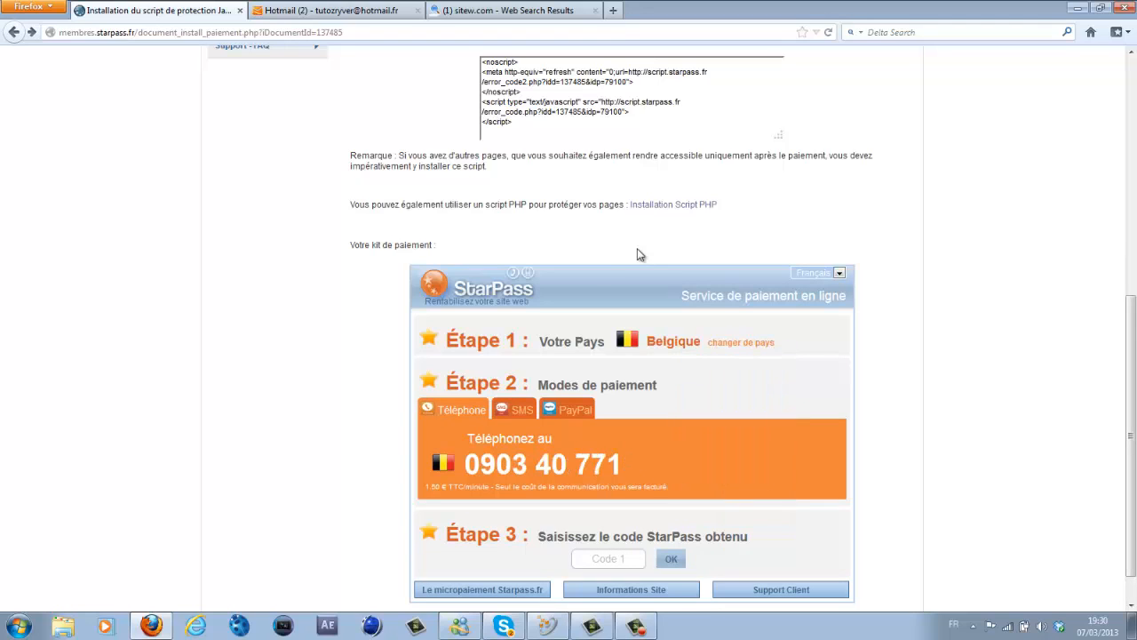
left_click_drag(623, 465, 481, 464)
left_click(638, 251)
scroll(638, 255, "up", 5)
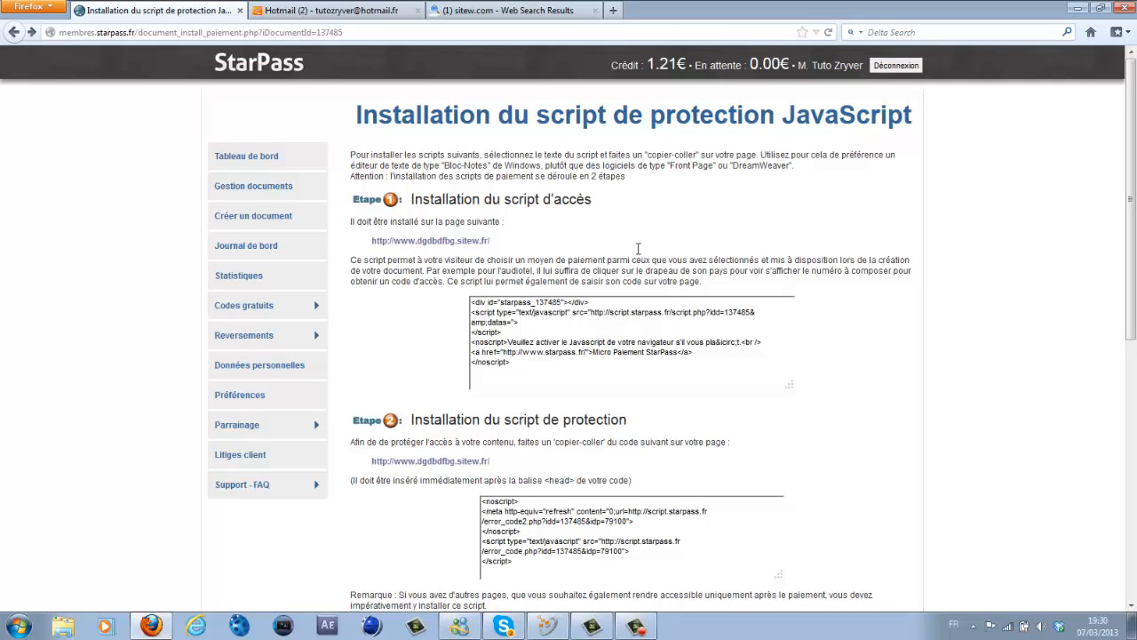
key("Tab")
key("Tab")
key("Return")
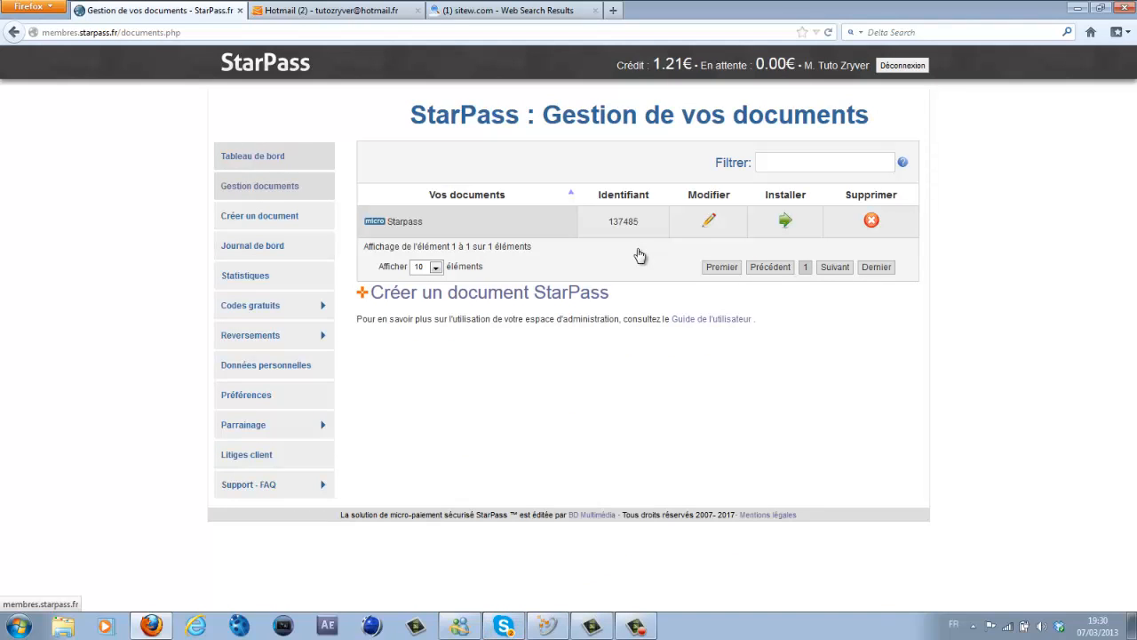
- Open the Tableau de bord, with revenue at 0.00€ for every period
key("Return")
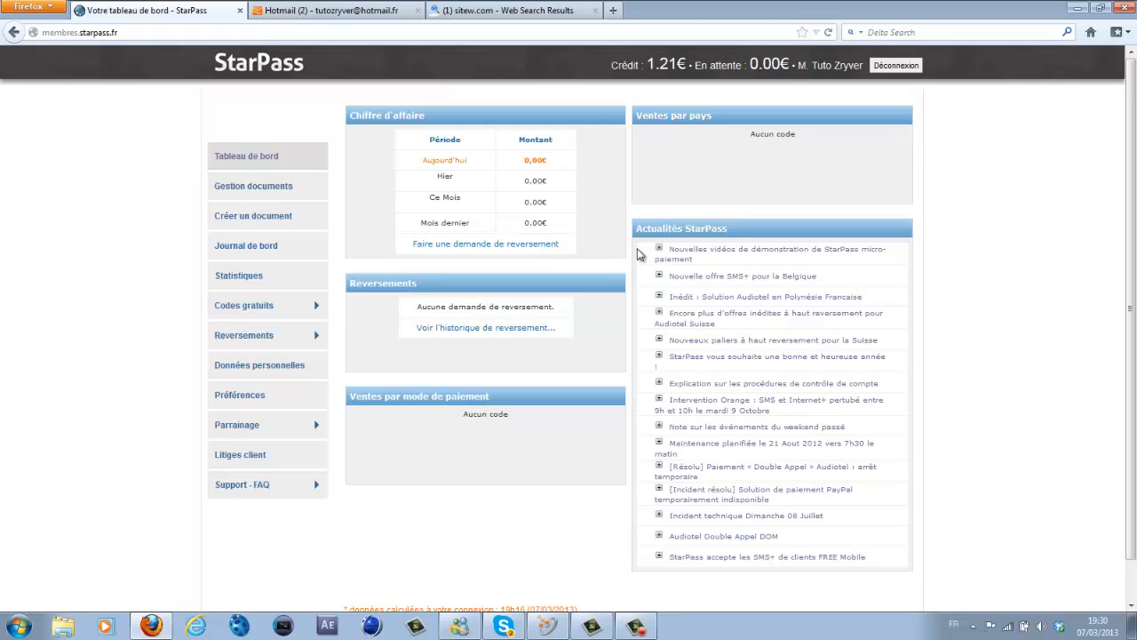
scroll(638, 254, "down", 1)
scroll(637, 254, "up", 1)
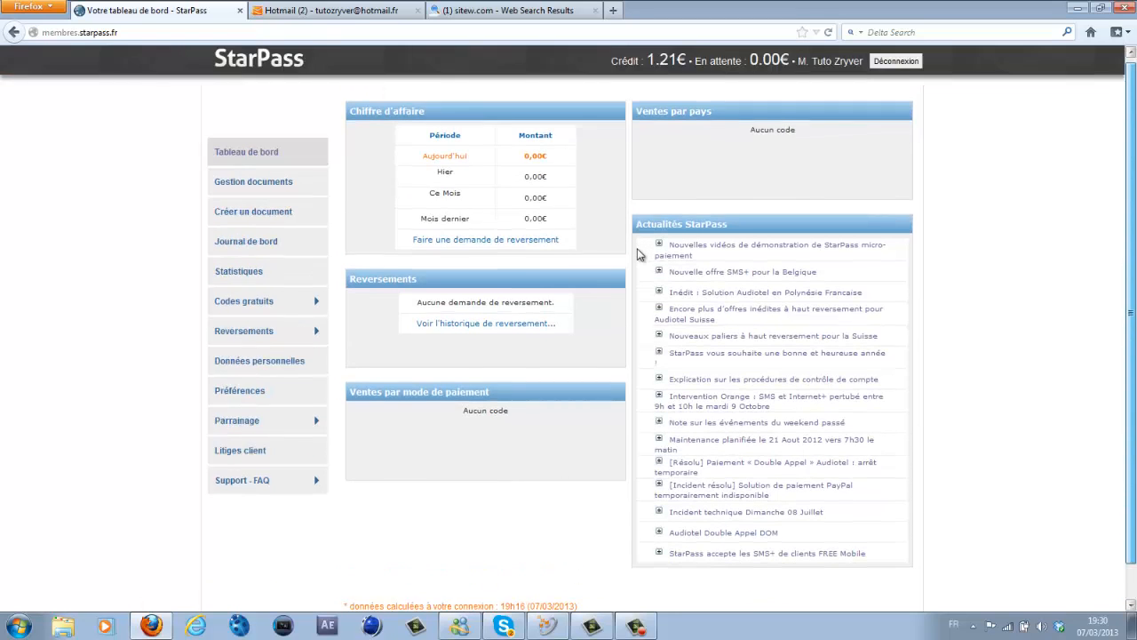
scroll(637, 254, "down", 1)
- Check the StarPass e-mail in Hotmail, then return to the dashboard
key("ctrl+Tab")
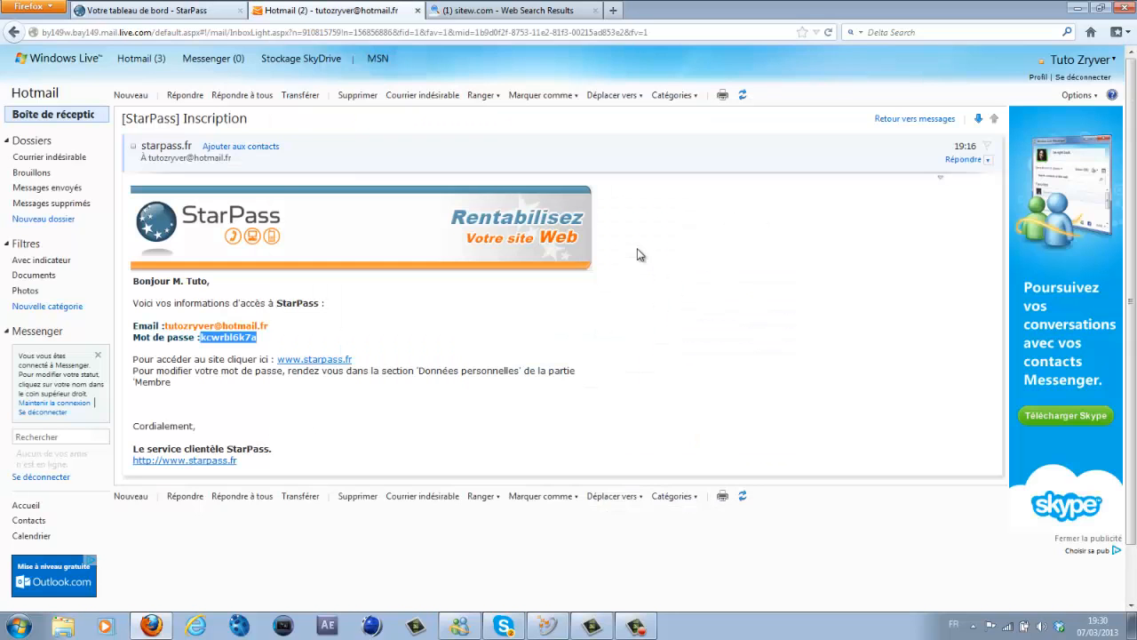
left_click(637, 250)
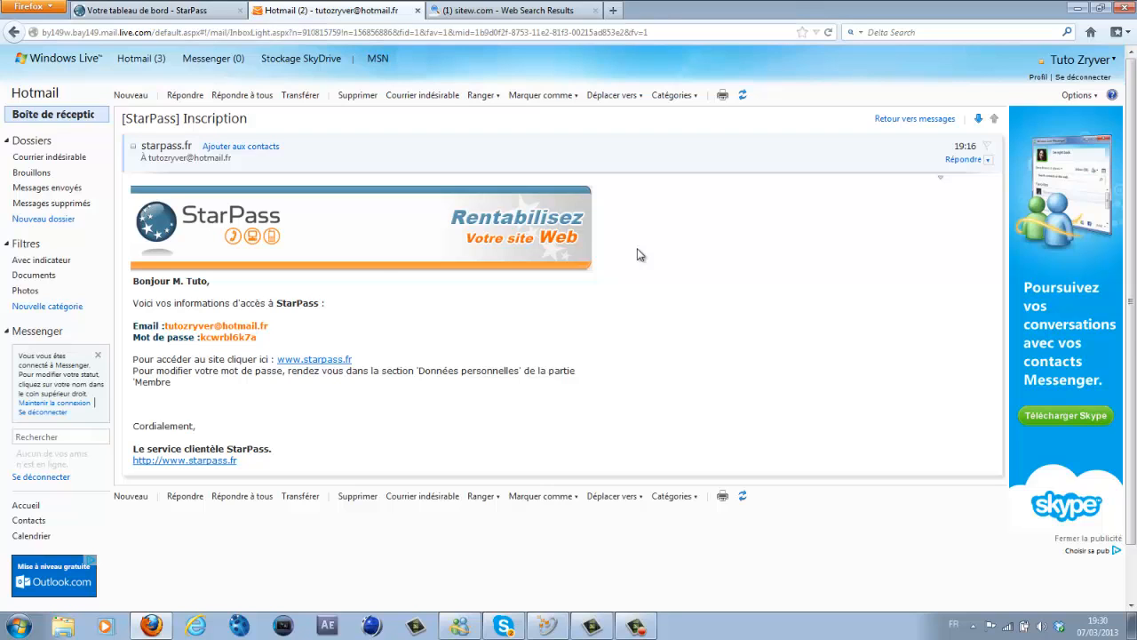
key("ctrl+shift+Tab")
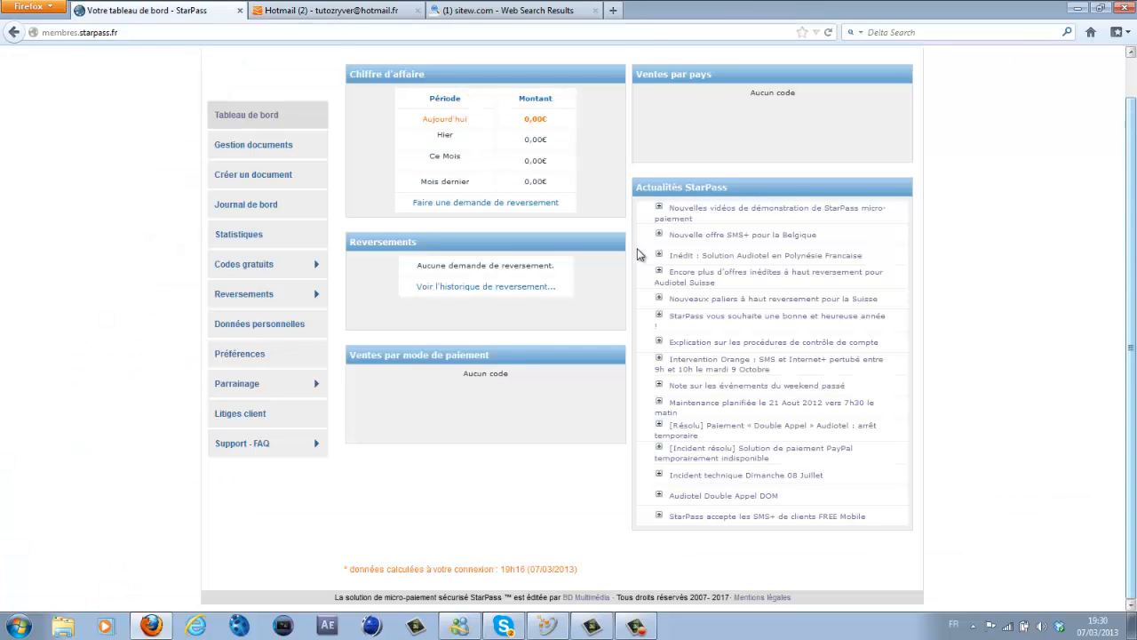
scroll(637, 254, "up", 1)
scroll(637, 254, "down", 1)
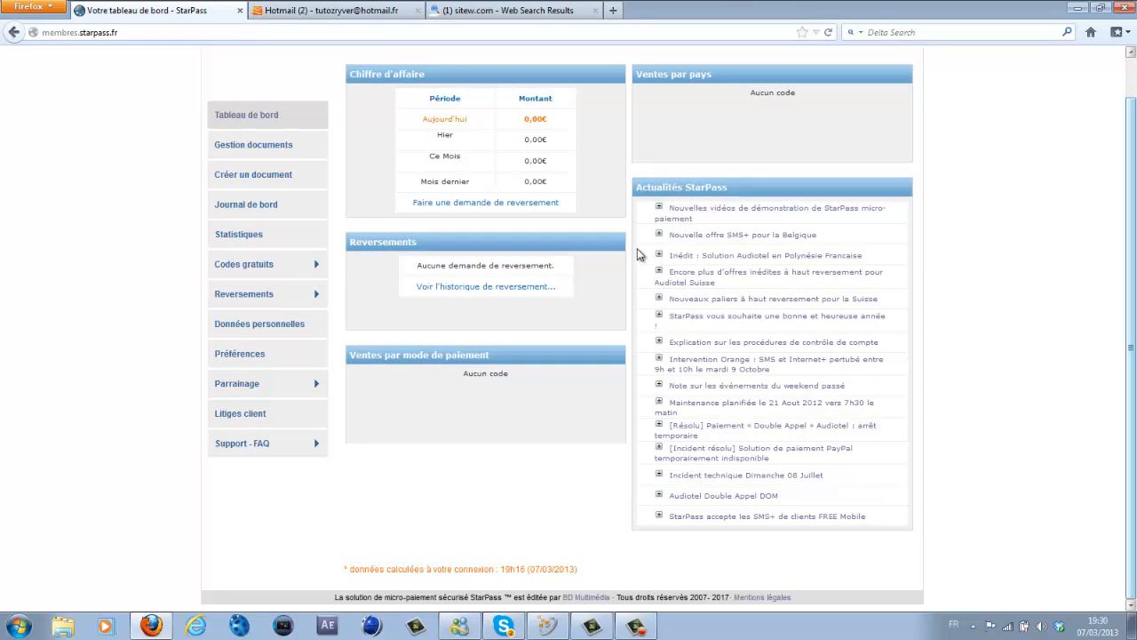